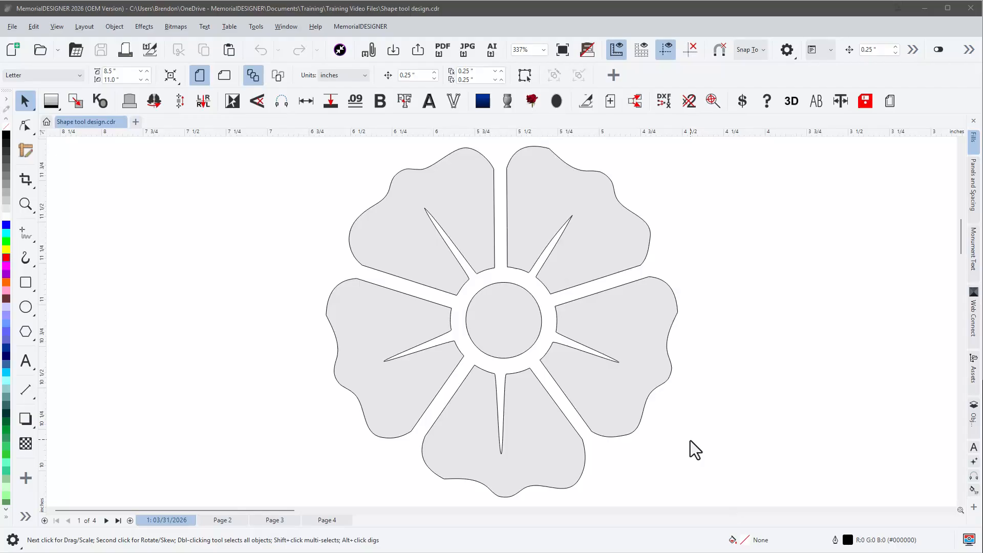
# - Reshape one side of the slit in the upper-left petal by moving a single control handle of its cusp tip node outward
pyautogui.click(450, 202)
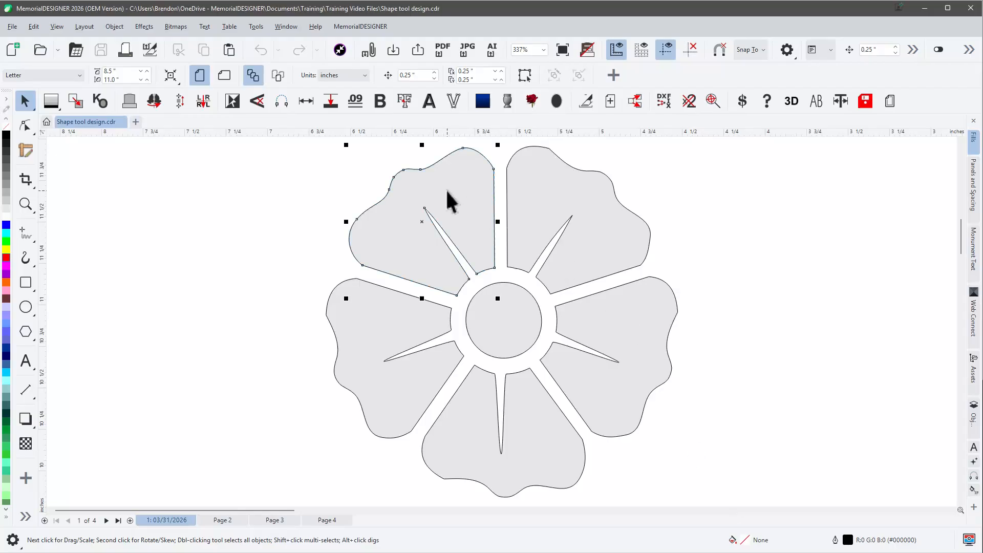
pyautogui.hotkey('shift', 'F2')
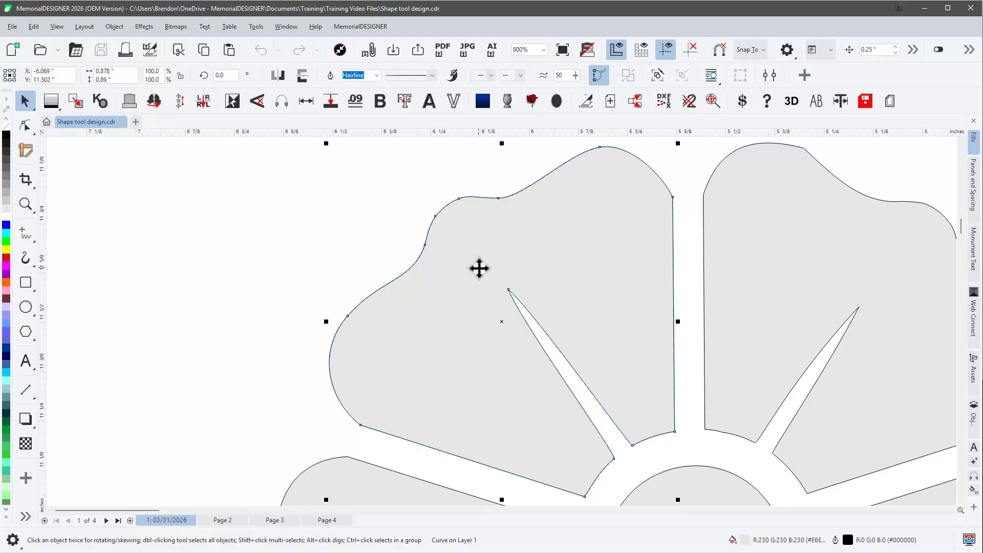
pyautogui.click(29, 127)
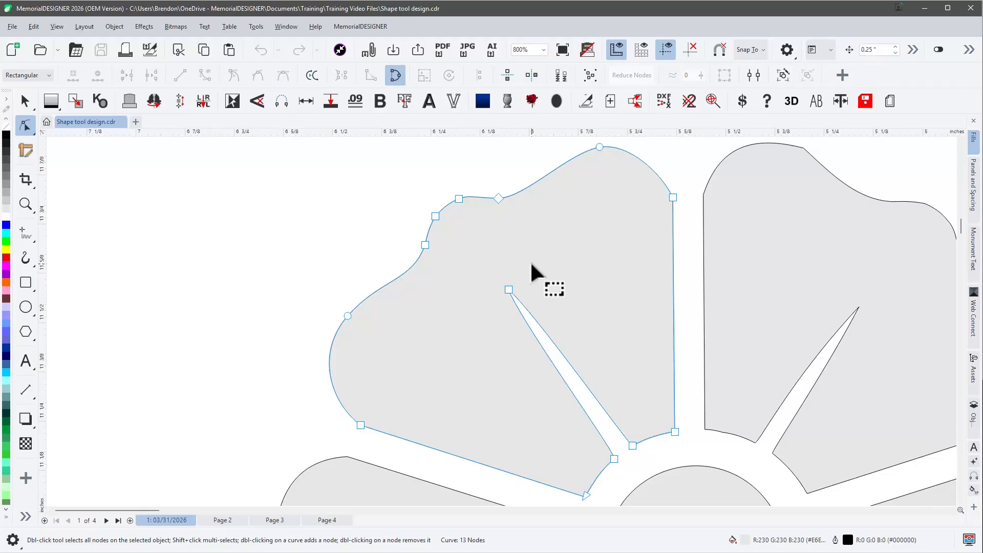
pyautogui.click(509, 289)
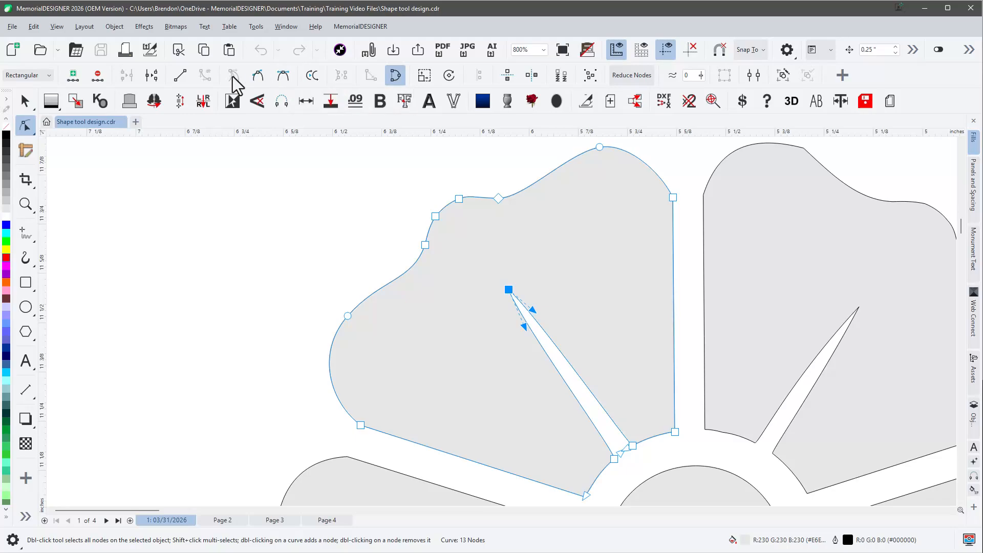
pyautogui.scroll(5, 507, 314)
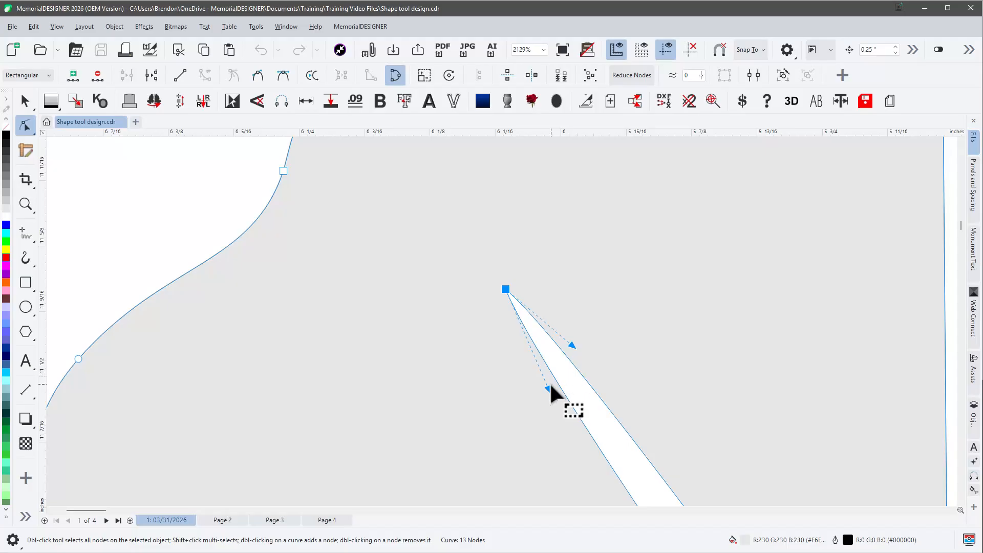
pyautogui.moveTo(549, 390); pyautogui.dragTo(531, 416)
pyautogui.click(552, 331)
pyautogui.press('space')
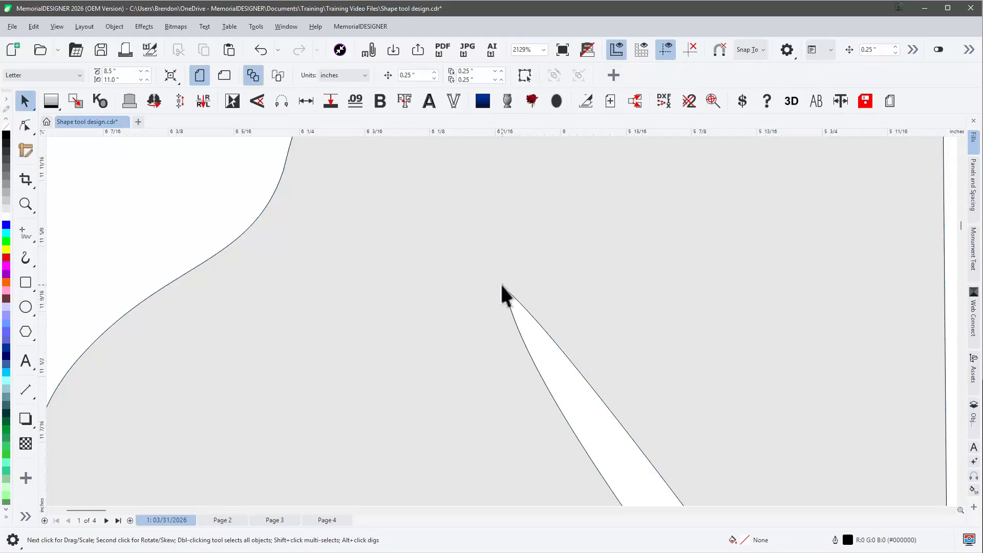
# - Convert the slit's tip node to a smooth node, then angle and lengthen its upper control handle to round the tip
pyautogui.click(518, 320)
pyautogui.press('space')
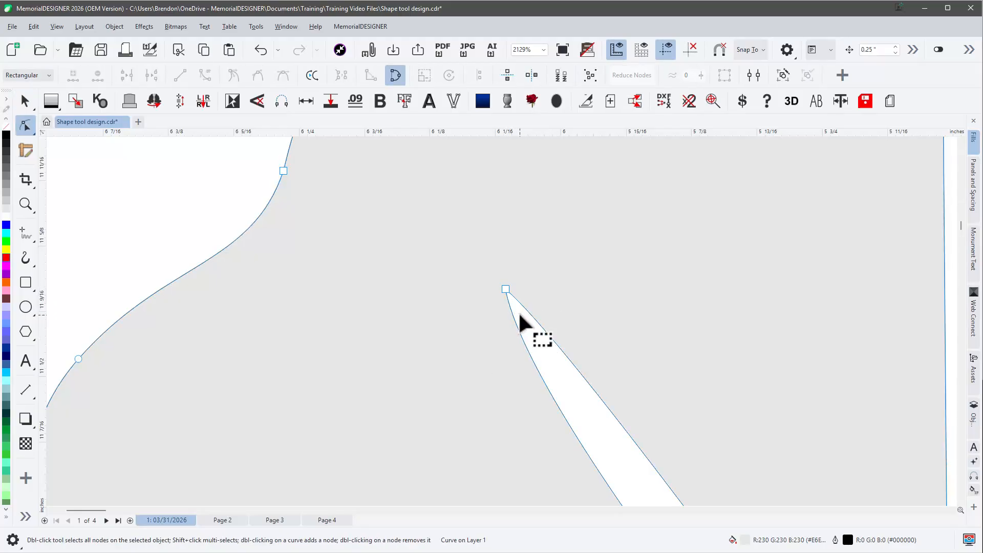
pyautogui.press('space')
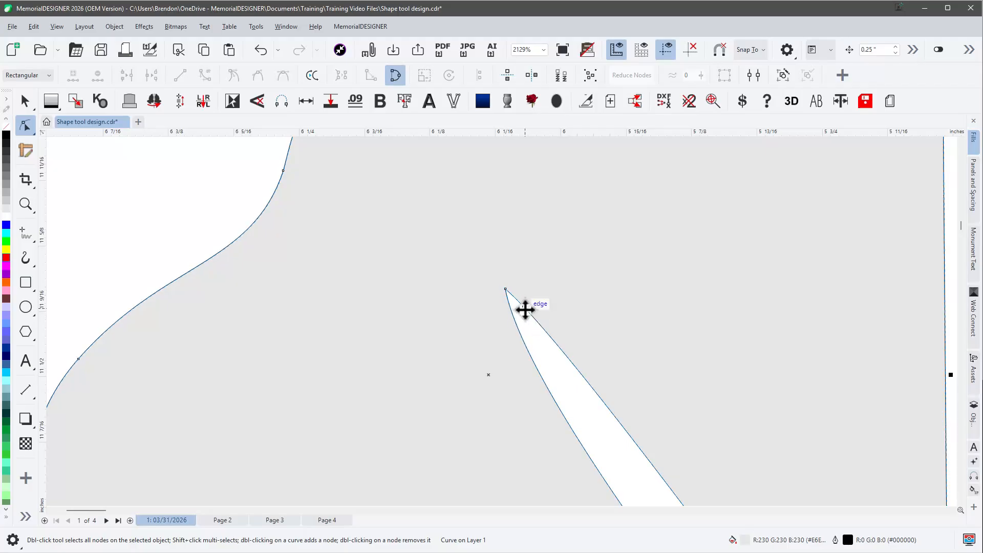
pyautogui.press('space')
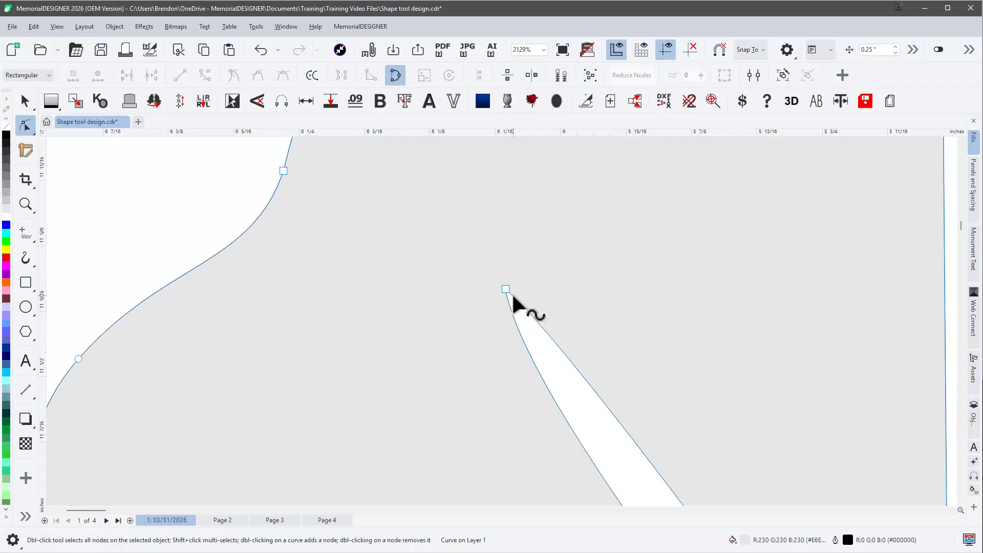
pyautogui.click(505, 290)
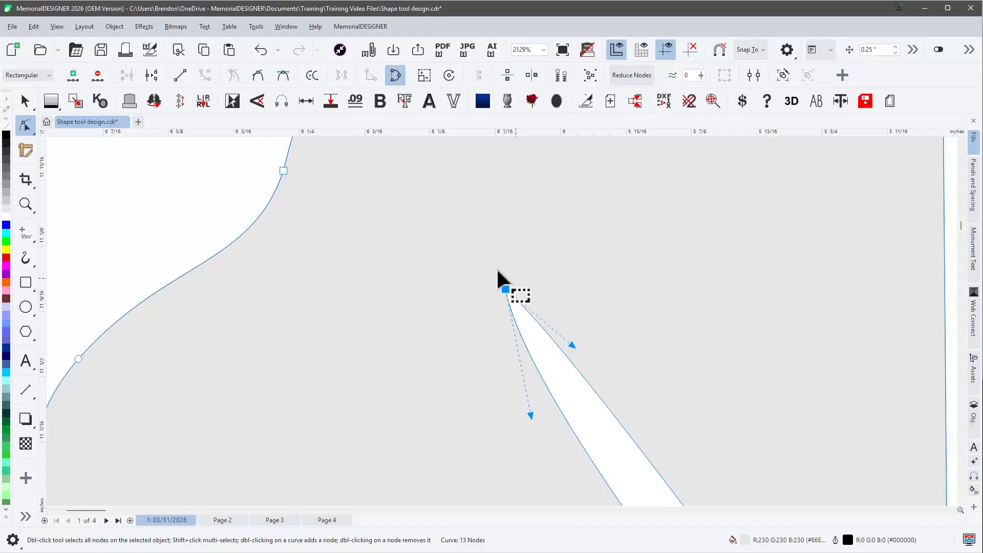
pyautogui.click(262, 77)
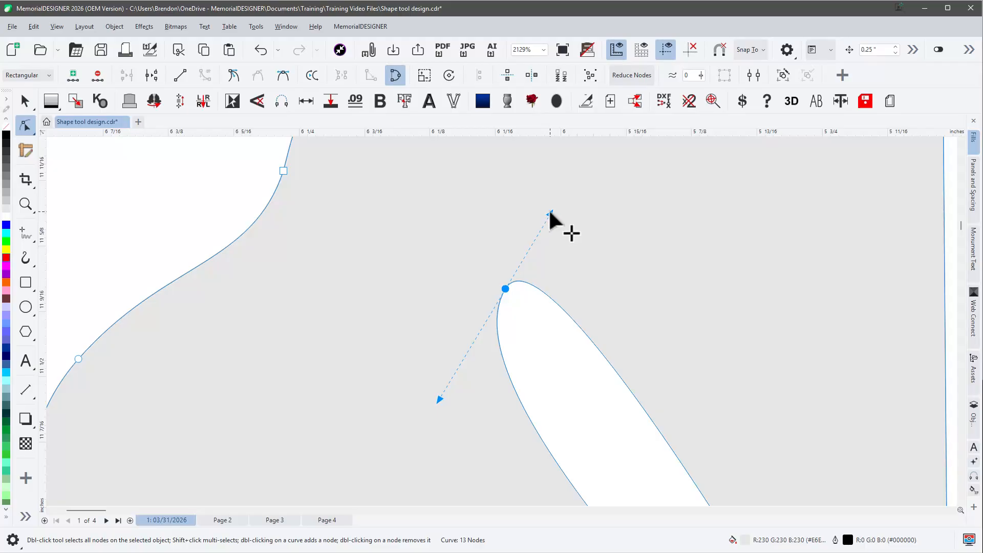
pyautogui.moveTo(551, 214); pyautogui.dragTo(591, 227)
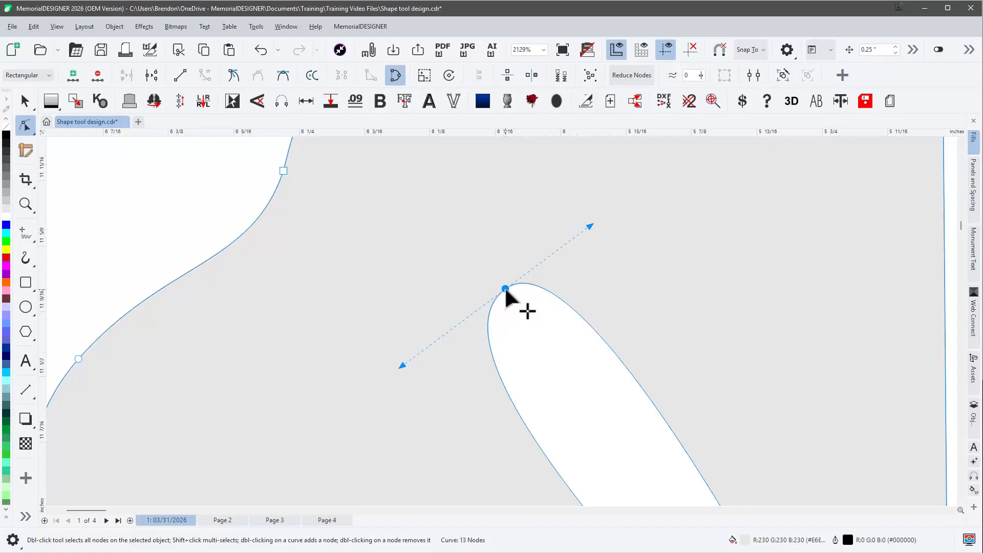
pyautogui.moveTo(589, 226); pyautogui.dragTo(608, 212)
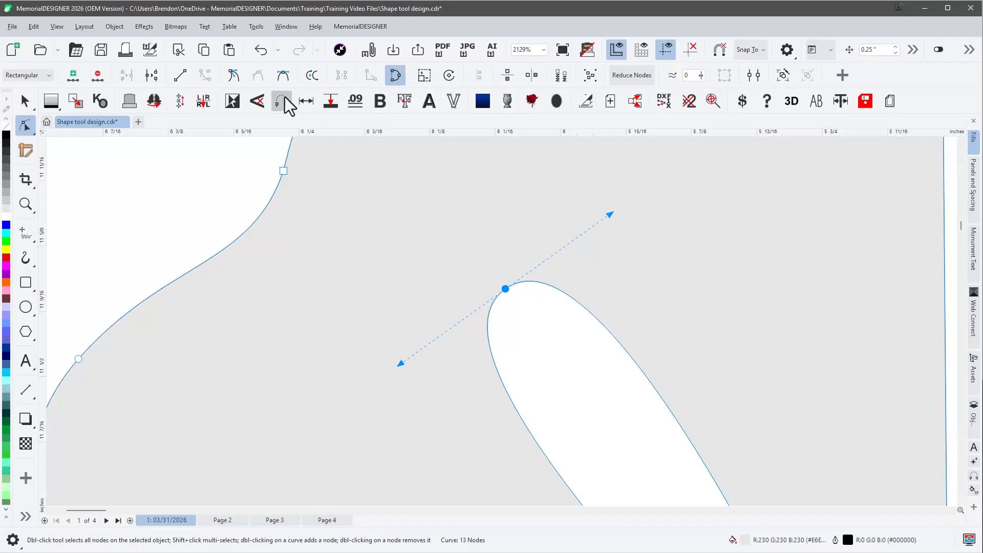
# - Convert the slit's tip node to a symmetrical node and shorten its handles to form a narrow rounded end
pyautogui.click(281, 81)
pyautogui.moveTo(609, 214); pyautogui.dragTo(585, 231)
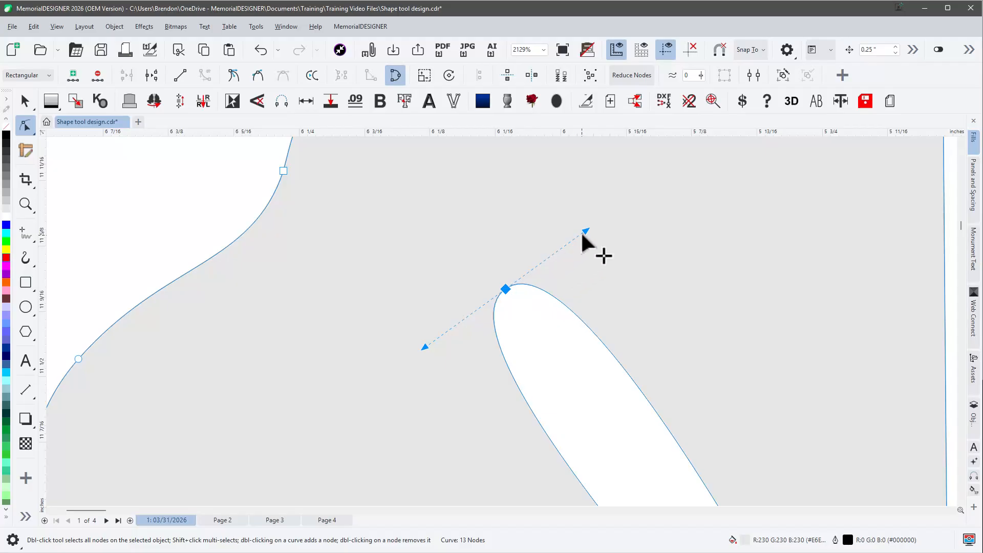
pyautogui.moveTo(586, 232); pyautogui.dragTo(545, 254)
pyautogui.scroll(-5, 544, 263)
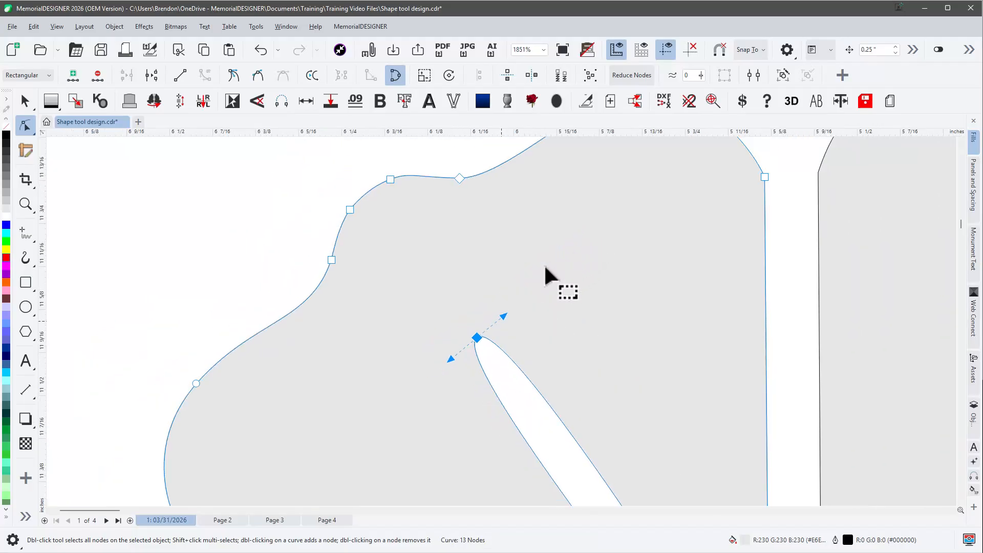
pyautogui.scroll(1, 506, 361)
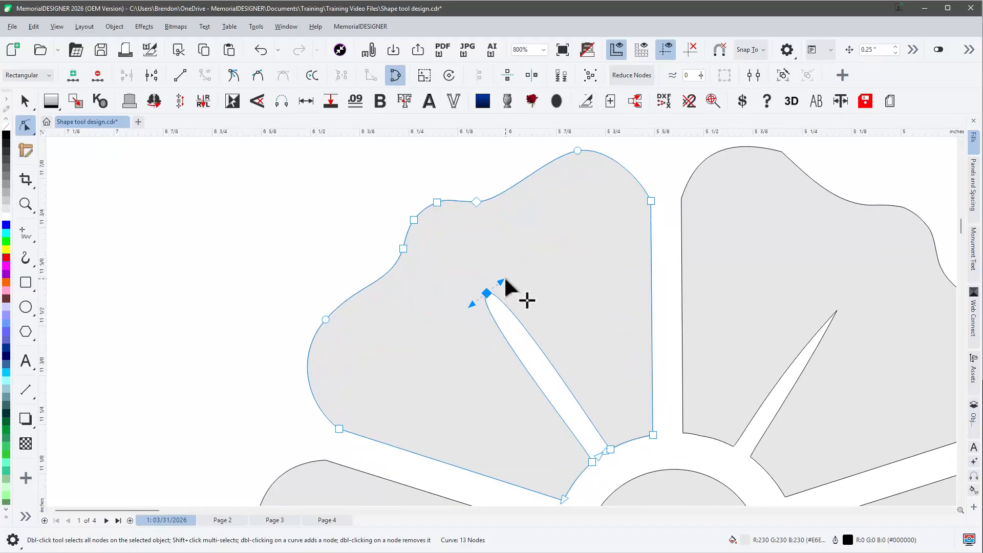
pyautogui.moveTo(503, 280); pyautogui.dragTo(501, 280)
pyautogui.press('space')
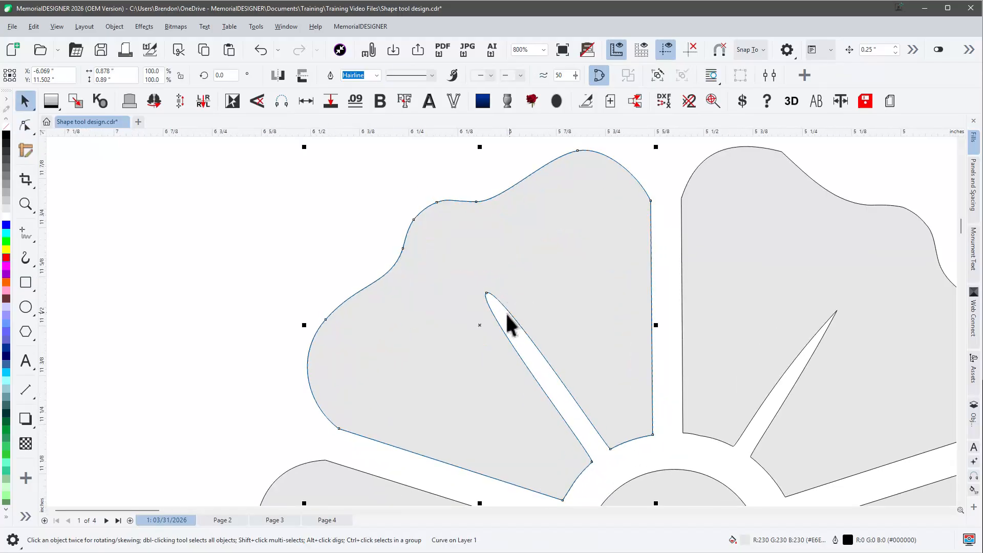
pyautogui.press('Escape')
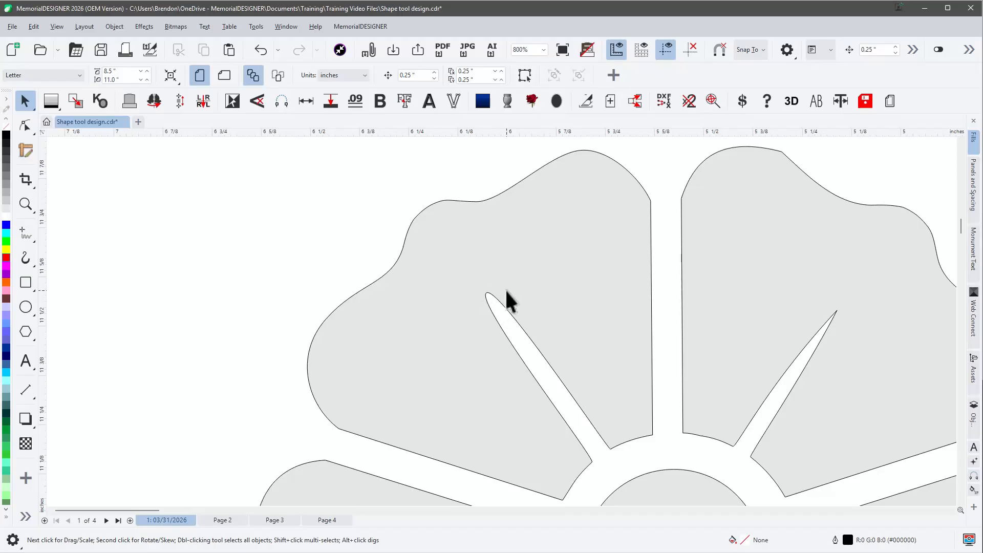
pyautogui.click(568, 351)
pyautogui.press('space')
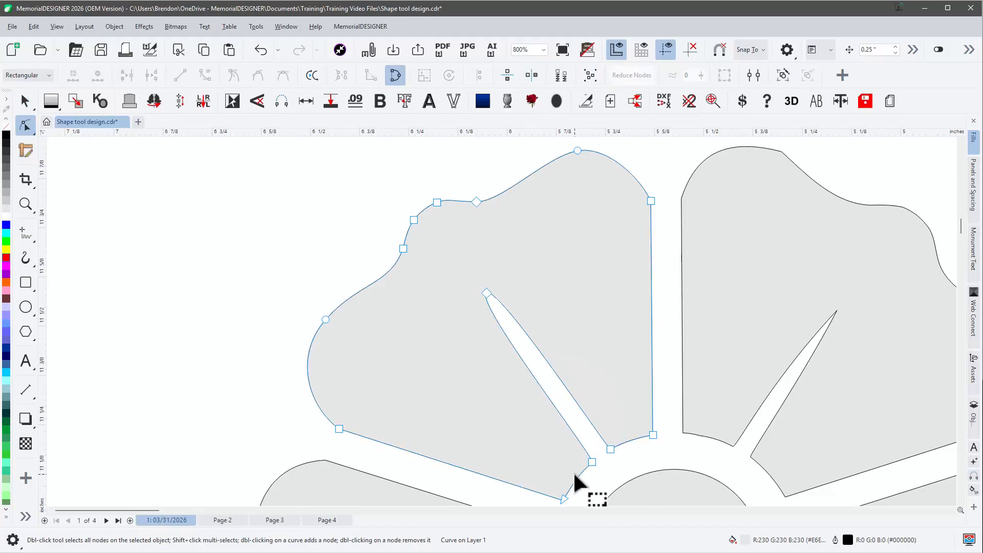
pyautogui.moveTo(574, 473); pyautogui.dragTo(566, 493)
pyautogui.press('space')
pyautogui.click(539, 361)
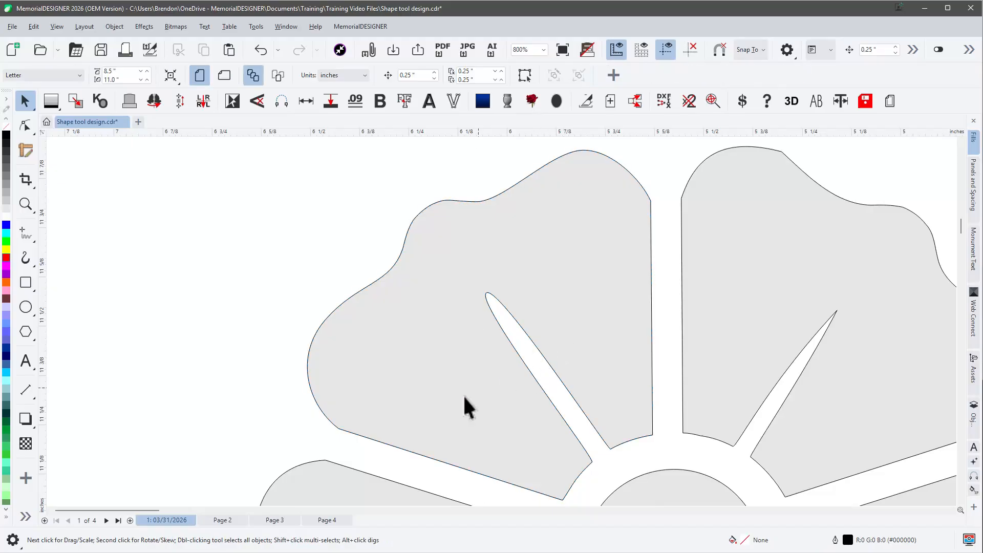
# - On Page 2, examine the blue artistic media stroke in wireframe view and look through the preset stroke shapes
pyautogui.click(222, 520)
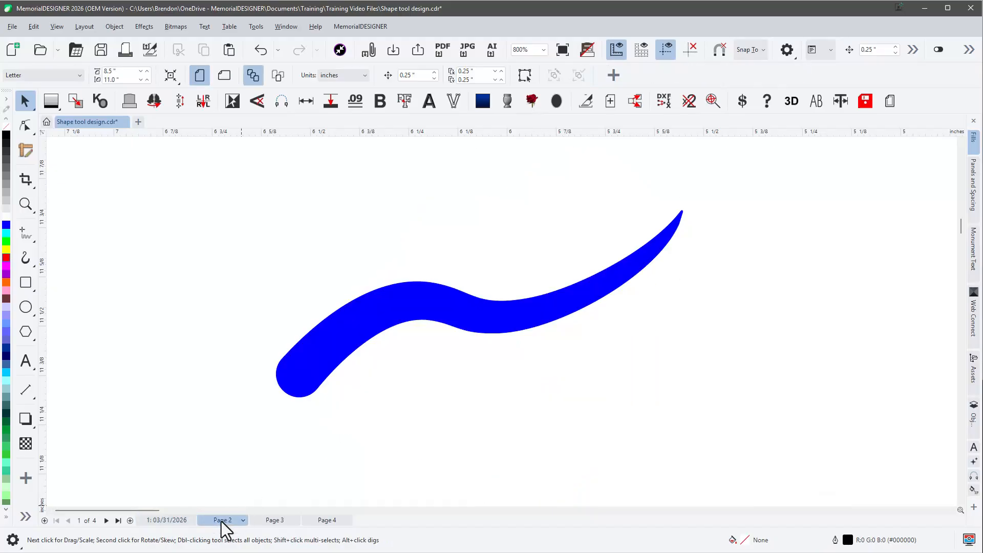
pyautogui.click(455, 323)
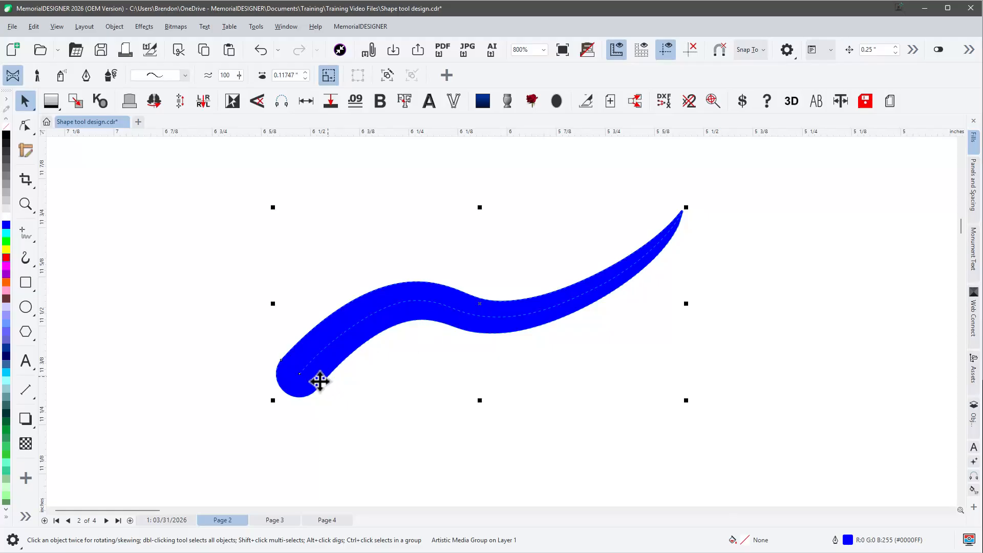
pyautogui.hotkey('shift', 'F9')
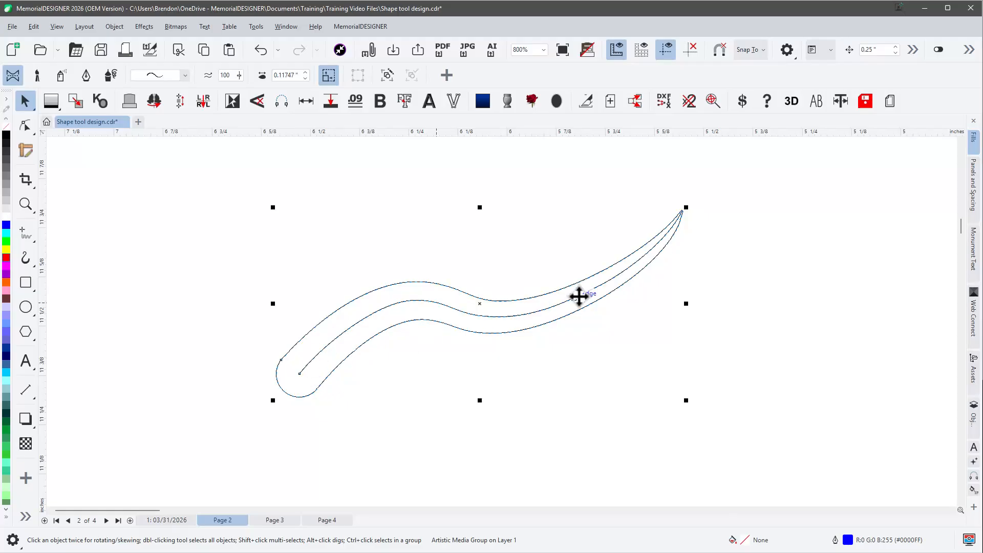
pyautogui.hotkey('shift', 'F9')
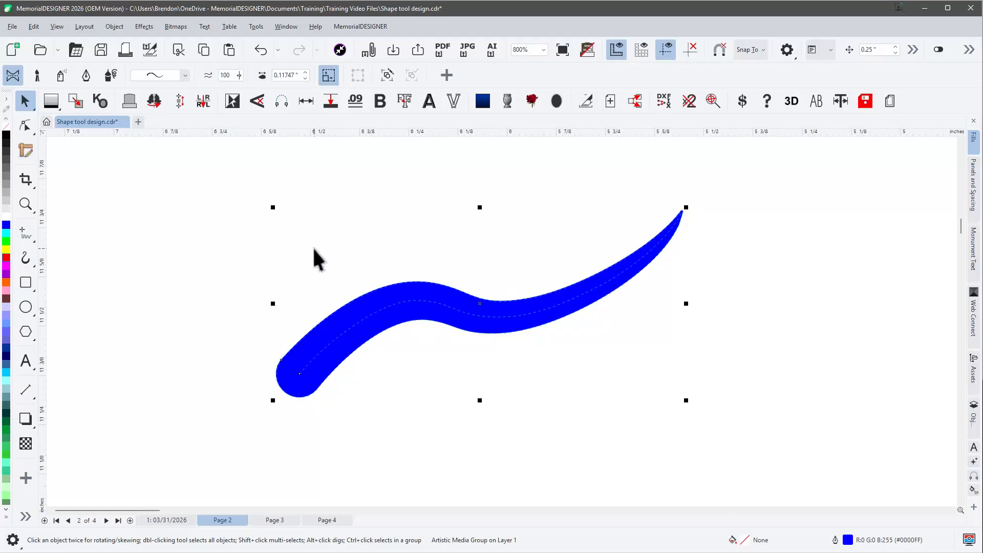
pyautogui.click(184, 75)
pyautogui.moveTo(137, 102)
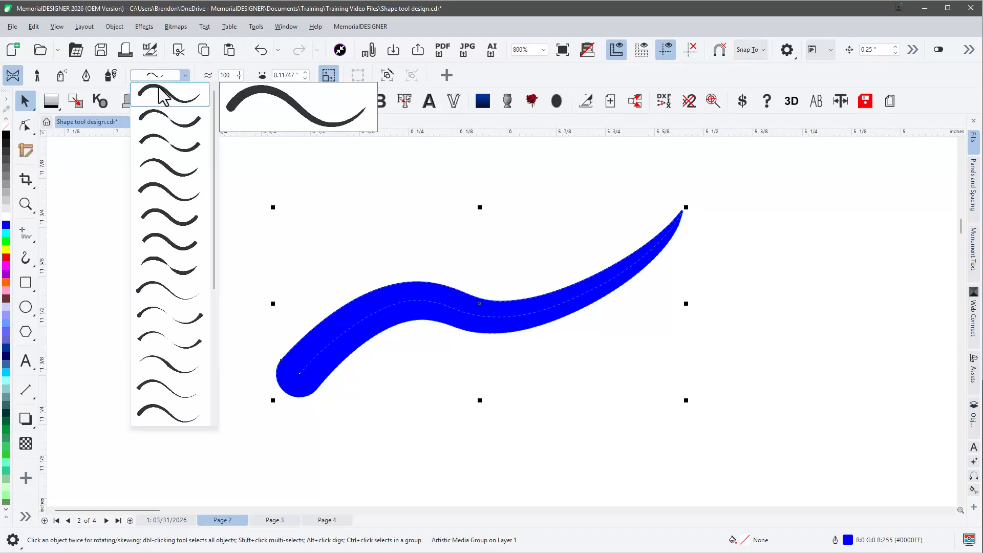
pyautogui.click(413, 205)
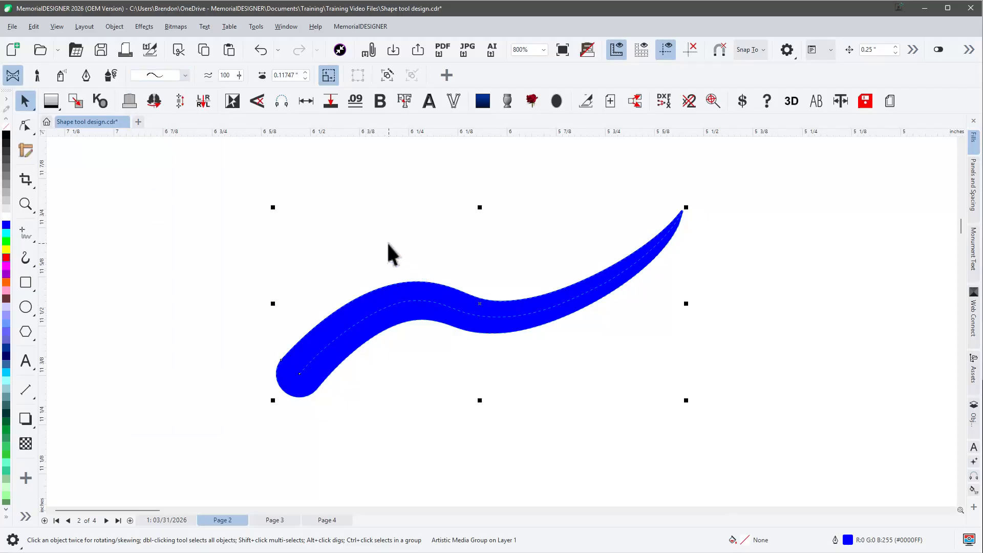
# - Reverse the direction of the blue stroke's path to swap its thick and tapered ends
pyautogui.click(25, 127)
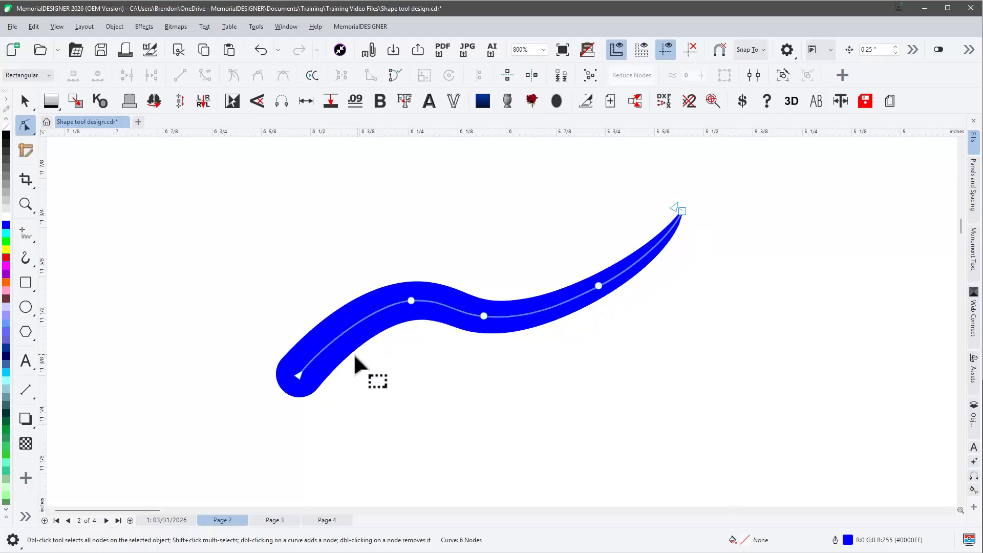
pyautogui.click(297, 376)
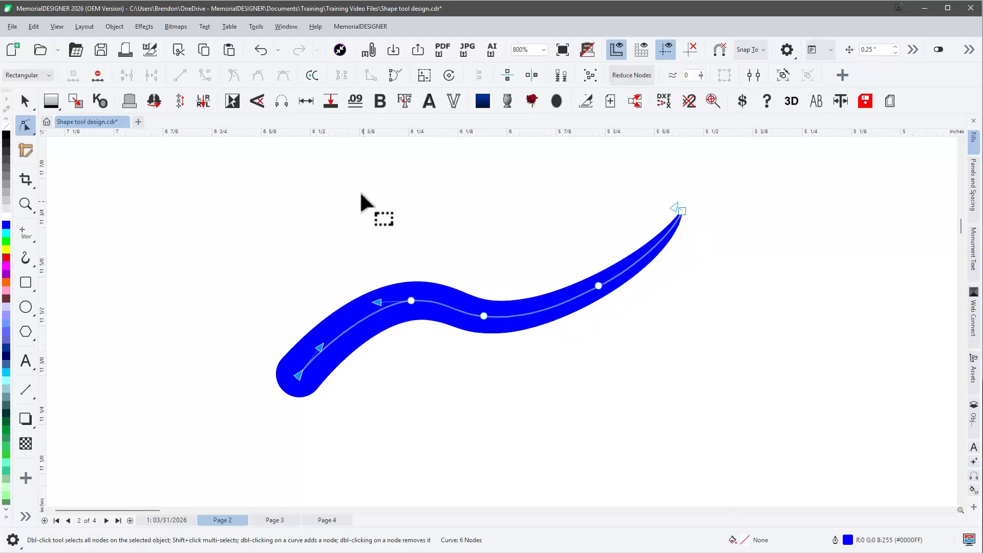
pyautogui.click(316, 78)
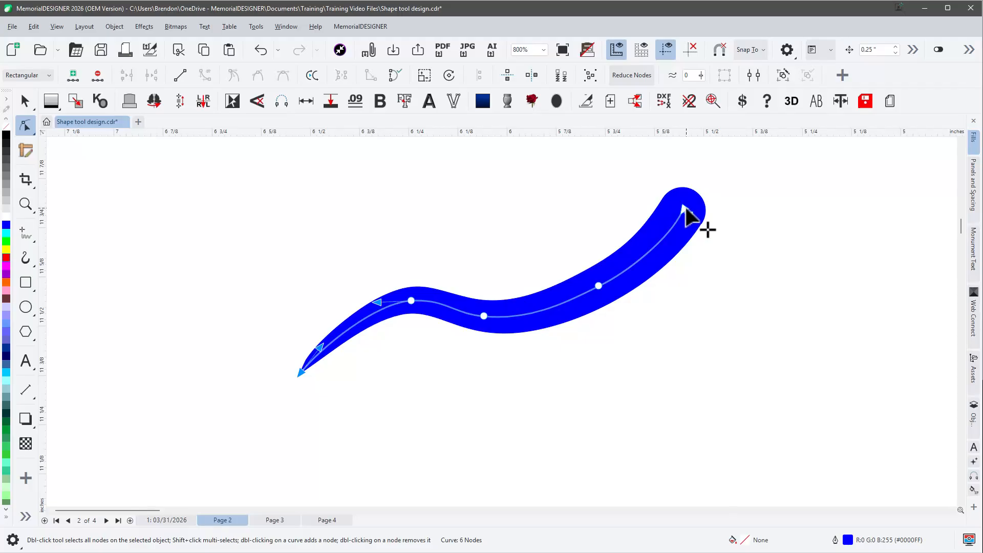
pyautogui.click(686, 210)
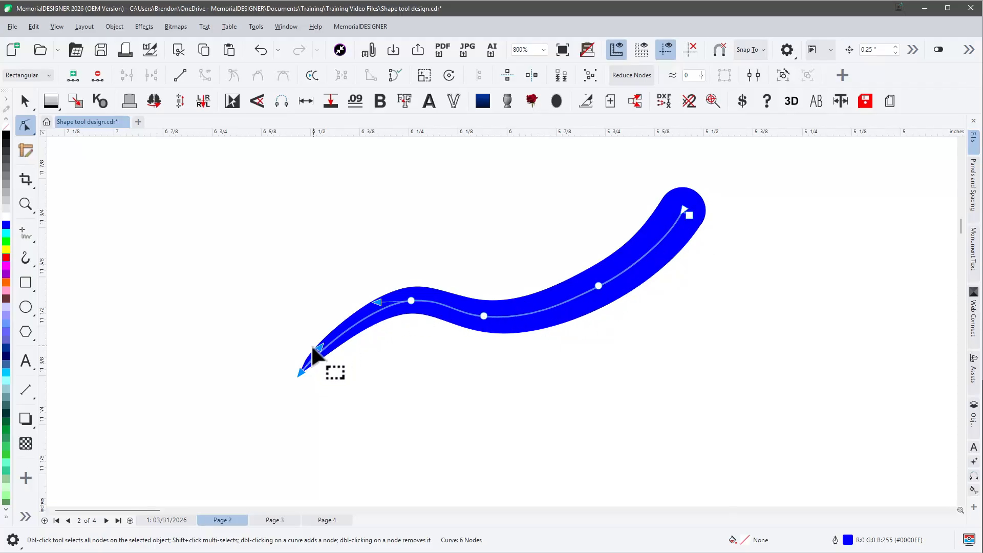
pyautogui.press('space')
pyautogui.click(516, 258)
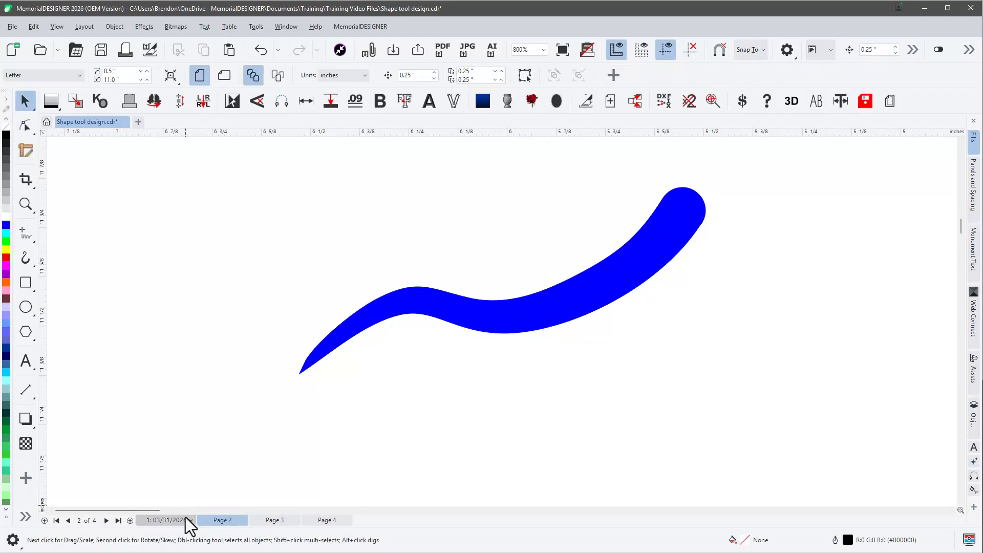
# - On the first page, convert the upper-left petal's curved segment between its topmost node and the upper corner of its straight inner edge to a line
pyautogui.click(185, 519)
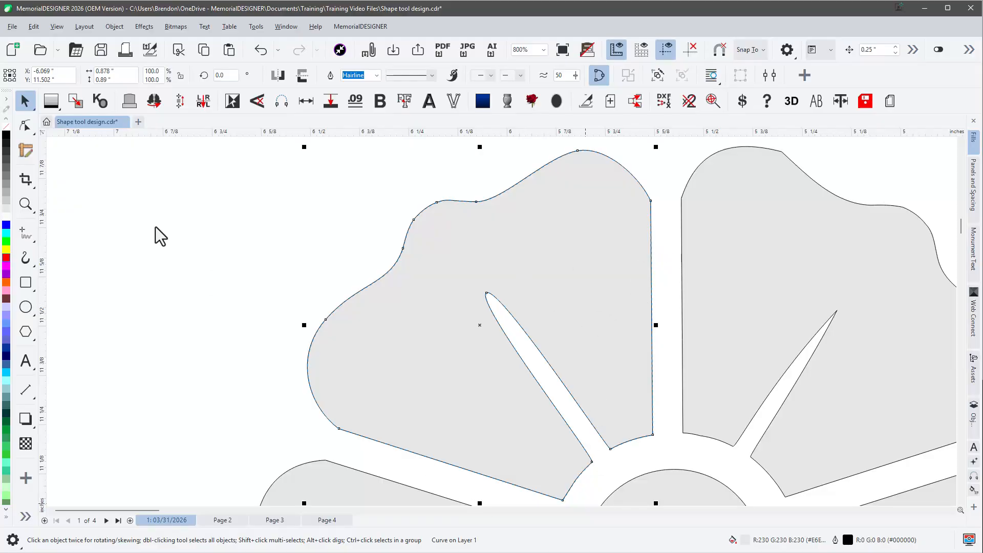
pyautogui.click(26, 125)
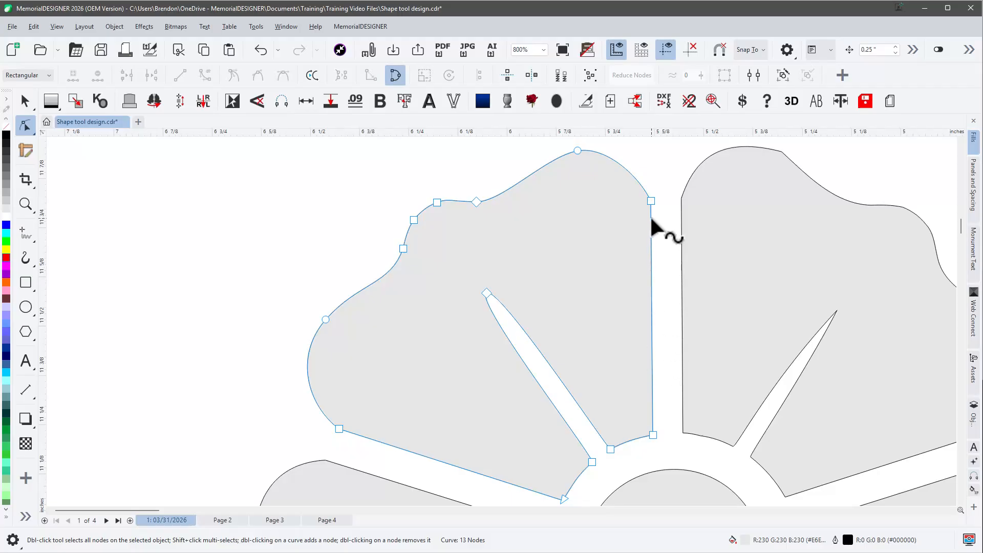
pyautogui.rightClick(619, 164)
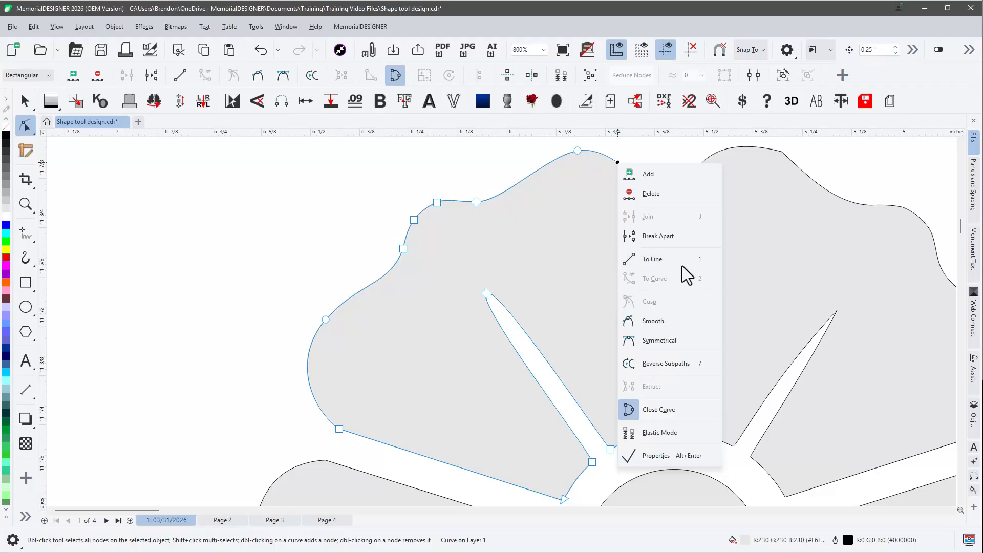
pyautogui.click(653, 259)
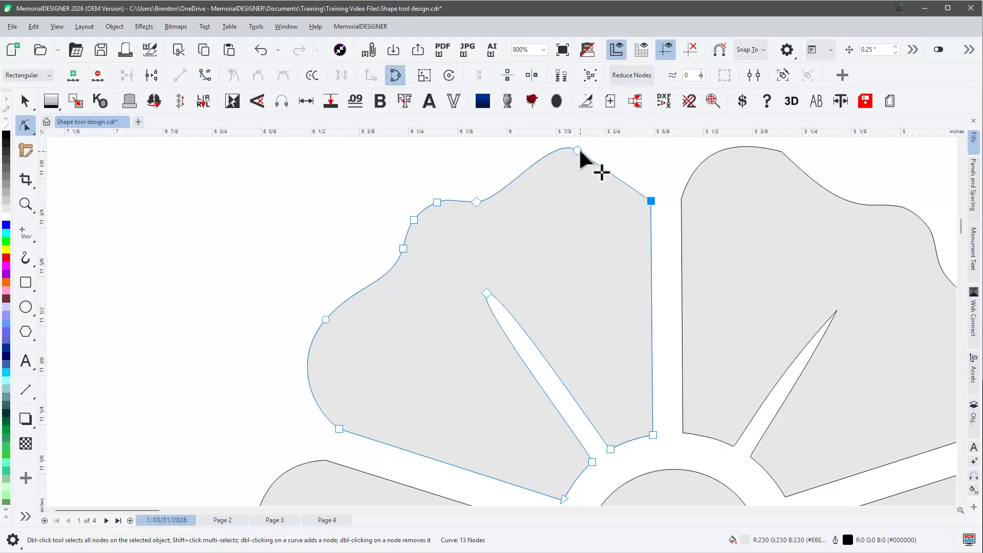
# - Undo the line conversion on the upper-left petal and change its topmost node from smooth to cusp
pyautogui.hotkey('ctrl', 'z')
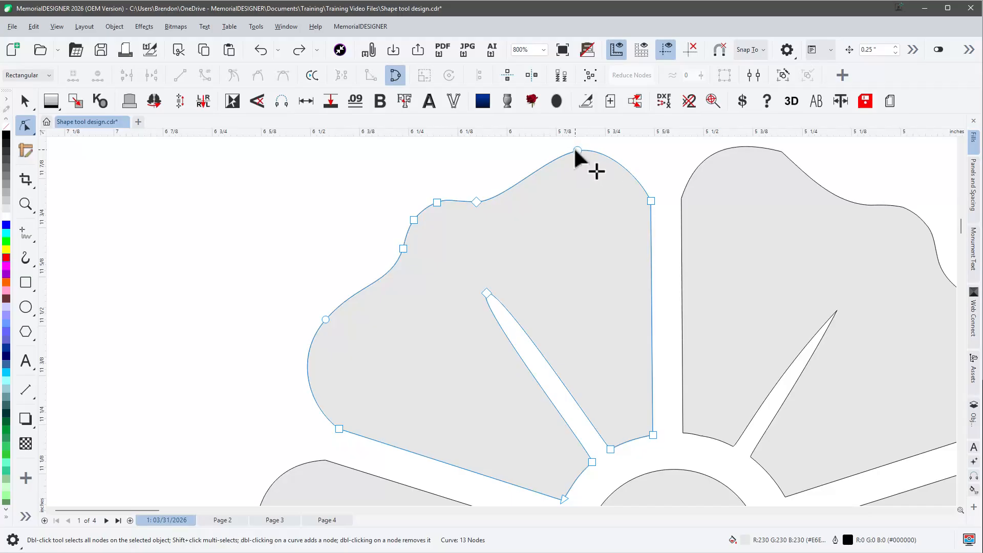
pyautogui.hotkey('ctrl', 'shift', 'z')
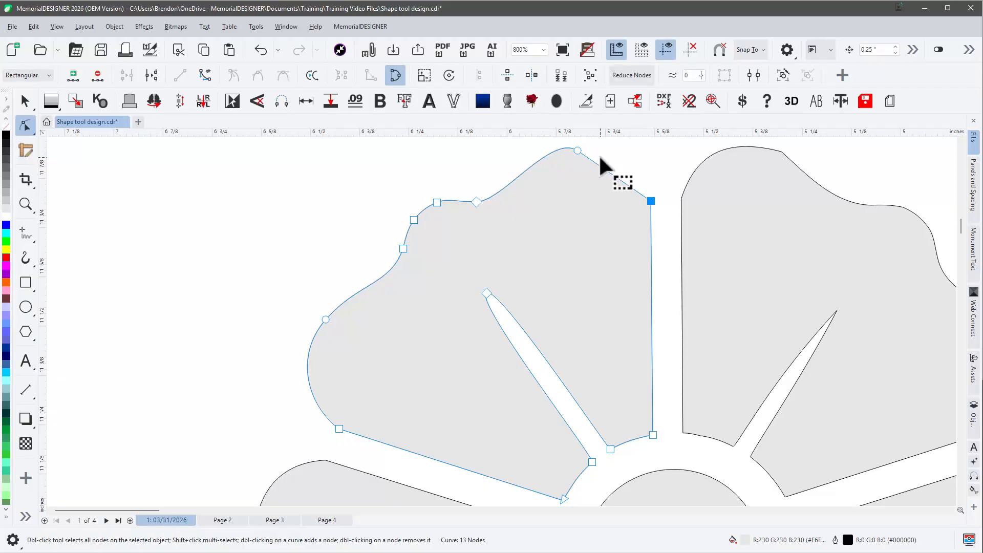
pyautogui.hotkey('ctrl', 'z')
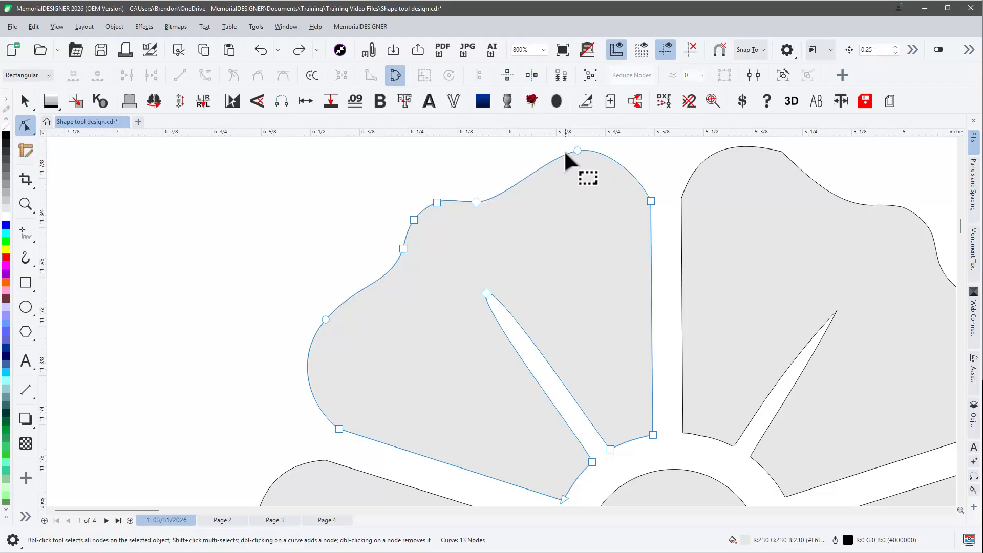
pyautogui.click(577, 150)
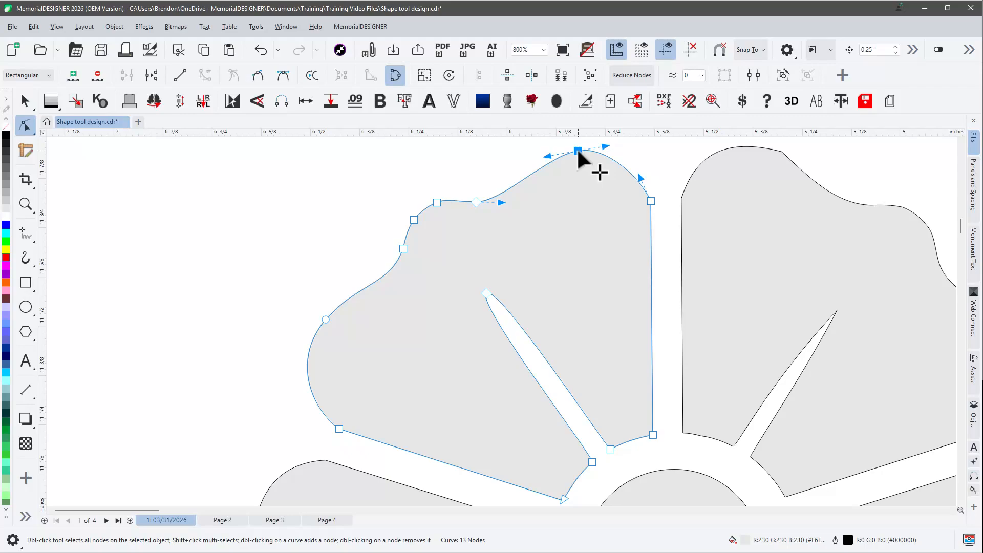
pyautogui.click(616, 159)
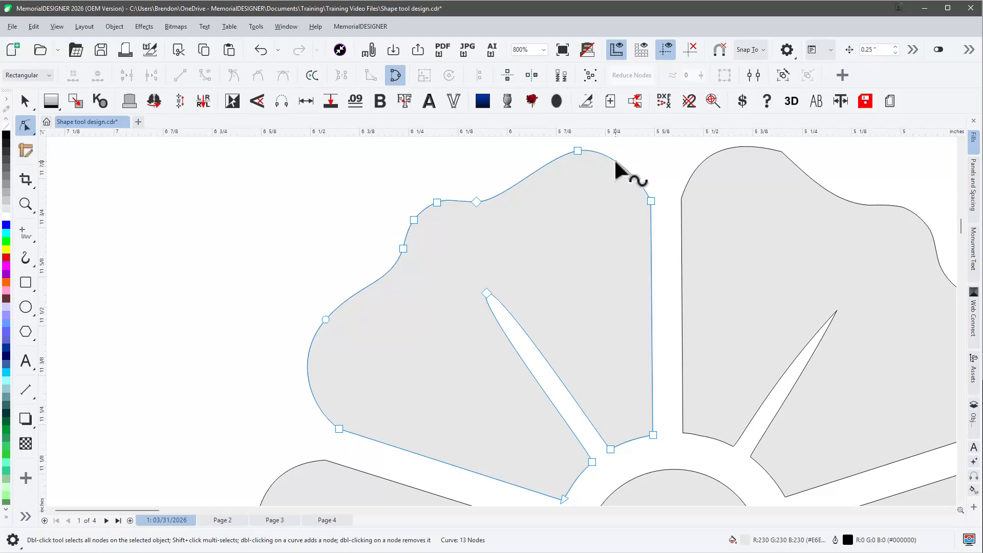
# - Try converting the curved segment between the new cusp node and the inner edge's upper corner to a line, and undo it
pyautogui.rightClick(621, 169)
pyautogui.click(642, 257)
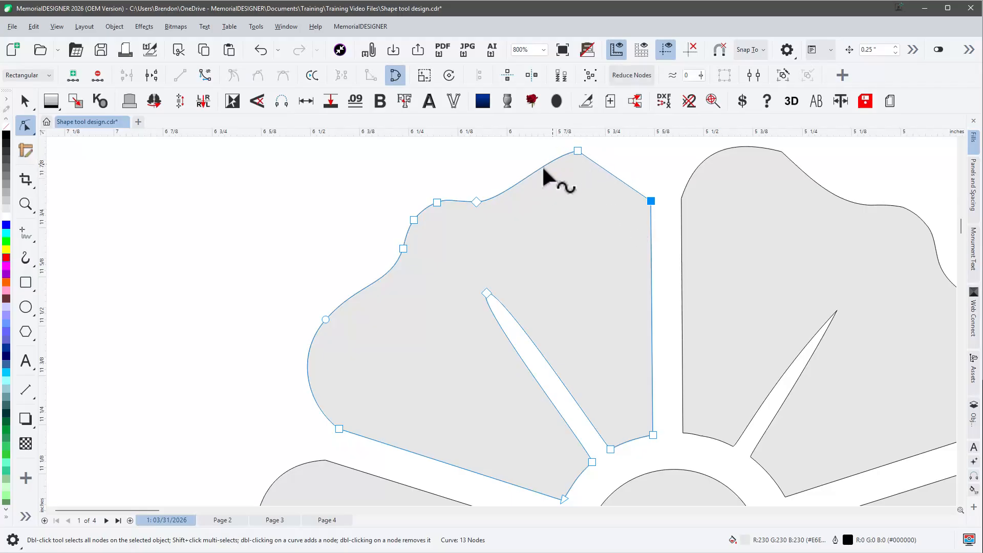
pyautogui.press('space')
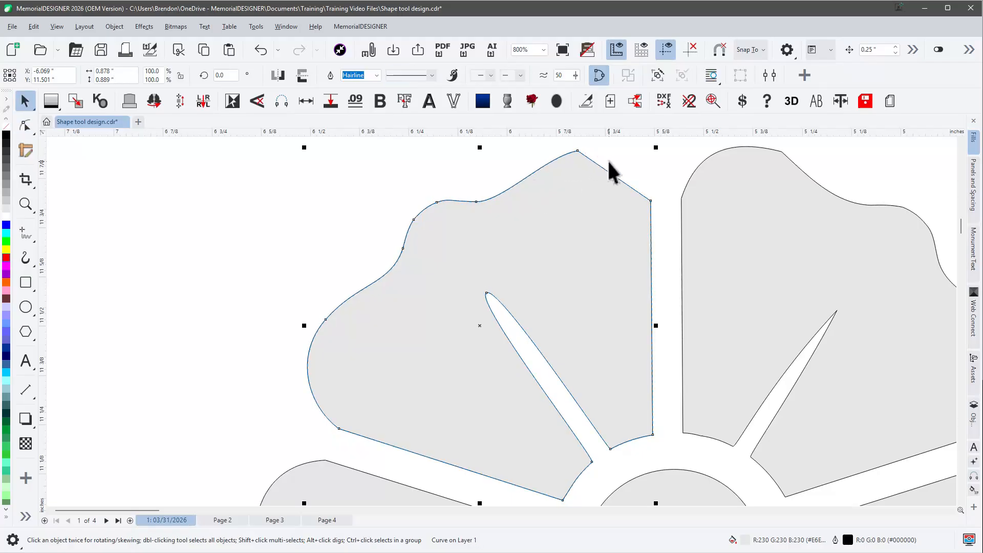
pyautogui.hotkey('ctrl', 'z')
pyautogui.press('space')
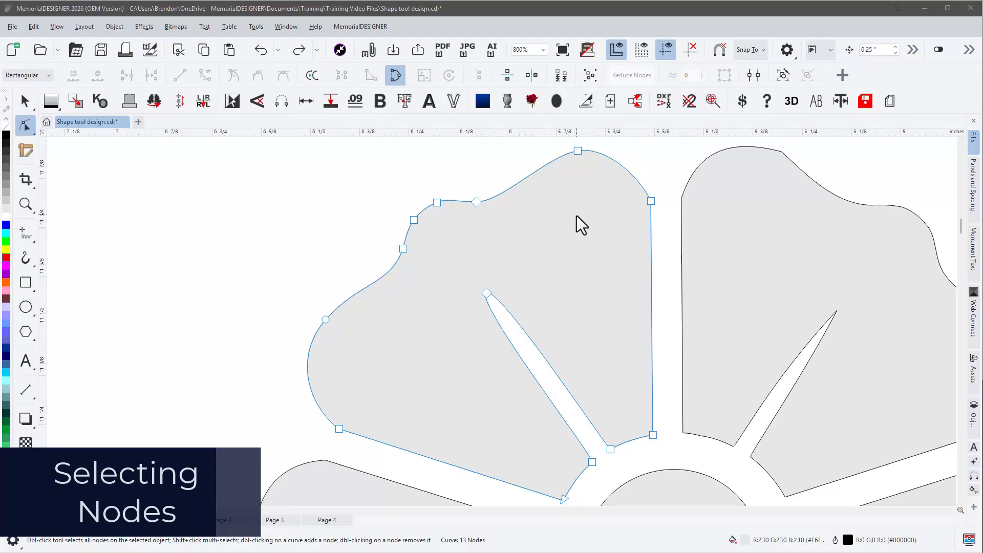
# - Move the petal's topmost node slightly downward, adjusting the curve on both sides of it
pyautogui.click(579, 151)
pyautogui.moveTo(577, 150); pyautogui.dragTo(616, 151)
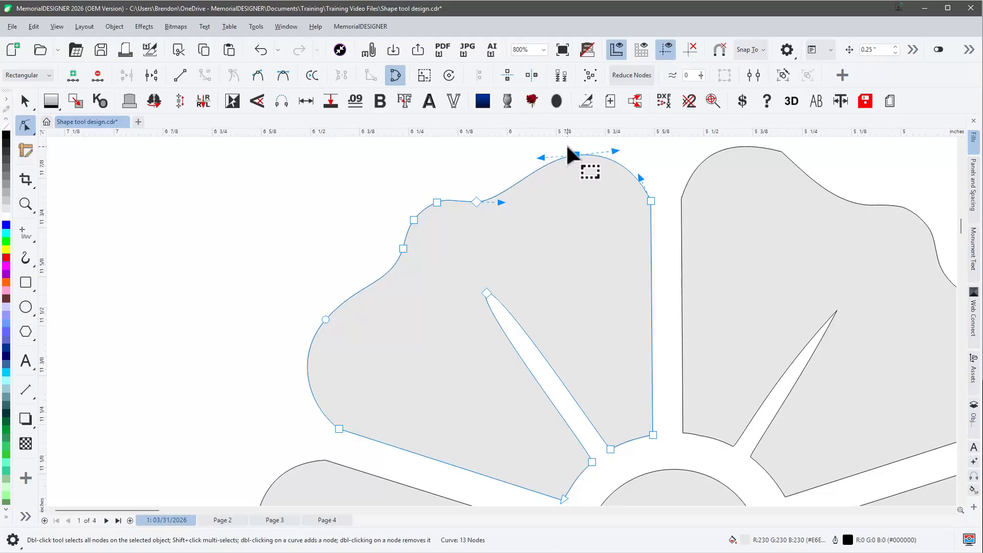
# - Add both inner-edge corner nodes and the slit's right base node to the selection, and try moving all four nodes up and right
pyautogui.keyDown('shift'); pyautogui.click(651, 200); pyautogui.keyUp('shift')
pyautogui.keyDown('shift'); pyautogui.click(652, 436); pyautogui.keyUp('shift')
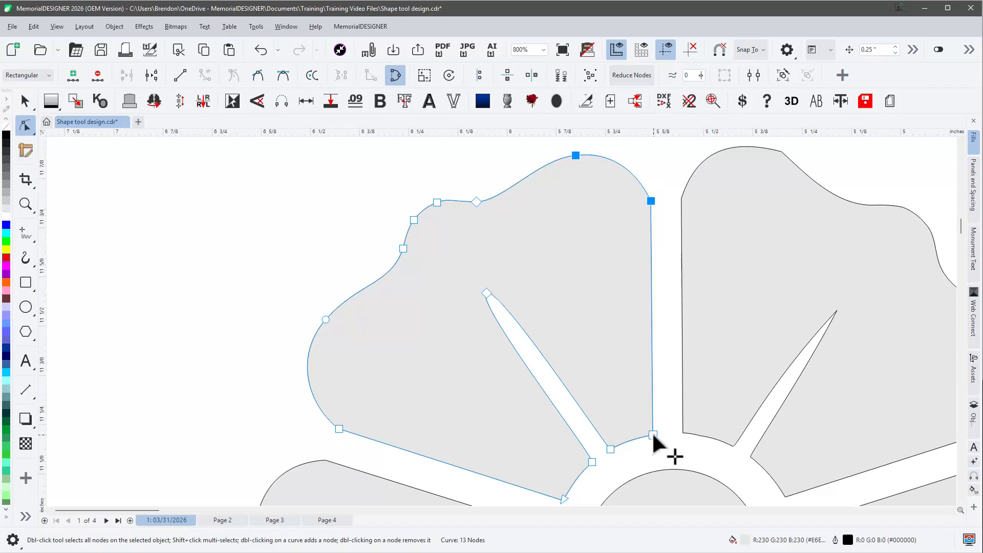
pyautogui.keyDown('shift'); pyautogui.click(610, 448); pyautogui.keyUp('shift')
pyautogui.moveTo(654, 435); pyautogui.dragTo(668, 423)
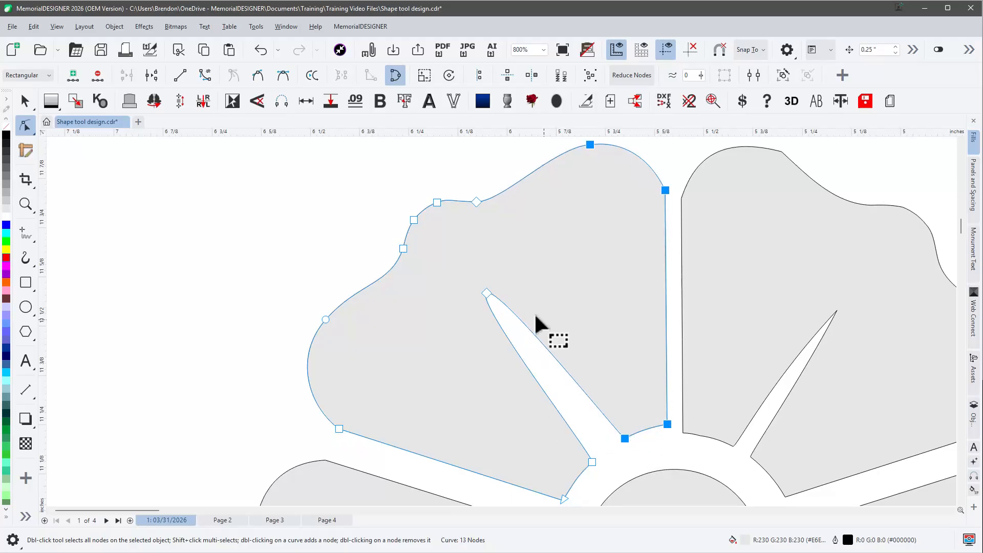
pyautogui.hotkey('ctrl', 'z')
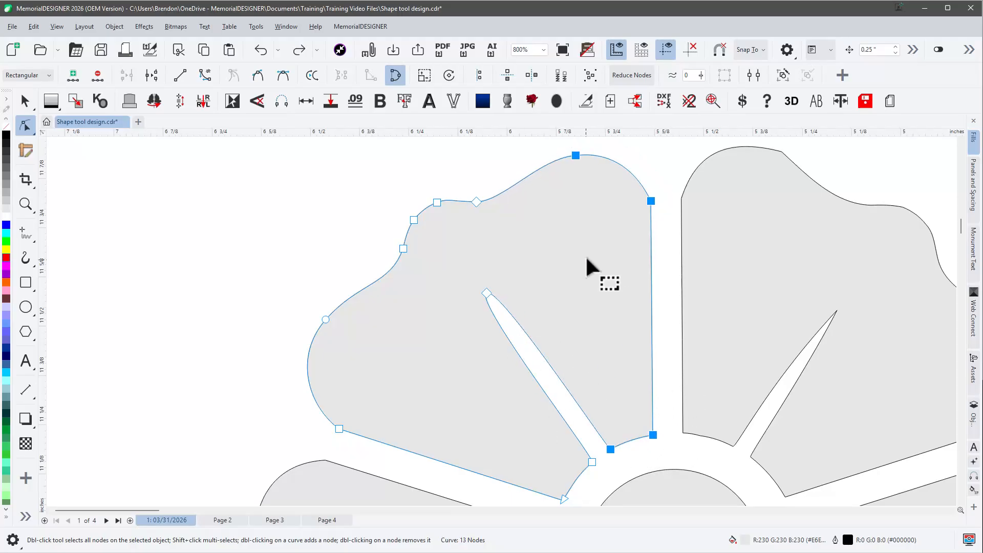
# - Select the range of nodes from the topmost node to the slit's right base, flip it to the opposite side and back, and deselect
pyautogui.click(620, 160)
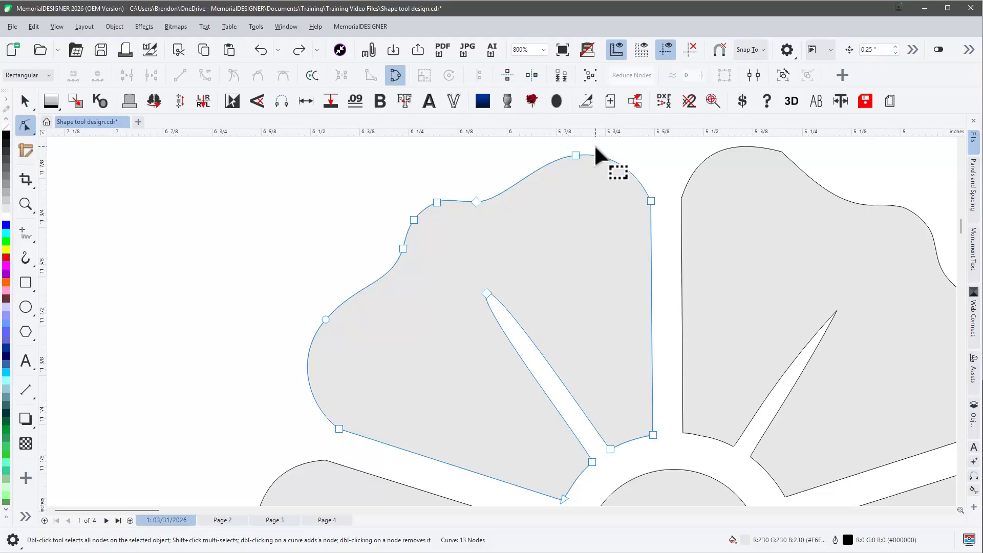
pyautogui.click(576, 155)
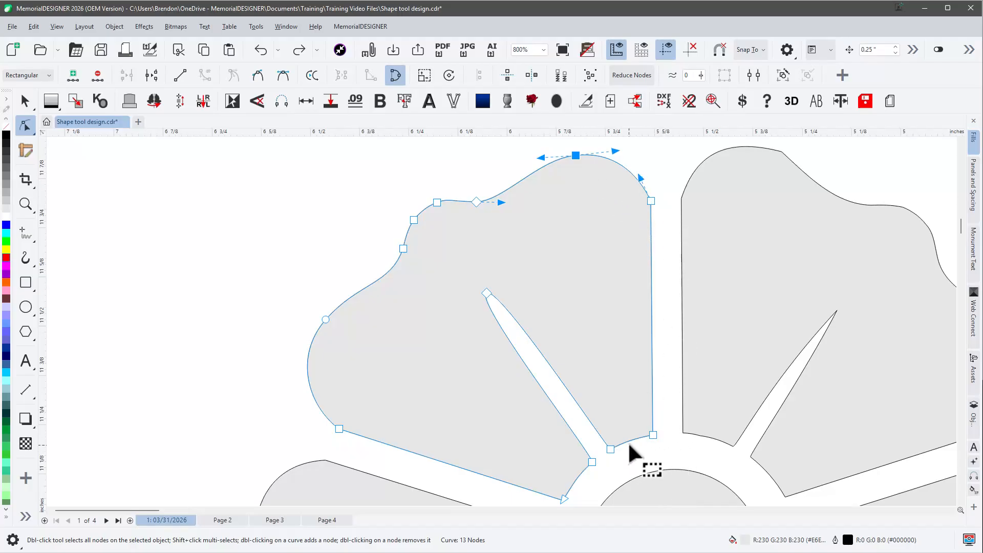
pyautogui.keyDown('shift'); pyautogui.click(610, 450); pyautogui.keyUp('shift')
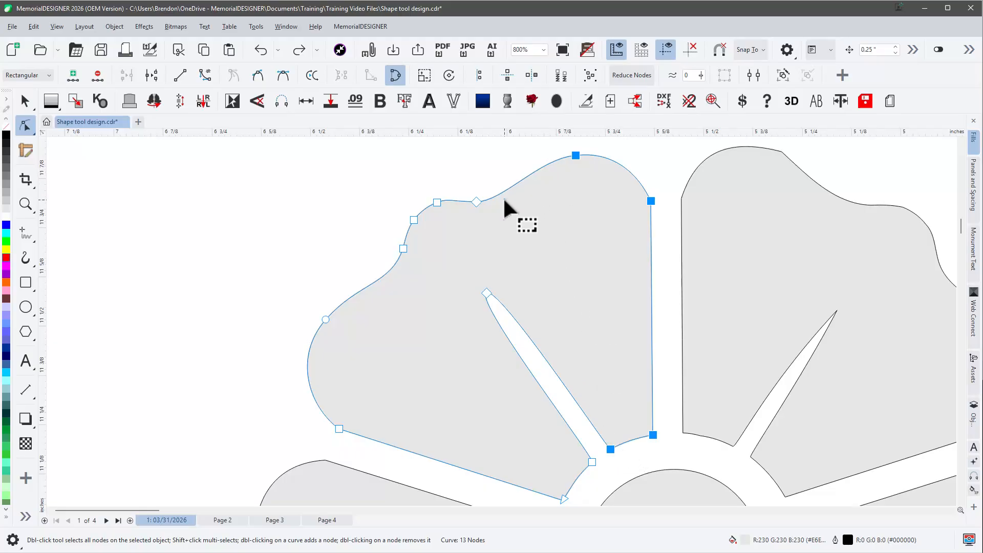
pyautogui.keyDown('shift'); pyautogui.click(611, 450); pyautogui.keyUp('shift')
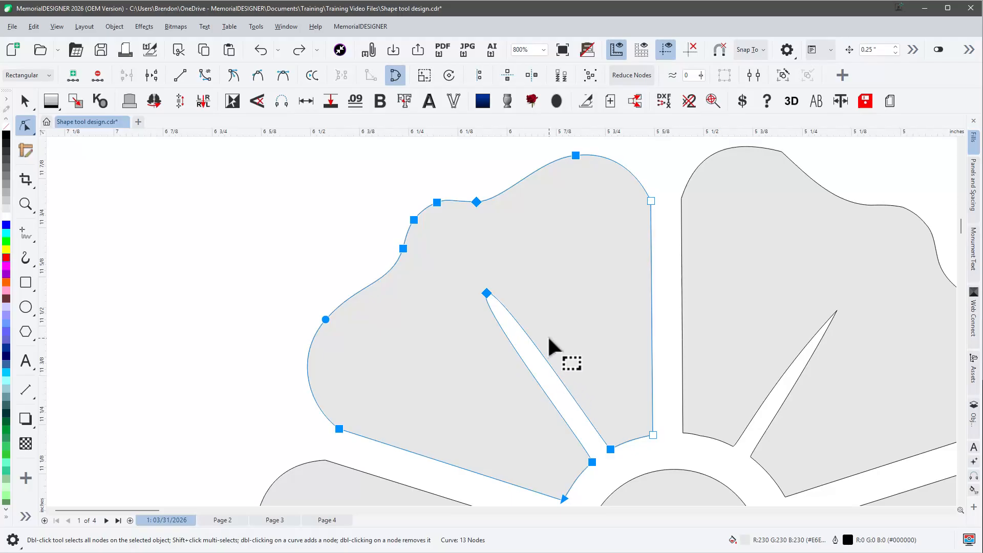
pyautogui.keyDown('shift'); pyautogui.click(611, 450); pyautogui.keyUp('shift')
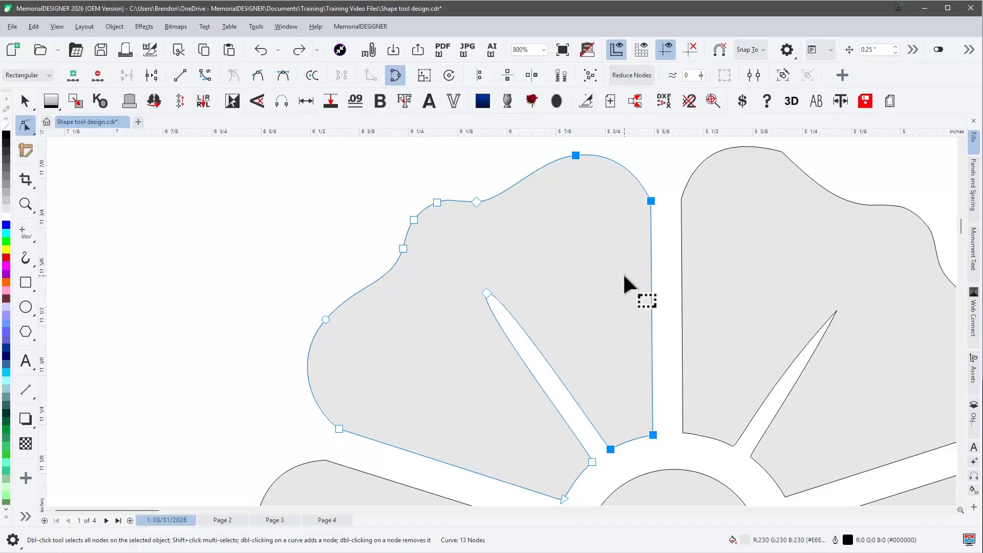
pyautogui.click(543, 181)
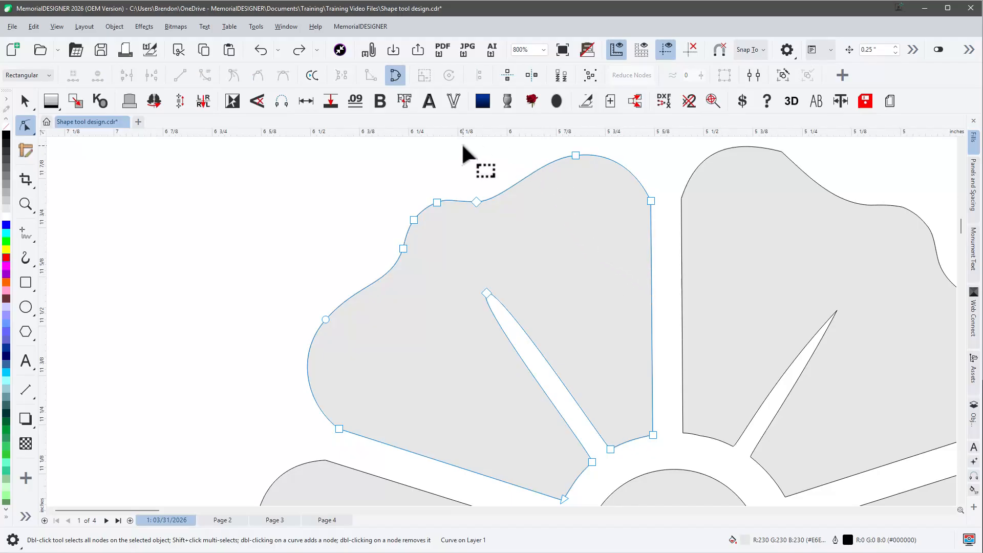
# - Marquee-select the nodes across the petal's right half, including the slit's tip, and try moving them together
pyautogui.moveTo(462, 145); pyautogui.dragTo(683, 471)
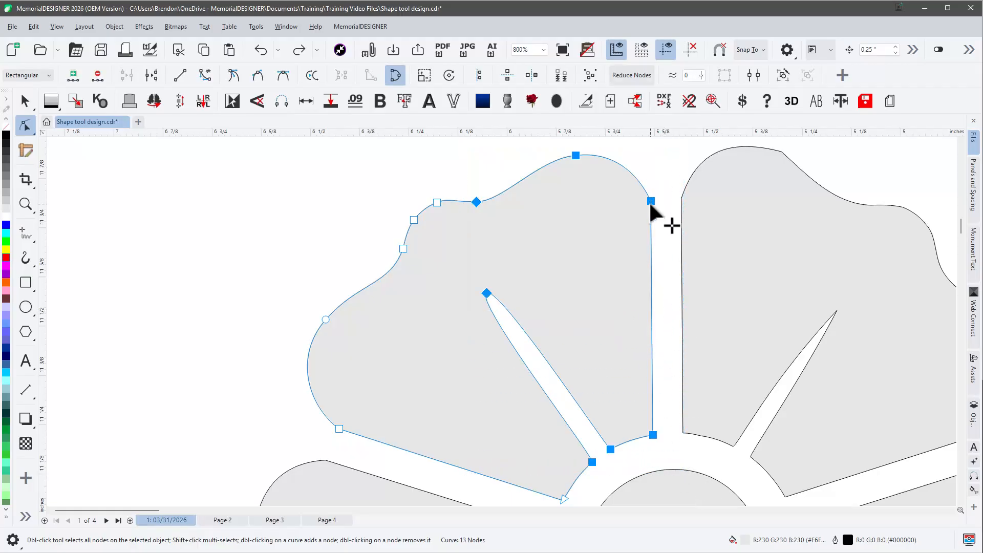
pyautogui.moveTo(649, 201); pyautogui.dragTo(672, 192)
pyautogui.hotkey('ctrl', 'z')
pyautogui.press('space')
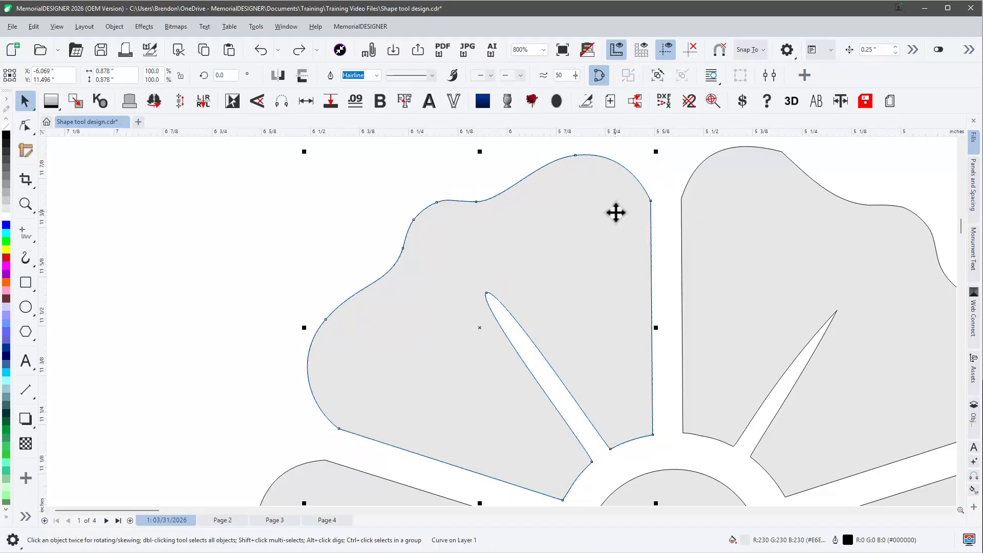
pyautogui.press('space')
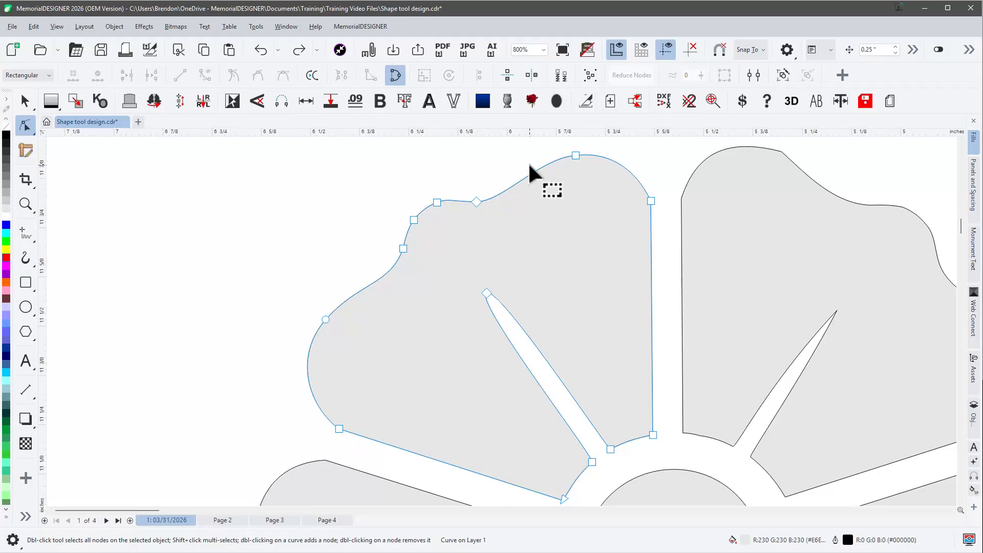
# - Select the right-side nodes with a freehand marquee that excludes the slit's tip, check the selection mode options, and clear the selection
pyautogui.moveTo(529, 163)
pyautogui.mouseDown()
pyautogui.moveTo(475, 182)
pyautogui.moveTo(474, 246)
pyautogui.moveTo(570, 352)
pyautogui.moveTo(560, 428)
pyautogui.moveTo(585, 471)
pyautogui.moveTo(654, 458)
pyautogui.moveTo(646, 175)
pyautogui.moveTo(575, 149)
pyautogui.moveTo(497, 217)
pyautogui.mouseUp()
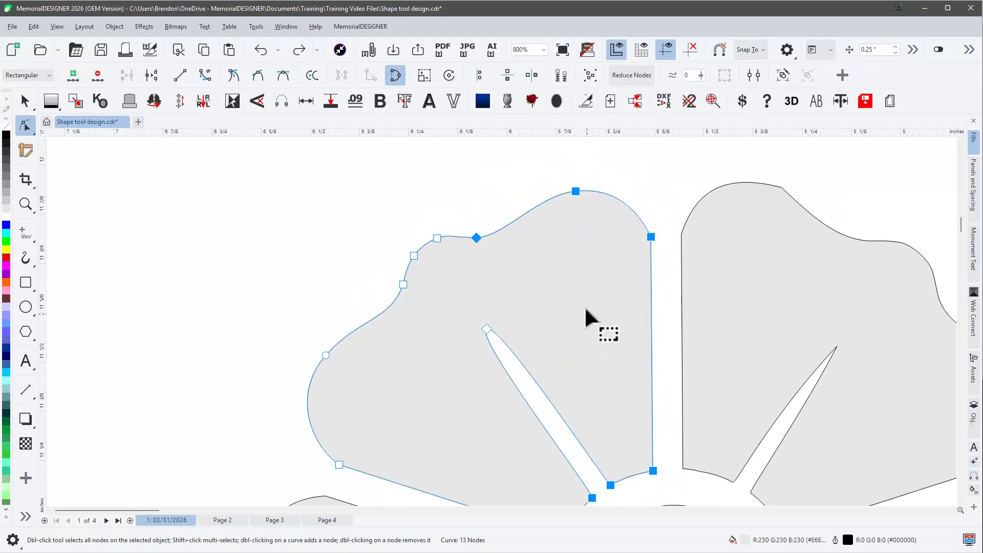
pyautogui.click(27, 76)
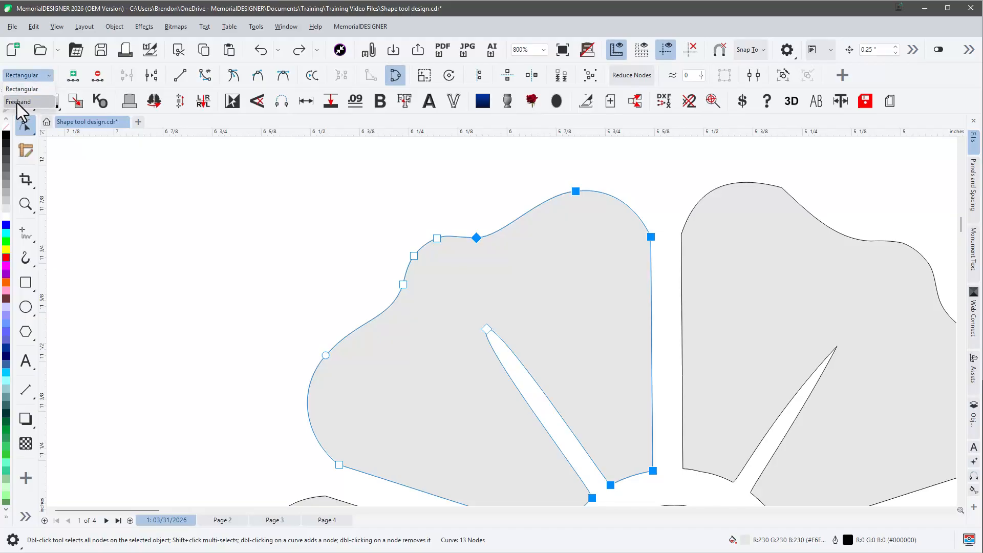
pyautogui.click(570, 243)
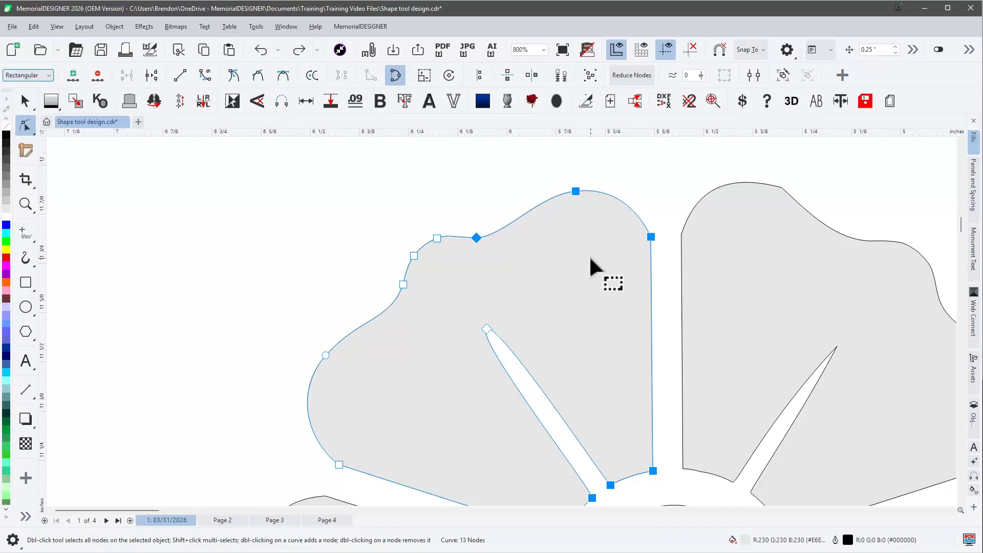
pyautogui.click(589, 255)
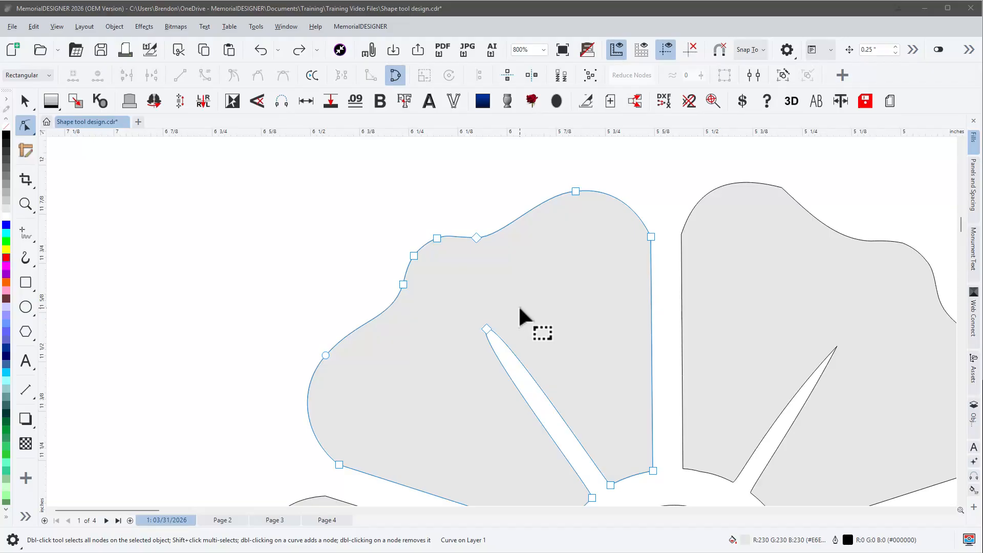
# - Select all of the petal's nodes at once, clear the selection, and select them all again
pyautogui.doubleClick(27, 128)
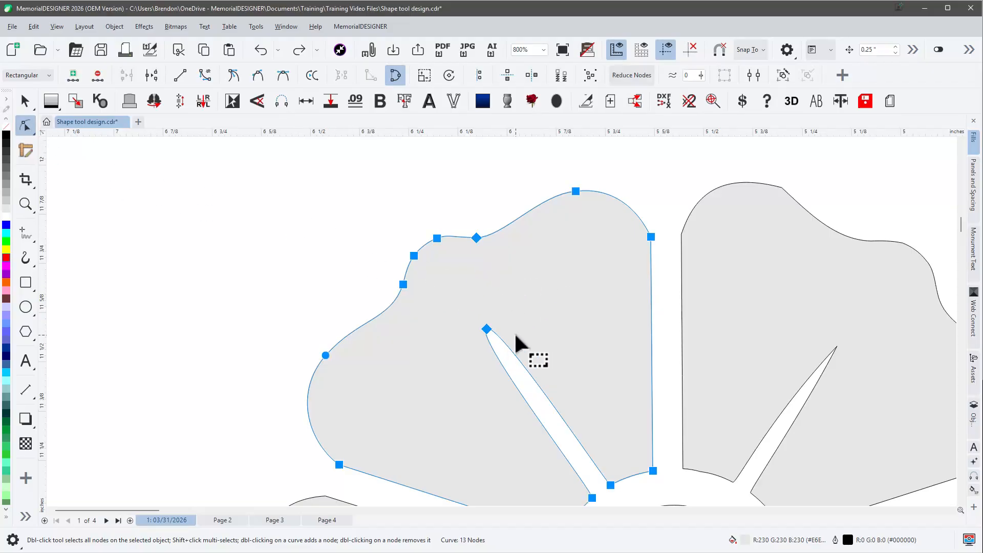
pyautogui.click(592, 302)
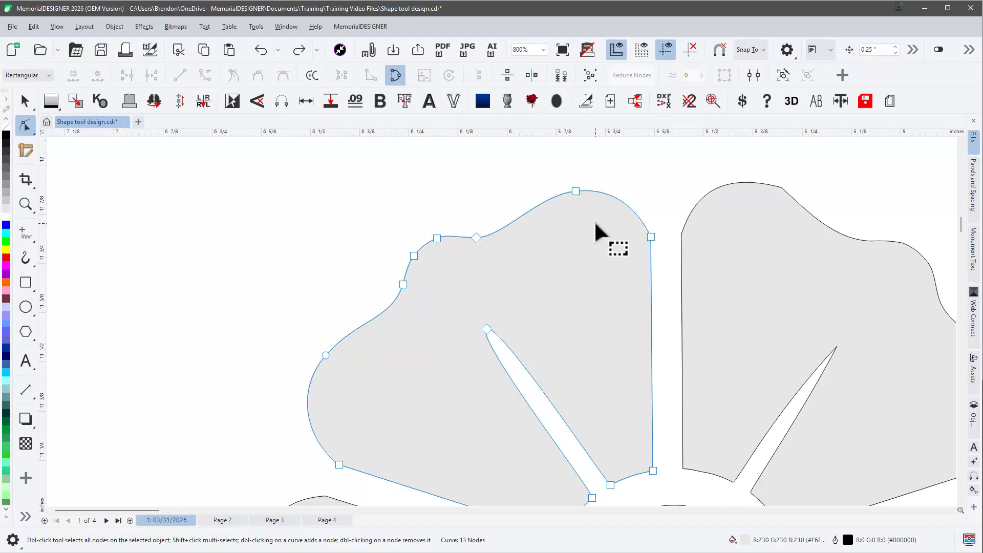
pyautogui.hotkey('ctrl', 'a')
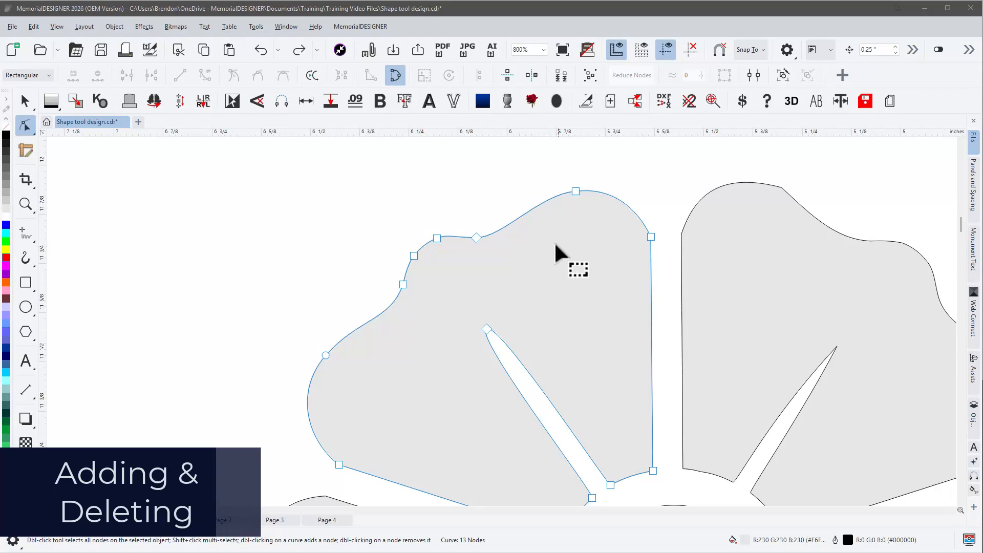
# - Add a node midway along the slope left of the petal's top, make it a cusp, and angle its upper handle upward
pyautogui.doubleClick(533, 209)
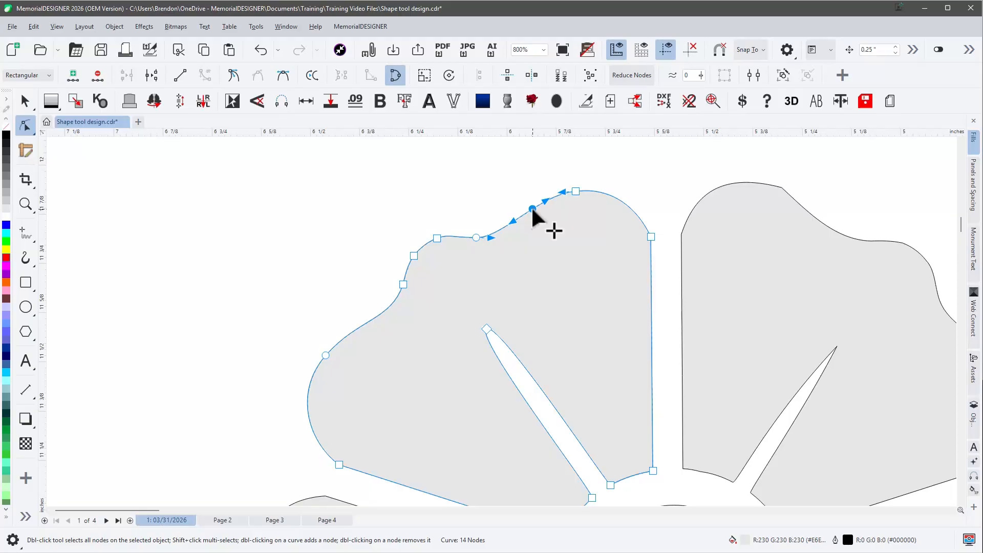
pyautogui.press('c')
pyautogui.moveTo(545, 201); pyautogui.dragTo(548, 194)
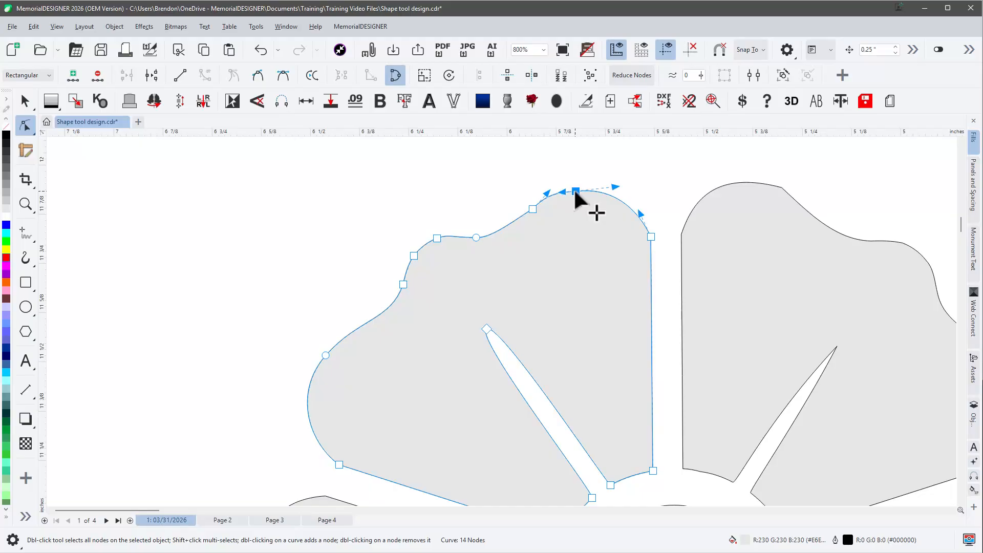
# - Delete the petal's topmost node and check the node commands available for the cusp node on the slope
pyautogui.doubleClick(575, 191)
pyautogui.click(532, 209)
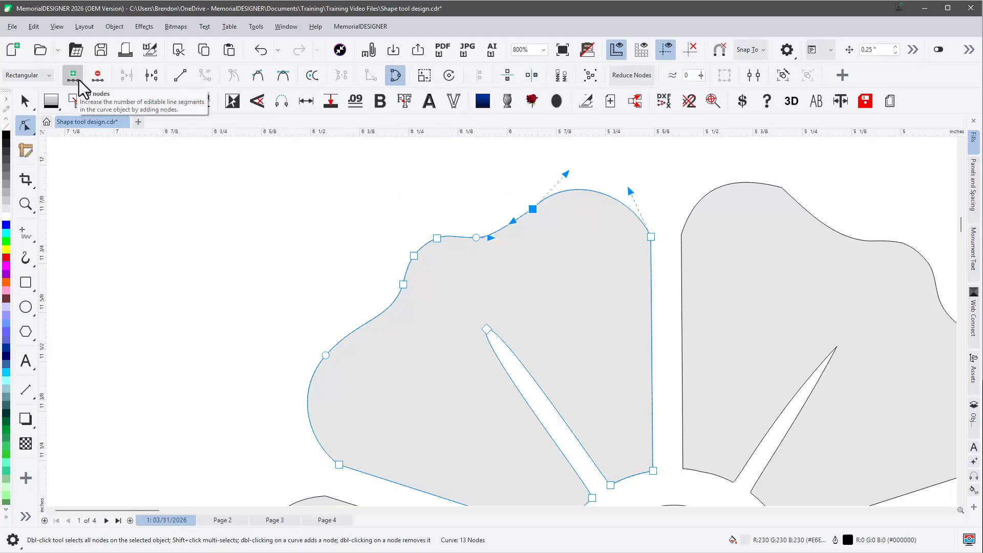
pyautogui.rightClick(532, 210)
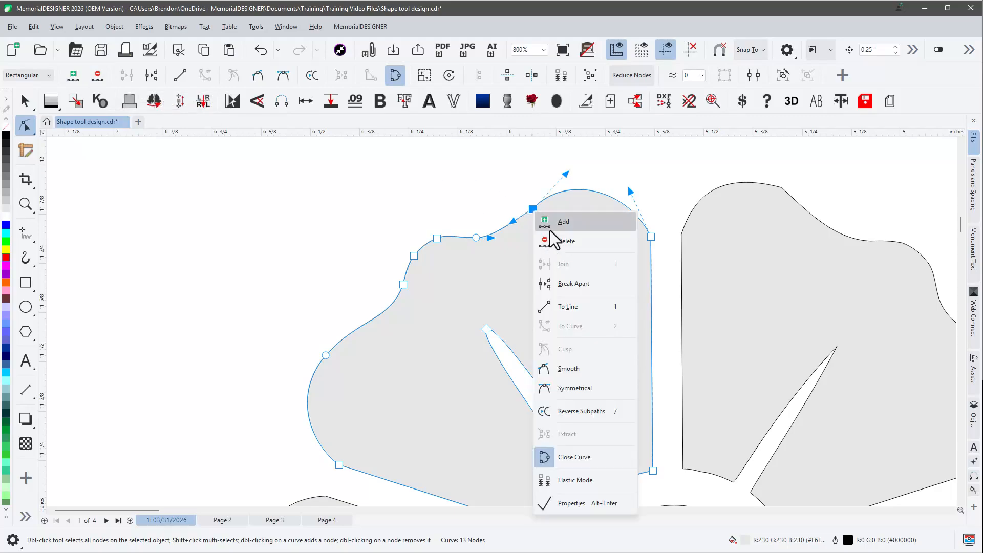
pyautogui.click(521, 197)
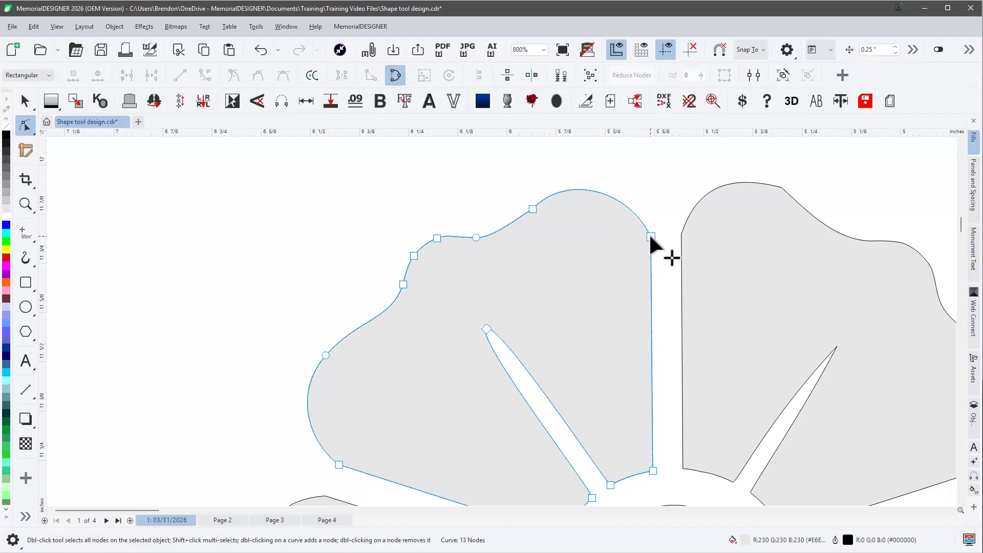
# - Add a node at the midpoint of the petal's straight inner edge, starting from its lower corner node
pyautogui.click(653, 471)
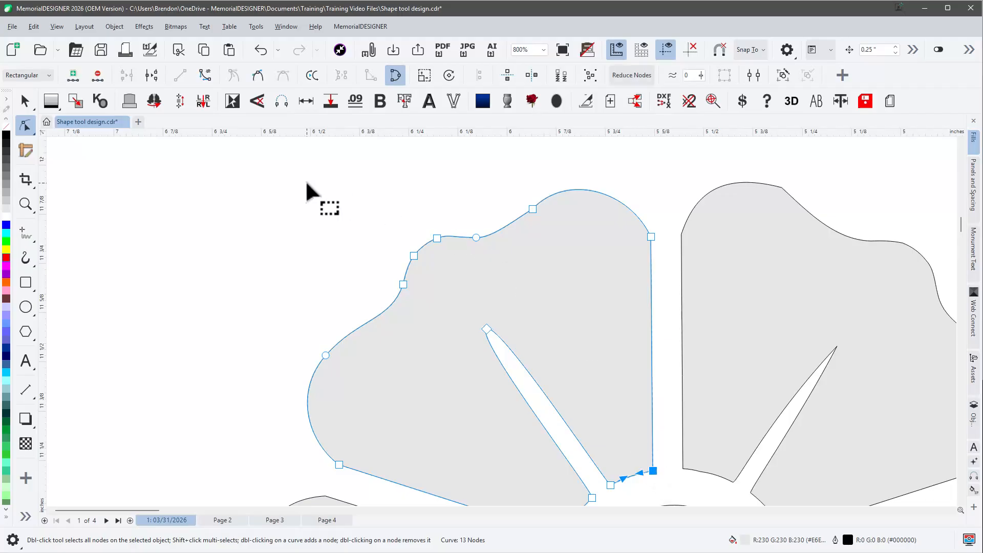
pyautogui.click(75, 76)
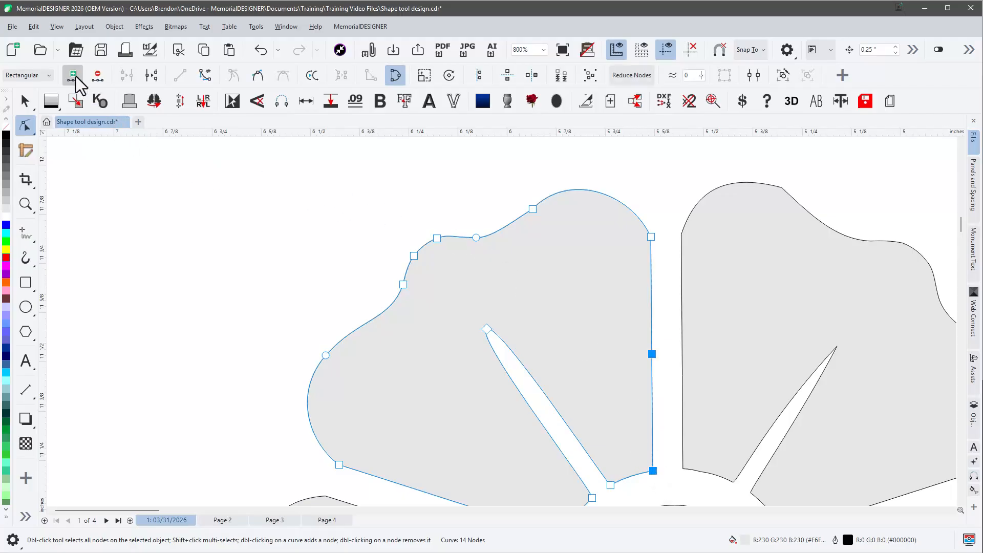
# - Keep adding midpoint nodes between the selected nodes to subdivide the petal's straight inner edge evenly along its full length
pyautogui.click(76, 76)
pyautogui.click(76, 76)
pyautogui.click(76, 76)
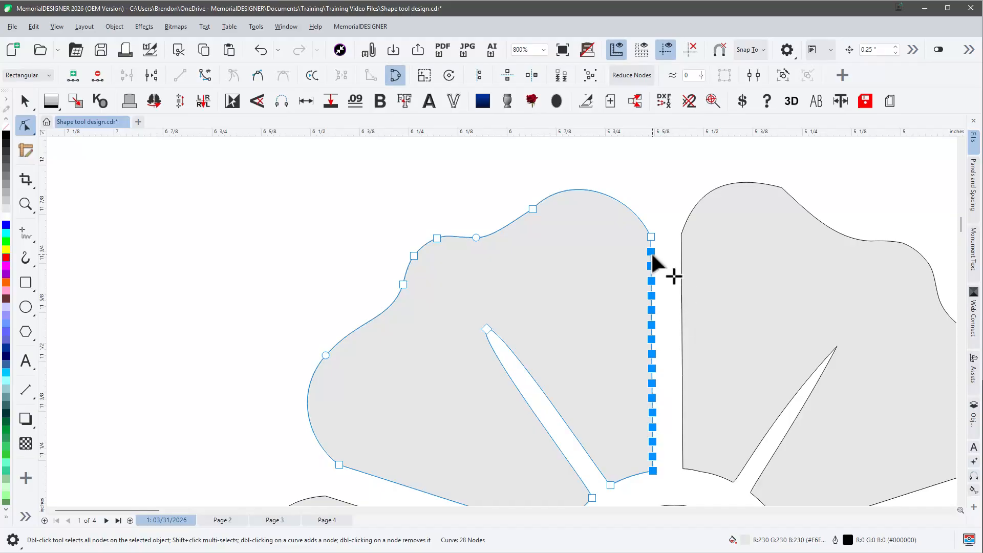
# - Undo all node additions along the petal's straight inner edge, including its first midpoint node
pyautogui.hotkey('ctrl', 'z')
pyautogui.hotkey('ctrl', 'z')
pyautogui.hotkey('ctrl', 'z')
pyautogui.hotkey('ctrl', 'z')
pyautogui.hotkey('ctrl', 'z')
pyautogui.hotkey('ctrl', 'z')
pyautogui.hotkey('ctrl', 'z')
pyautogui.hotkey('ctrl', 'z')
pyautogui.hotkey('ctrl', 'z')
pyautogui.hotkey('ctrl', 'z')
pyautogui.hotkey('ctrl', 'z')
pyautogui.hotkey('ctrl', 'z')
pyautogui.hotkey('ctrl', 'z')
pyautogui.hotkey('ctrl', 'z')
pyautogui.hotkey('ctrl', 'z')
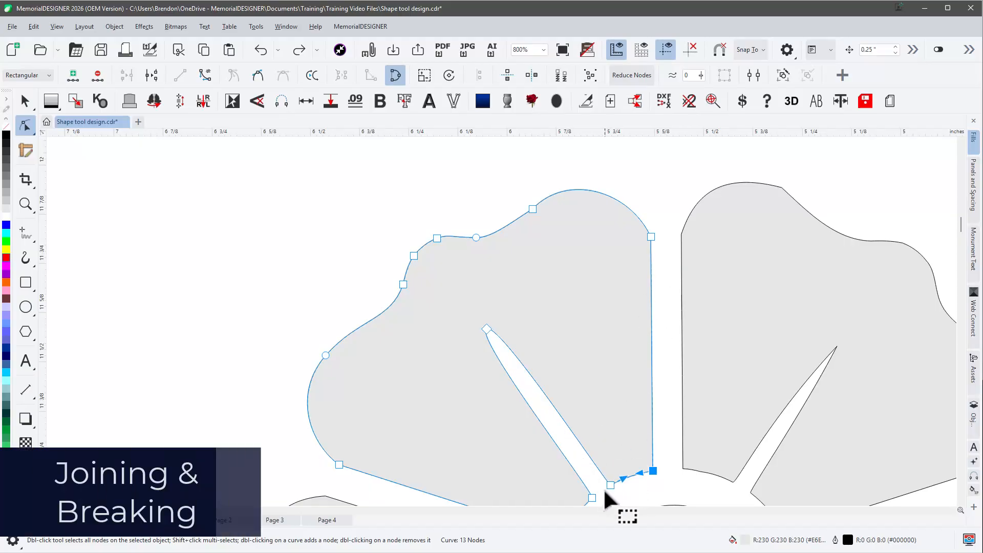
# - Break the petal's path apart at the left node of the slit's open end and pull the slit's loose end upward
pyautogui.scroll(1, 599, 492)
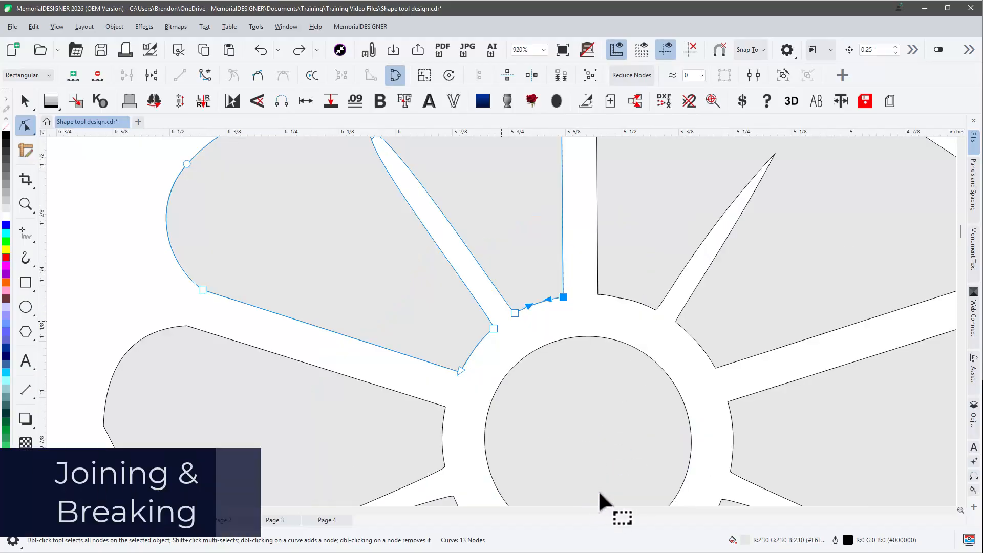
pyautogui.scroll(2, 500, 320)
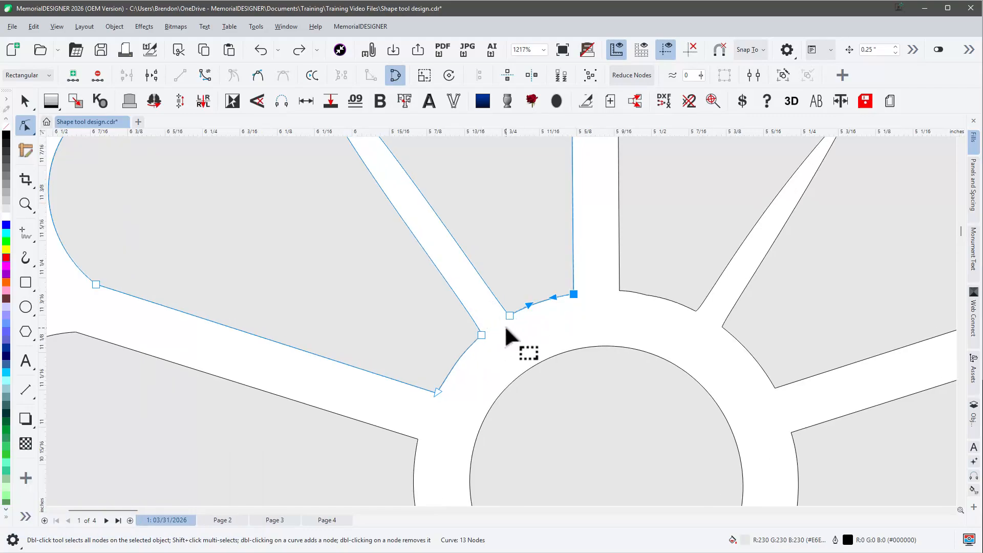
pyautogui.scroll(-1, 507, 325)
pyautogui.scroll(-1, 492, 327)
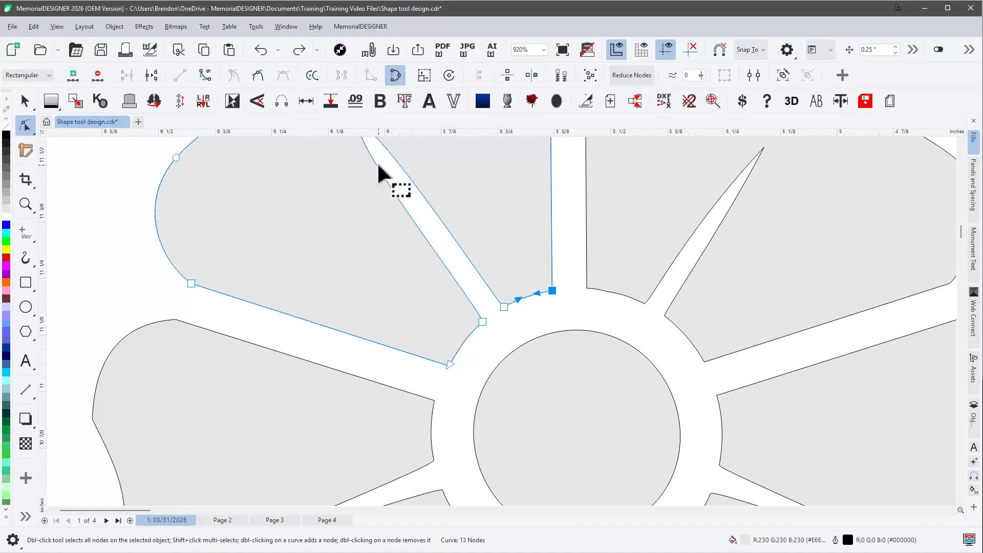
pyautogui.scroll(2, 503, 330)
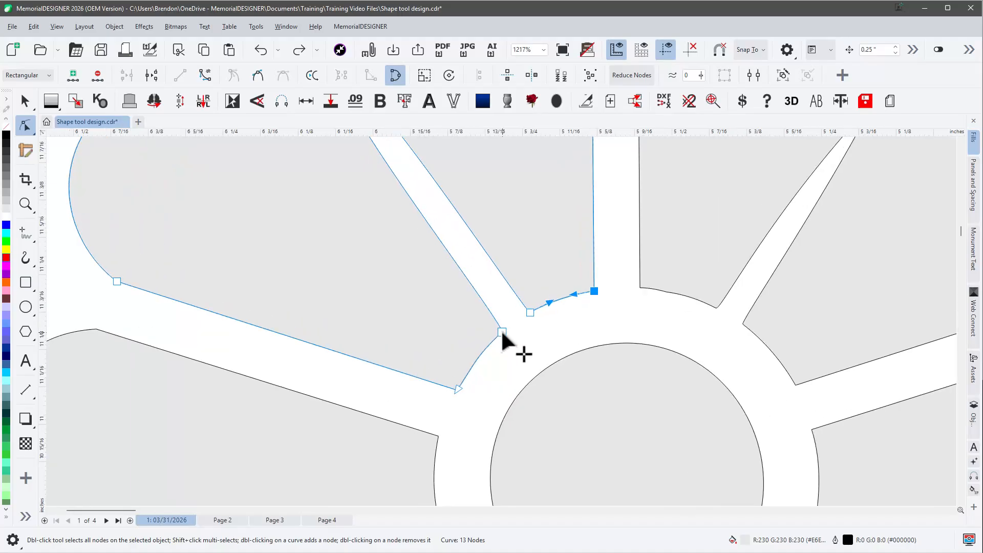
pyautogui.click(502, 331)
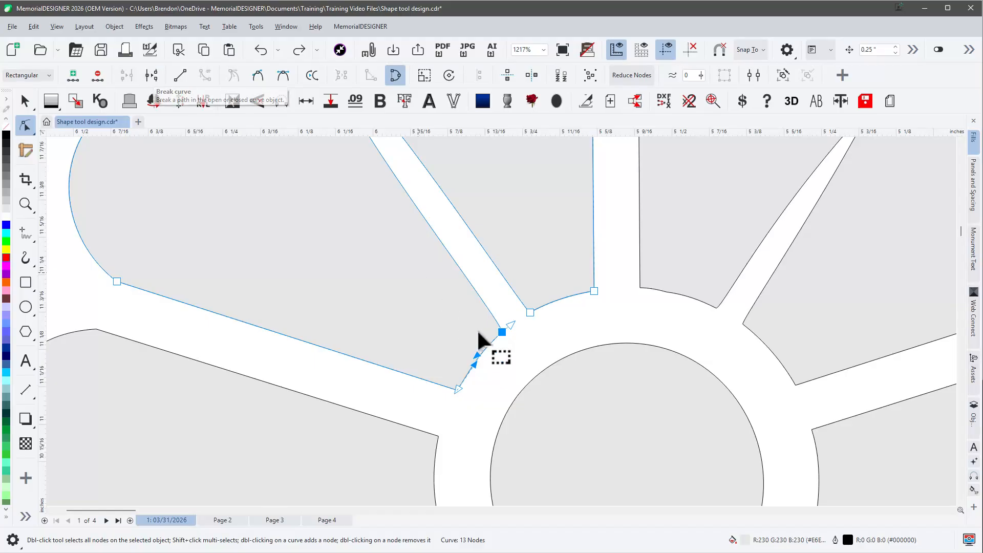
pyautogui.rightClick(502, 329)
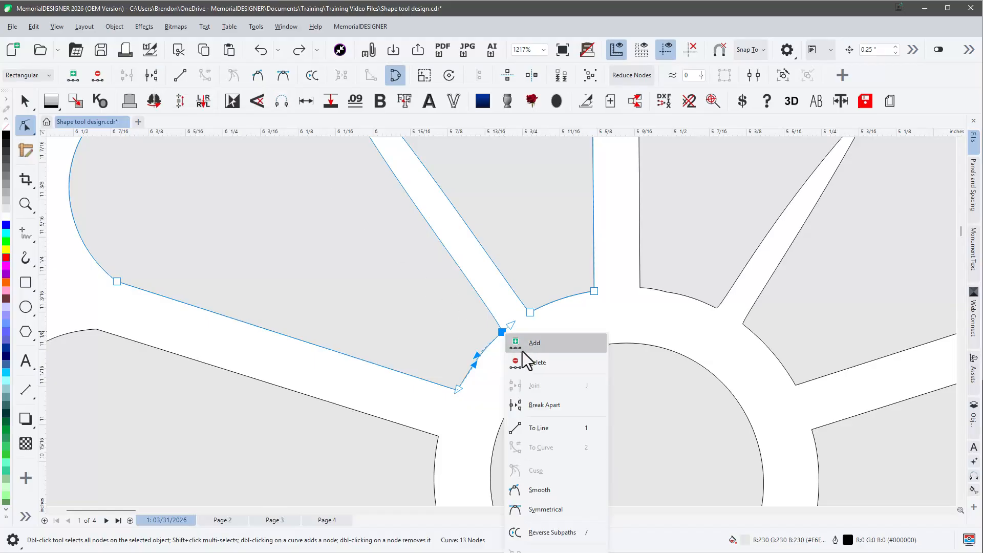
pyautogui.click(541, 405)
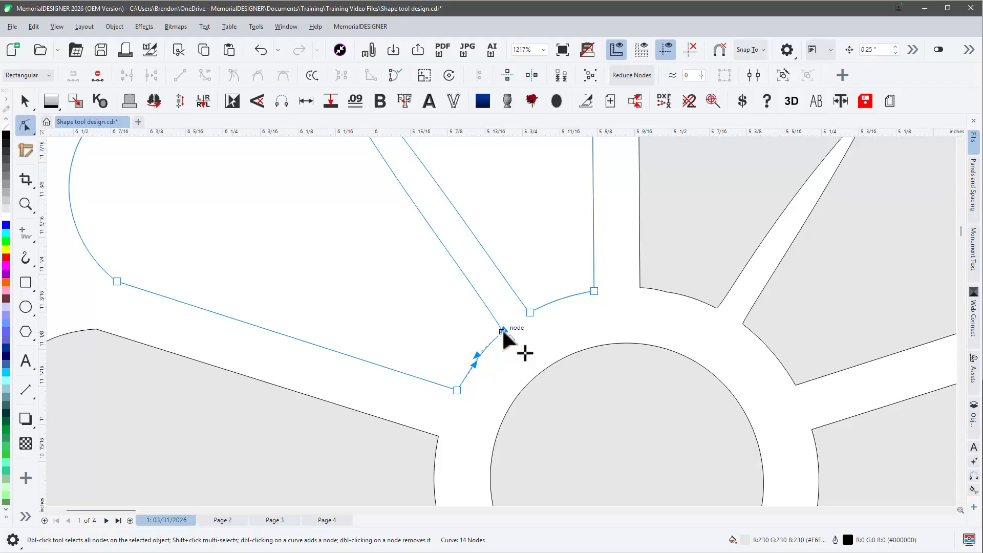
pyautogui.moveTo(500, 327); pyautogui.dragTo(487, 308)
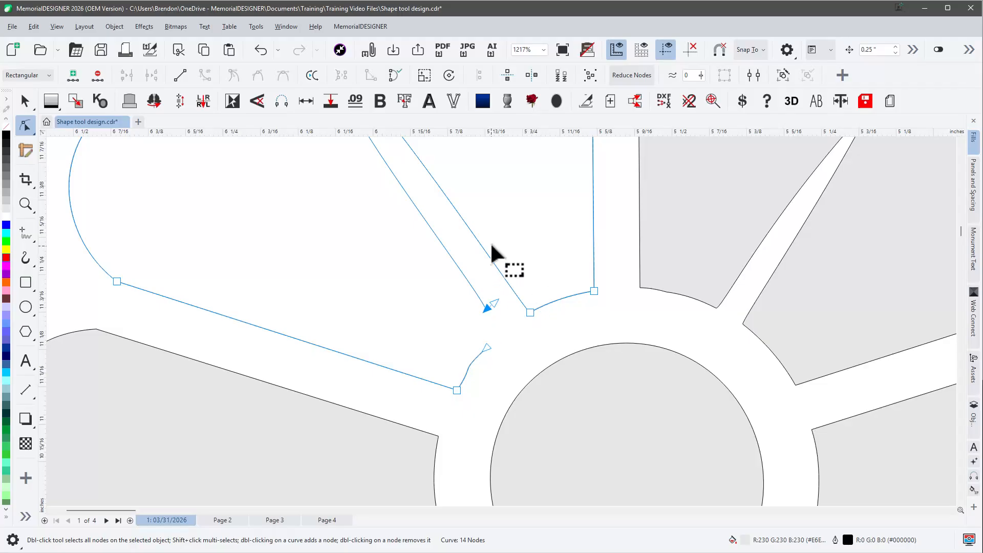
# - Break the path apart at the right node of the slit's open end and move the loose ends away from each other
pyautogui.rightClick(530, 311)
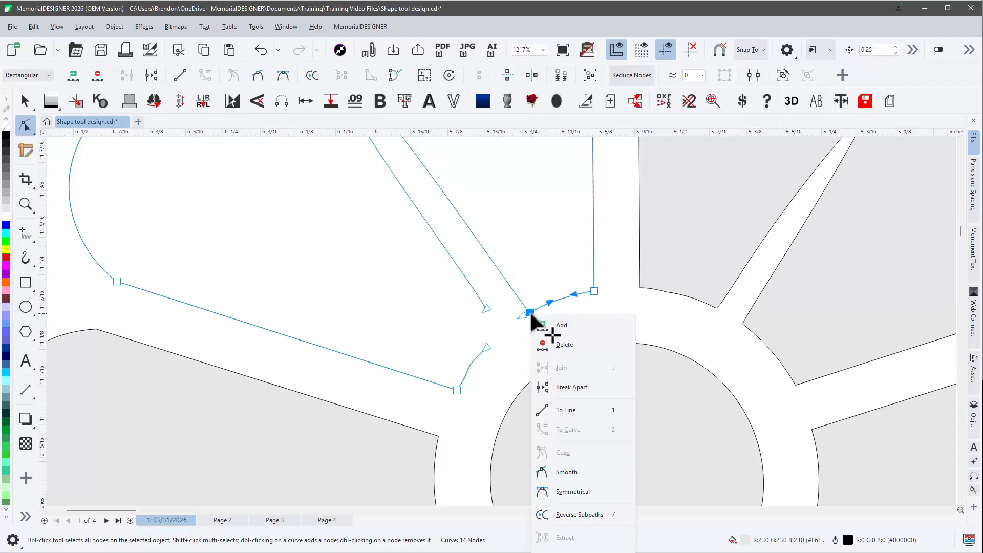
pyautogui.click(573, 386)
pyautogui.moveTo(530, 311)
pyautogui.mouseDown()
pyautogui.moveTo(518, 294)
pyautogui.moveTo(536, 303)
pyautogui.mouseUp()
pyautogui.click(529, 338)
pyautogui.click(489, 345)
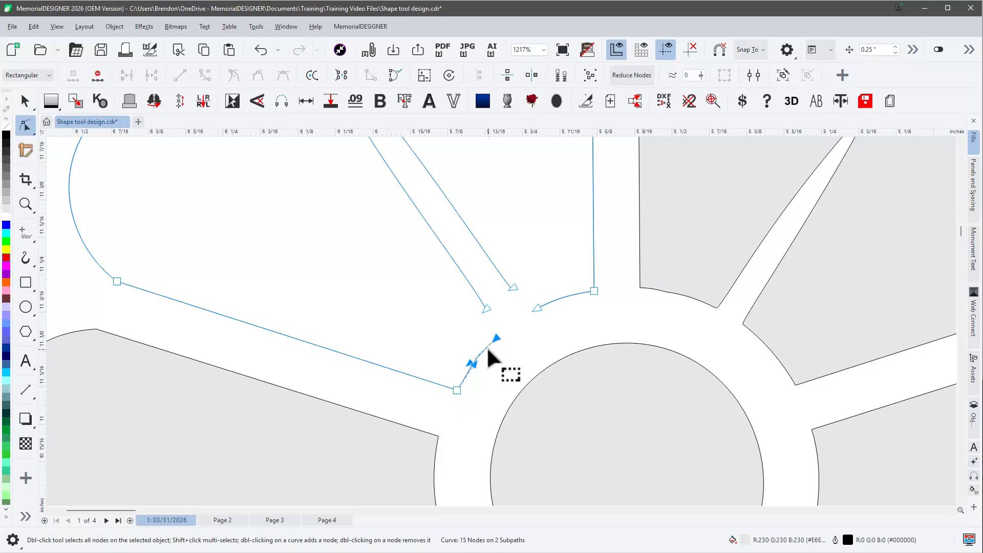
pyautogui.click(518, 318)
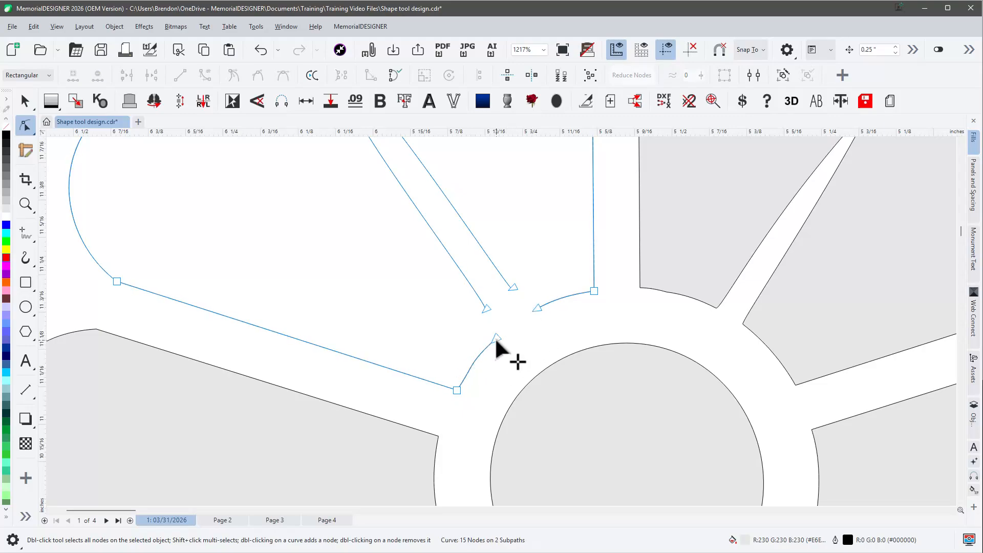
# - Join the petal's inner arc by moving its left end node onto the right one, and compare wireframe with the filled view
pyautogui.moveTo(496, 338); pyautogui.dragTo(536, 309)
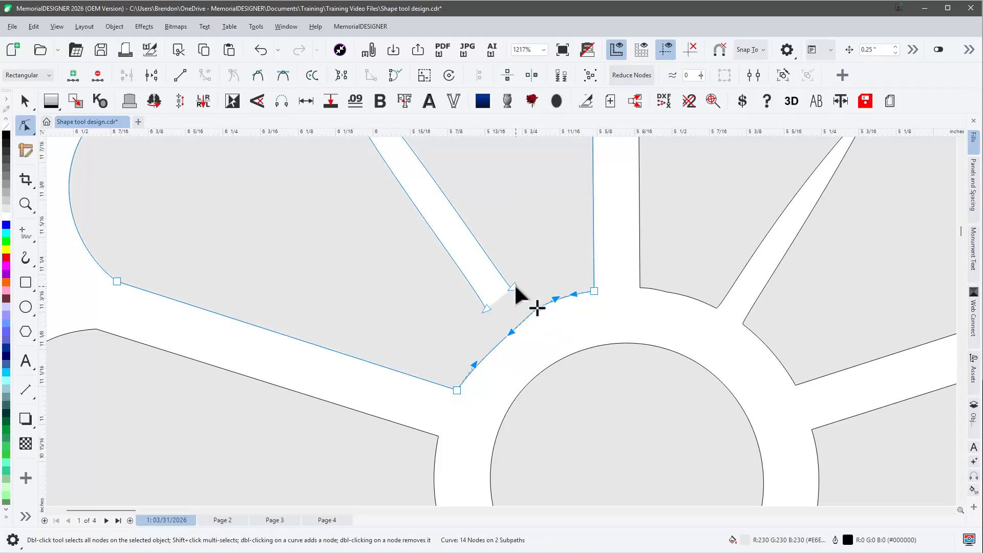
pyautogui.hotkey('shift', 'F9')
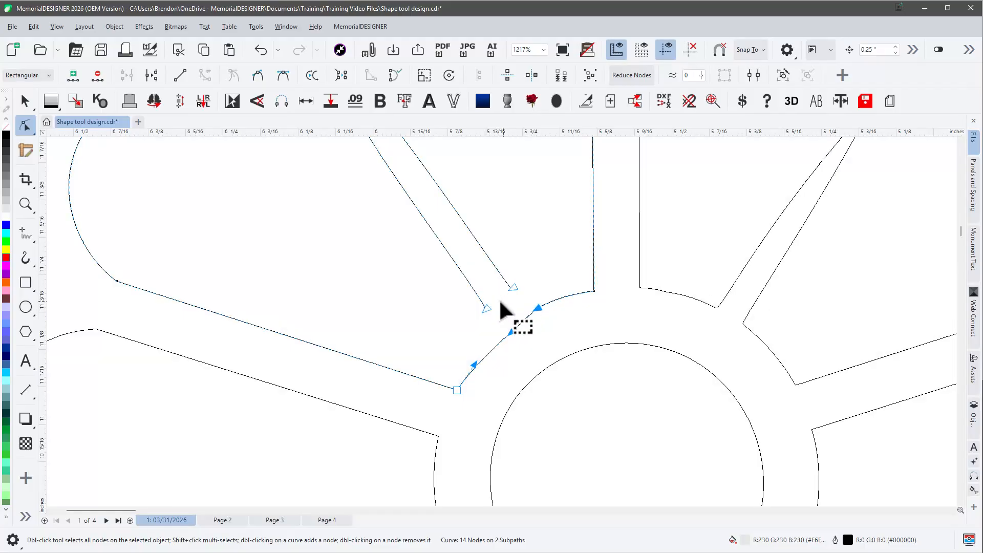
pyautogui.hotkey('shift', 'F9')
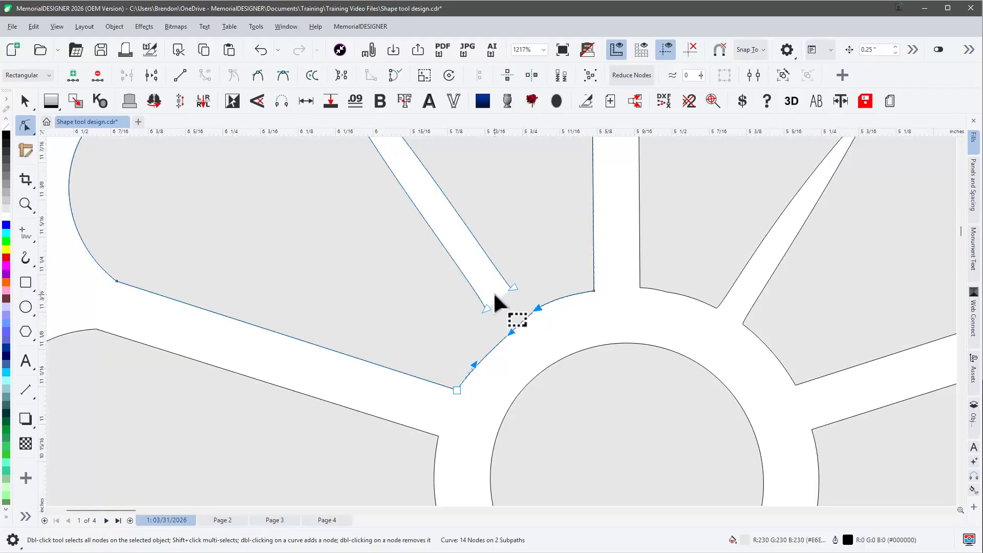
pyautogui.hotkey('shift', 'F9')
pyautogui.hotkey('shift', 'F9')
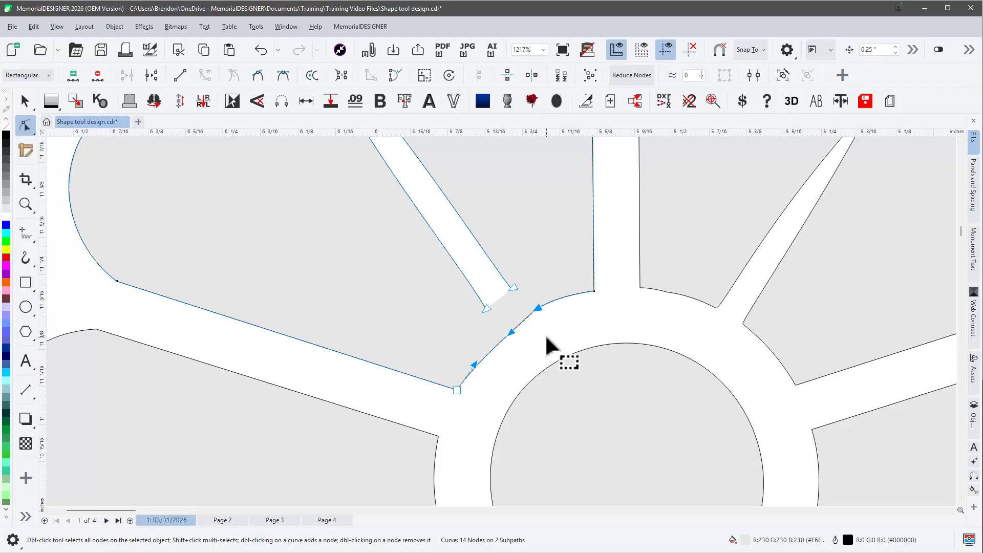
# - Undo the end-to-end join of the inner arc and clear the node selection
pyautogui.hotkey('ctrl', 'z')
pyautogui.hotkey('ctrl', 'z')
pyautogui.click(538, 335)
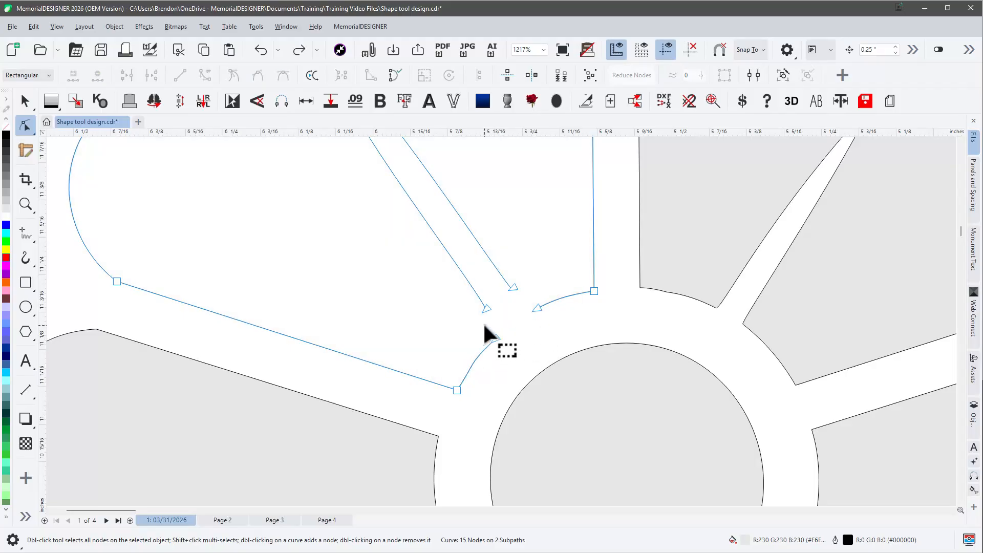
# - Select both end nodes of the inner arc, merge them with the Join command, and undo the merge
pyautogui.click(495, 337)
pyautogui.keyDown('shift'); pyautogui.click(536, 309); pyautogui.keyUp('shift')
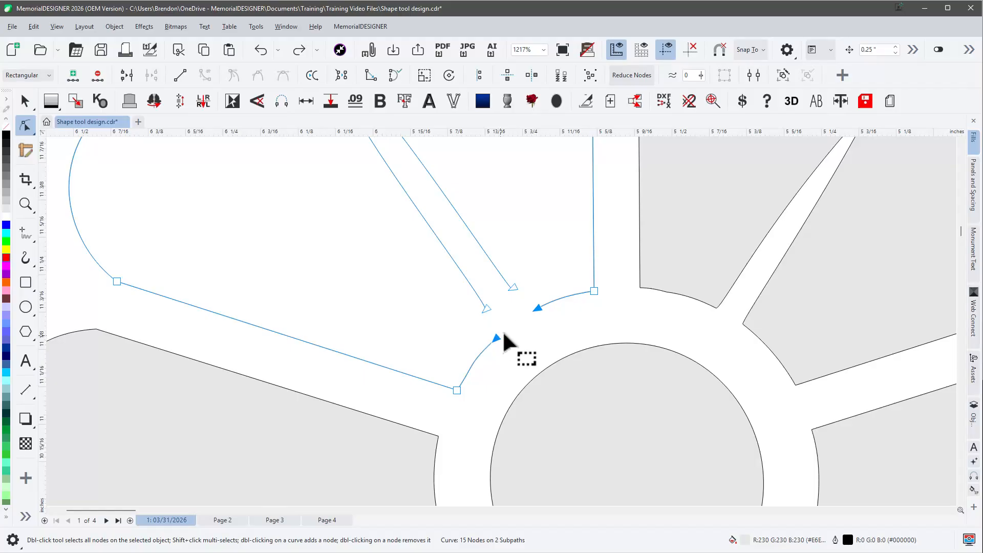
pyautogui.press('j')
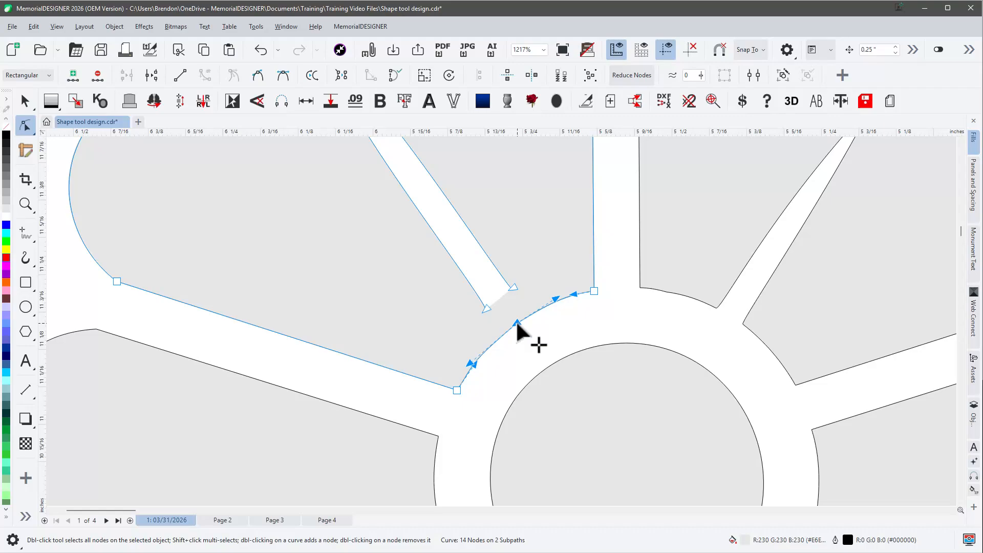
pyautogui.hotkey('ctrl', 'z')
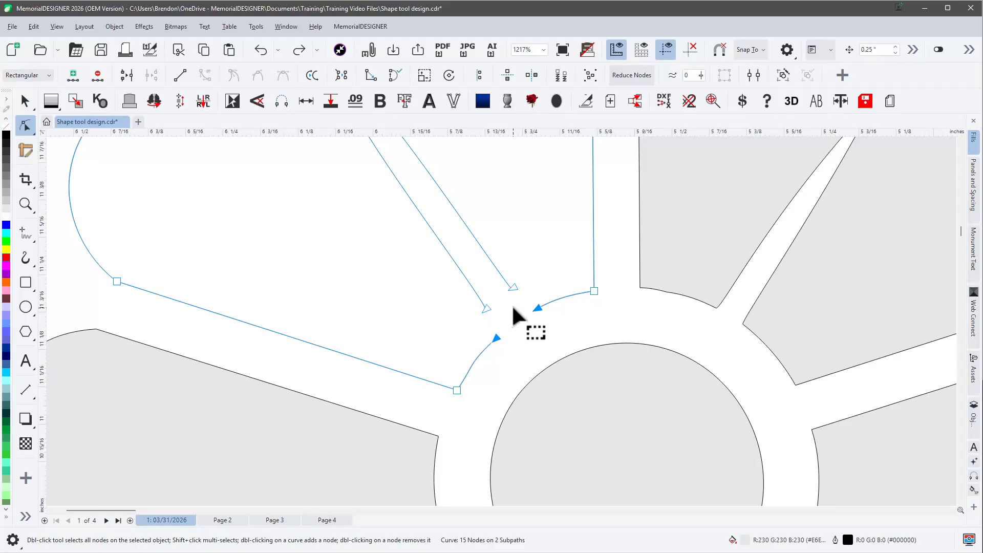
# - Bridge the petal's open ends with straight segments using Close Curve, and reopen them
pyautogui.click(390, 78)
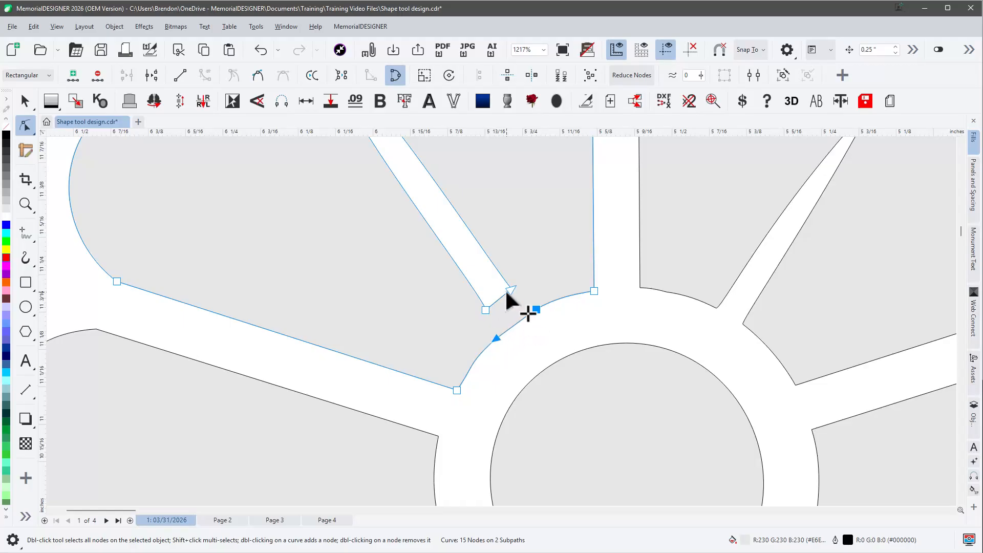
pyautogui.click(394, 75)
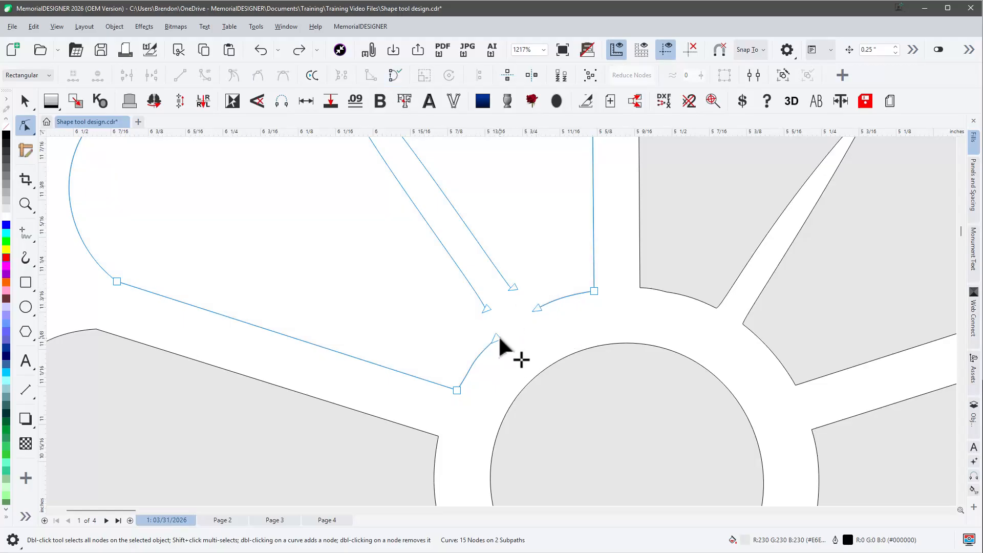
# - Join the inner arc's two end nodes into one and delete the joined node to leave a single smooth arc
pyautogui.click(497, 339)
pyautogui.keyDown('shift'); pyautogui.click(536, 307); pyautogui.keyUp('shift')
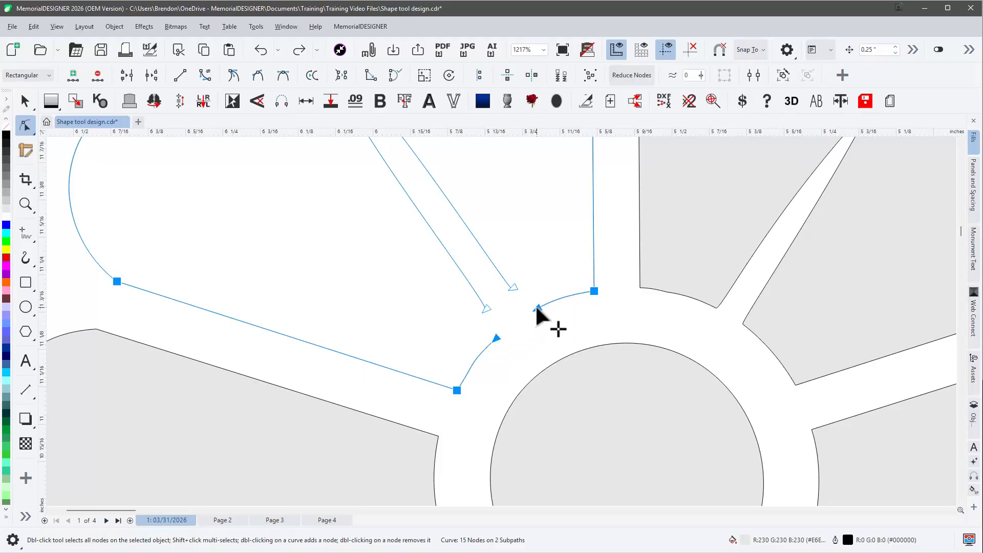
pyautogui.click(535, 304)
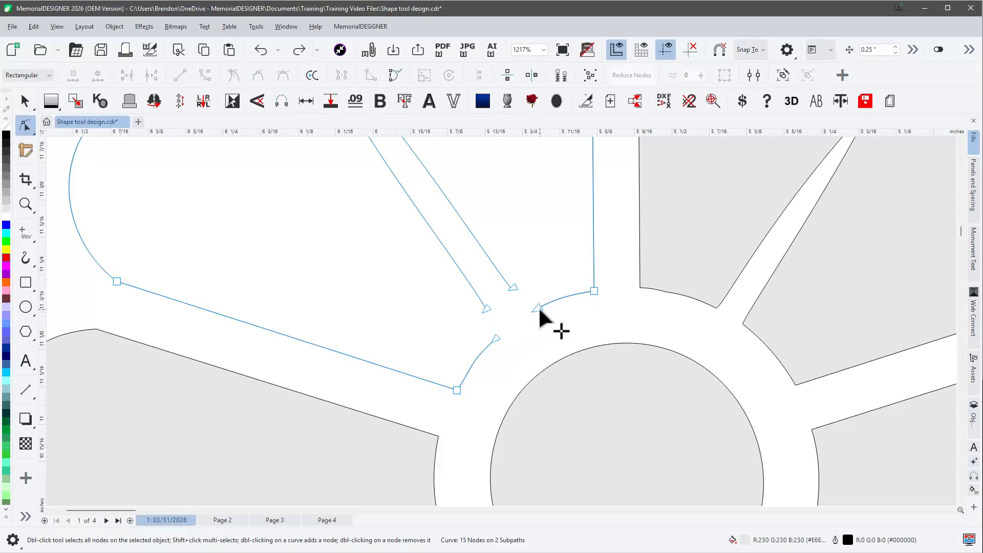
pyautogui.keyDown('shift'); pyautogui.click(493, 336); pyautogui.keyUp('shift')
pyautogui.press('j')
pyautogui.click(529, 338)
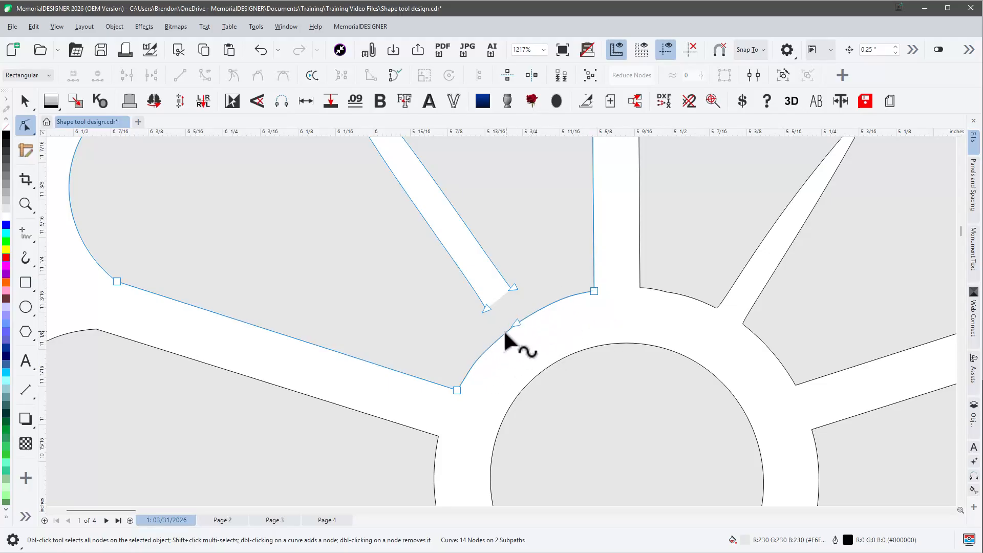
pyautogui.doubleClick(518, 322)
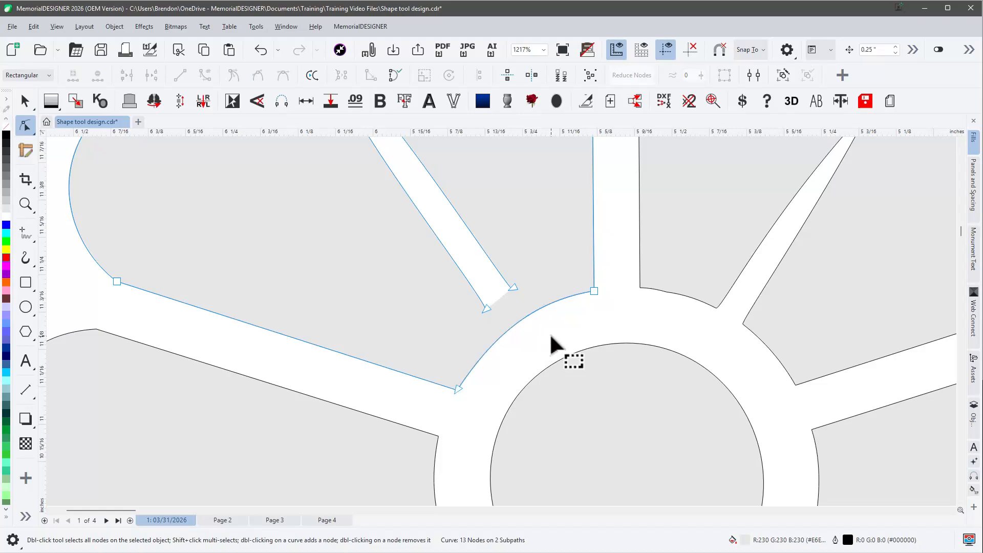
# - Select the petal with the Pick tool to examine its separated slit, and return to the Shape tool
pyautogui.press('space')
pyautogui.click(524, 325)
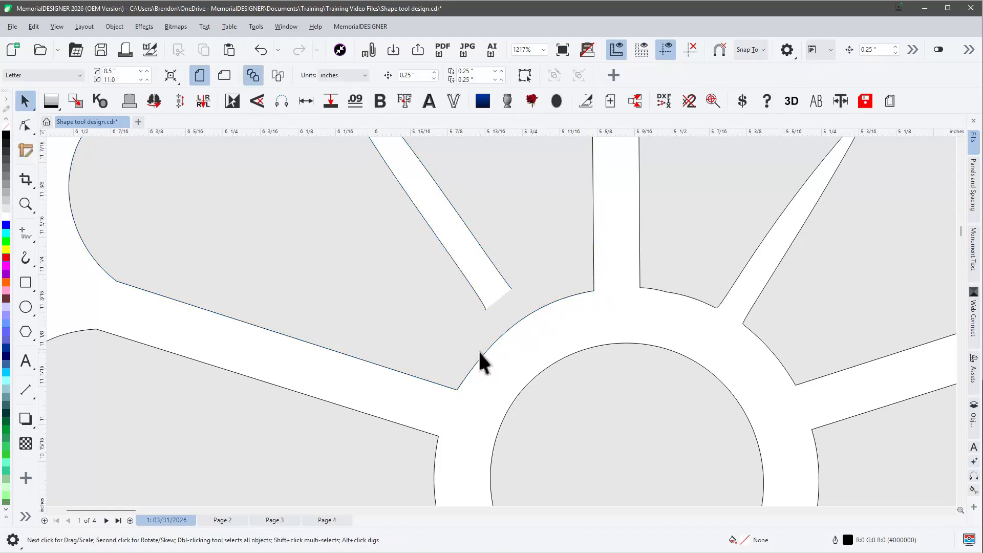
pyautogui.click(544, 303)
pyautogui.scroll(-2, 503, 329)
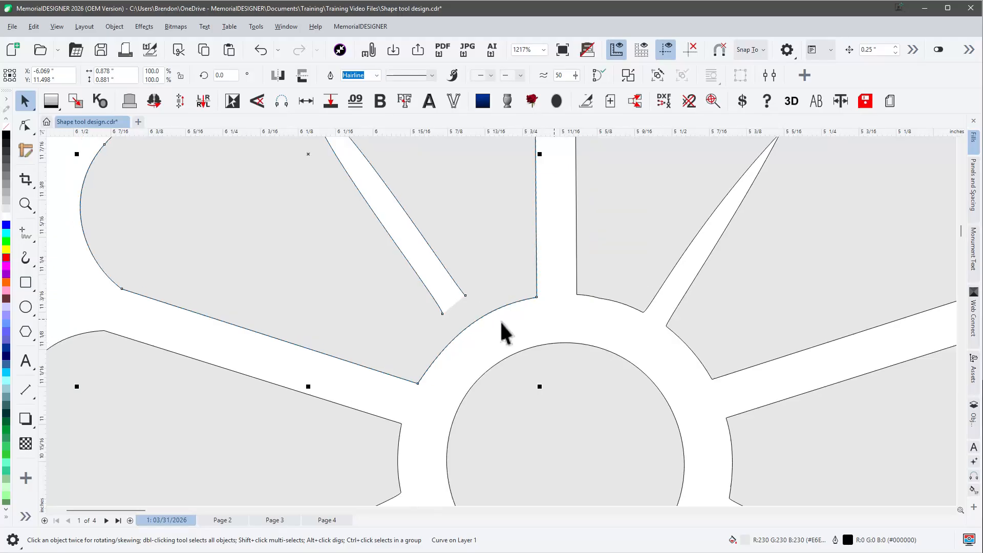
pyautogui.scroll(2, 433, 264)
pyautogui.press('space')
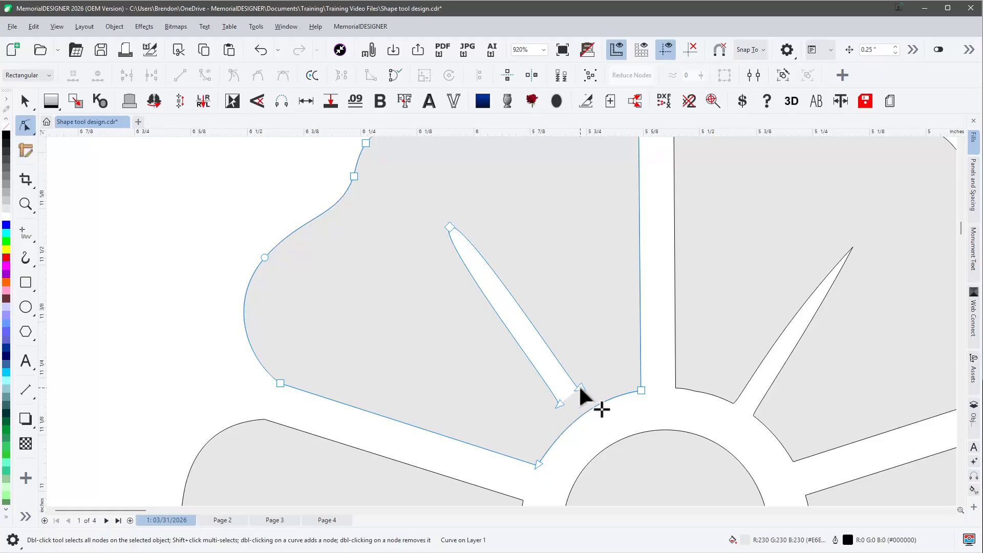
# - Close the slit's open end with a straight segment and shorten the slit by moving its end nodes up into the petal
pyautogui.click(393, 76)
pyautogui.moveTo(584, 371)
pyautogui.mouseDown()
pyautogui.moveTo(562, 402)
pyautogui.moveTo(538, 370)
pyautogui.mouseUp()
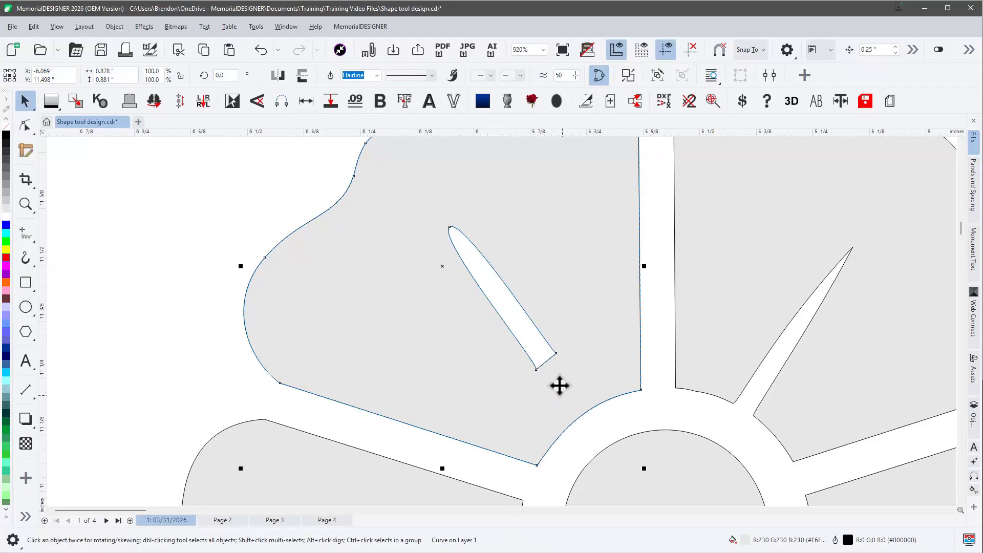
pyautogui.click(615, 433)
pyautogui.click(551, 359)
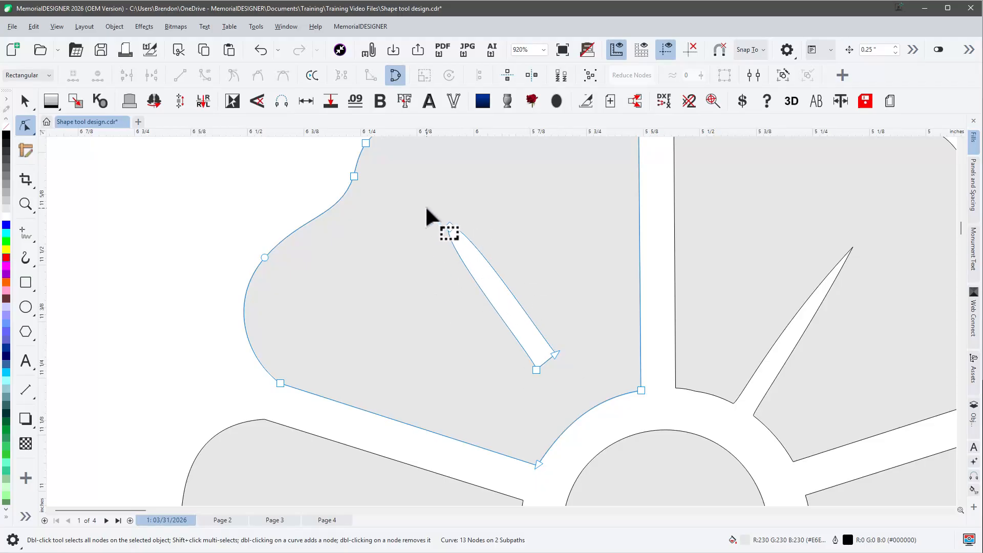
# - Delete all of the slit's nodes together, undo the deletion, and clear the selection
pyautogui.moveTo(428, 210); pyautogui.dragTo(592, 389)
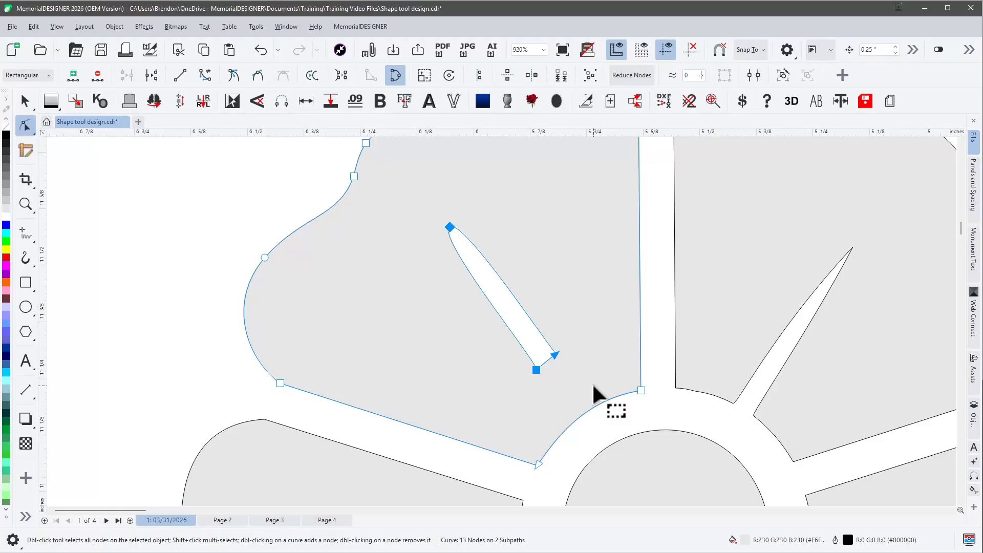
pyautogui.press('Delete')
pyautogui.hotkey('ctrl', 'z')
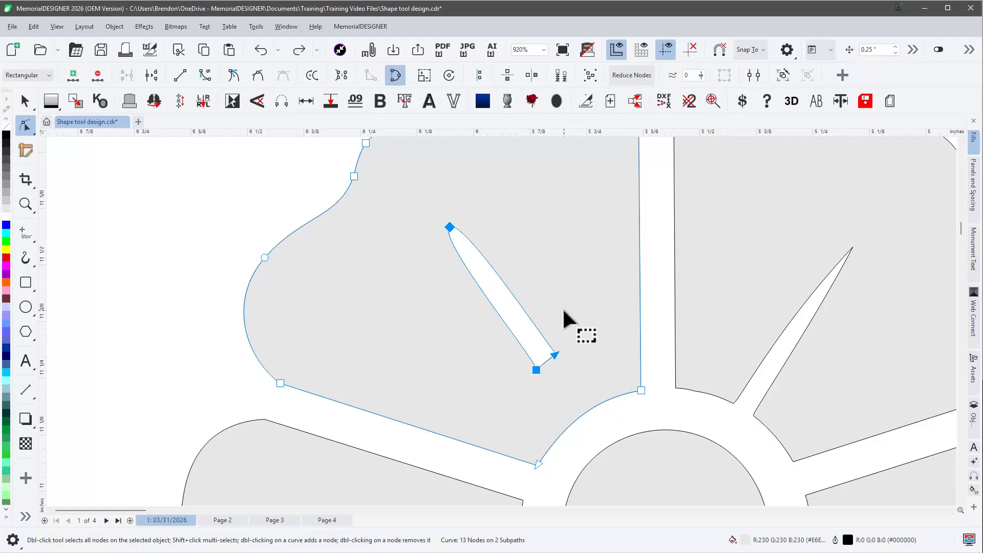
pyautogui.click(563, 322)
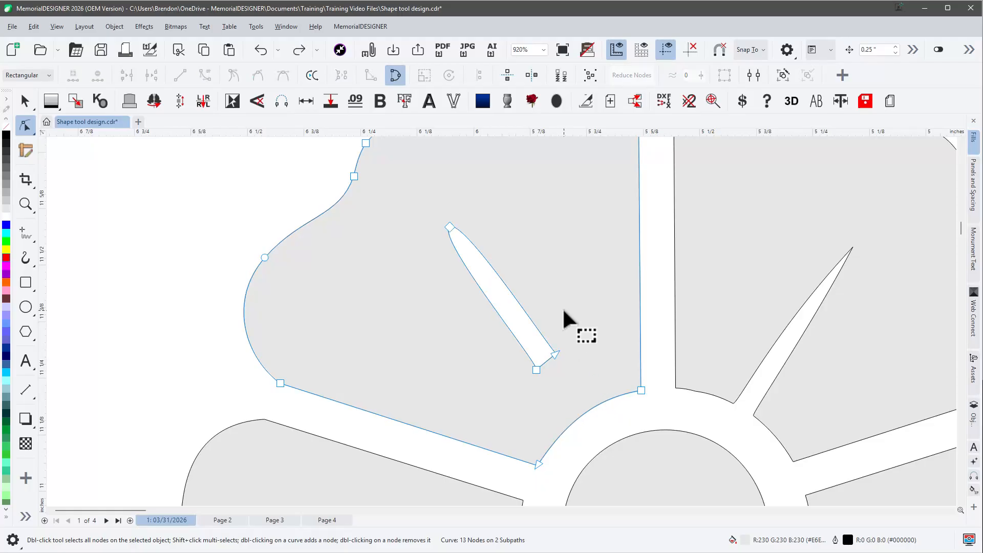
# - Select every node of the petal's slit subpath, delete them at once, and undo the deletion
pyautogui.keyDown('ctrl'); pyautogui.keyDown('shift'); pyautogui.click(557, 357); pyautogui.keyUp('shift'); pyautogui.keyUp('ctrl')
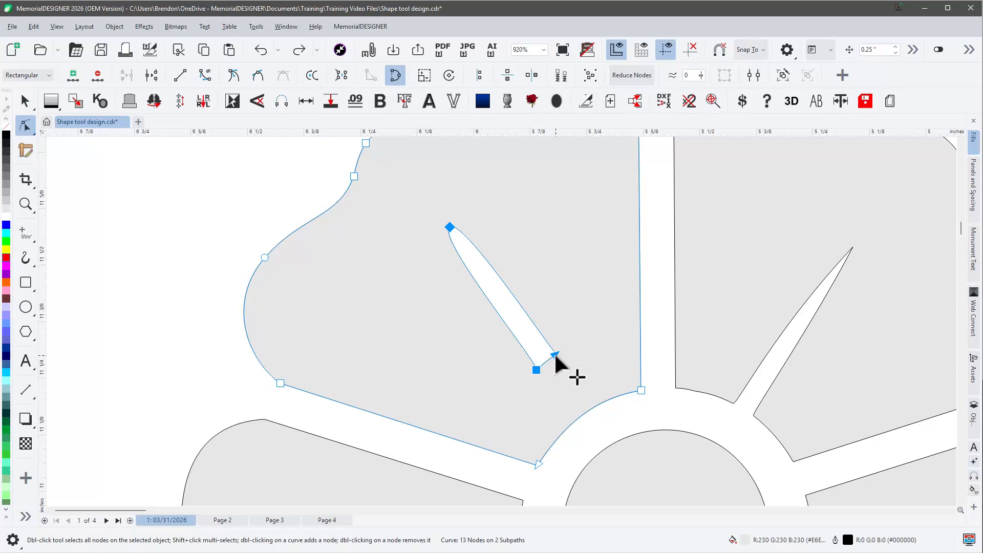
pyautogui.press('Delete')
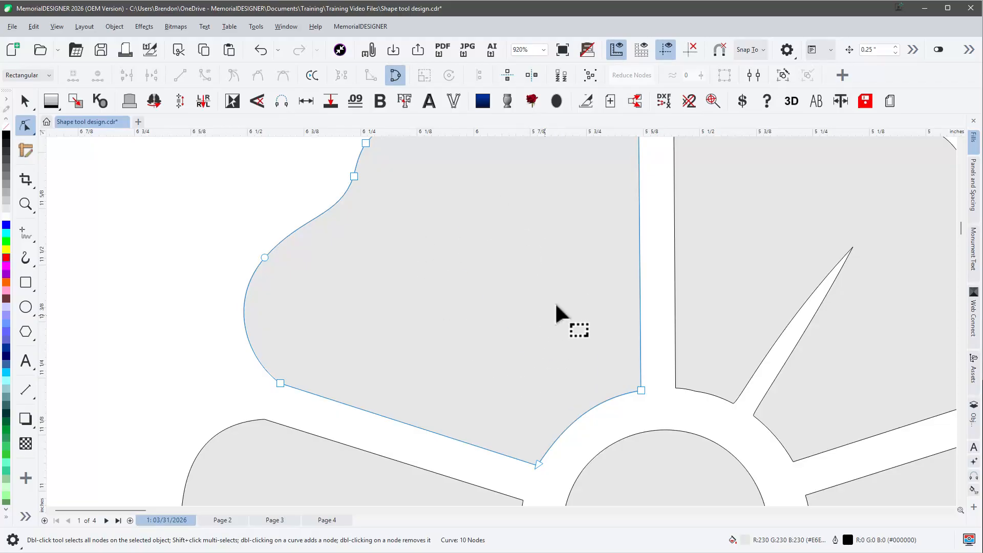
pyautogui.hotkey('ctrl', 'z')
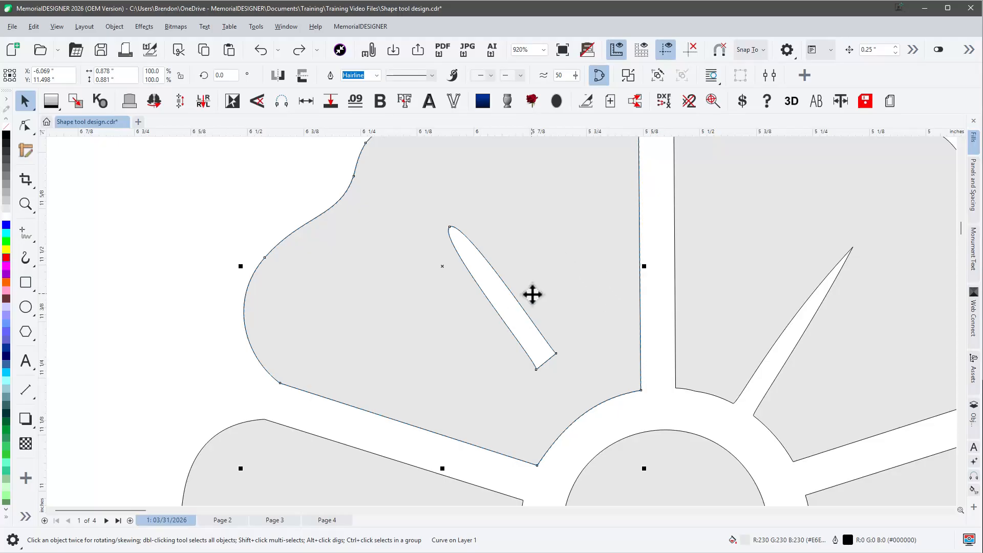
# - Show the drawing in wireframe, break the petal's combined curve apart, and select the slit and the outline individually to check them
pyautogui.hotkey('shift', 'F9')
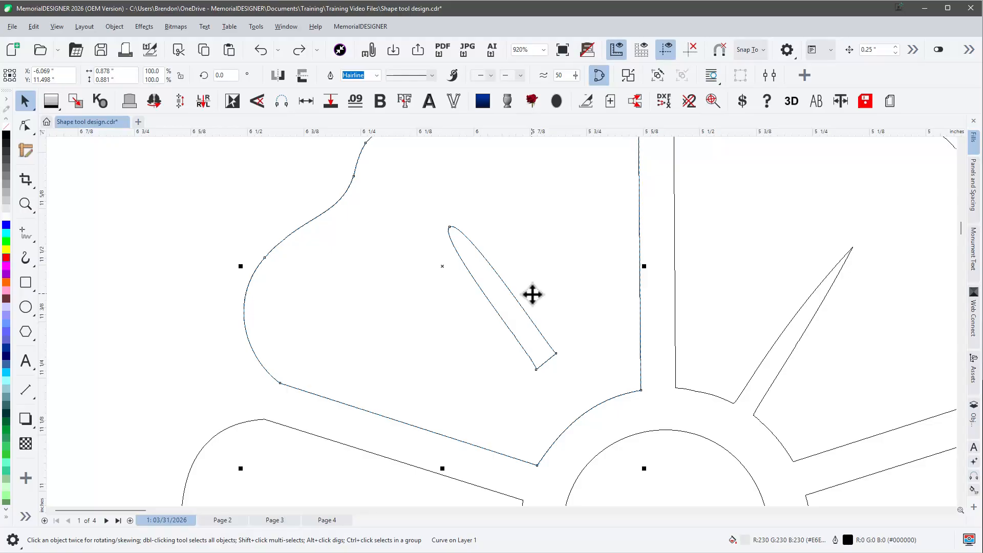
pyautogui.click(528, 301)
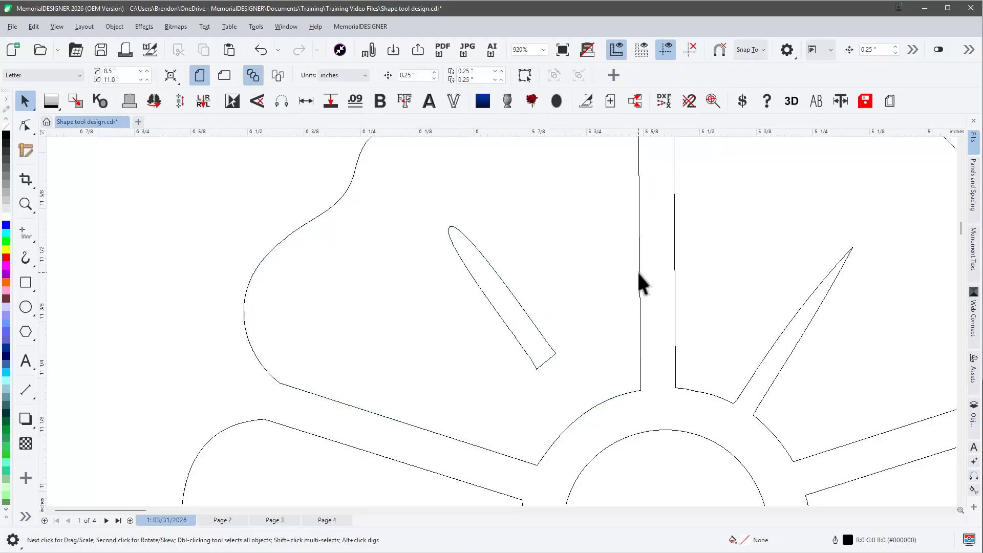
pyautogui.click(541, 339)
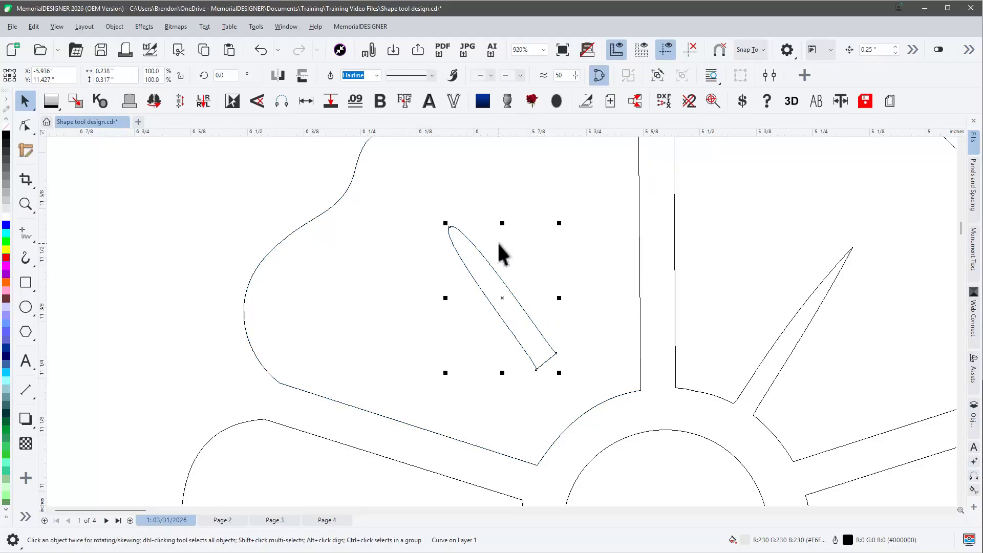
pyautogui.click(638, 249)
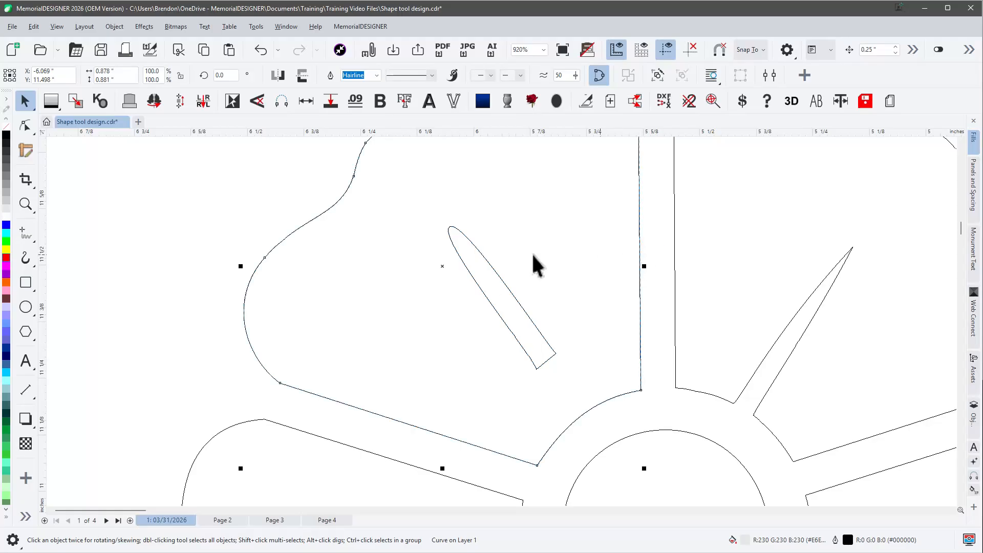
# - Delete the detached slit curve from the petal and restore the filled display
pyautogui.click(490, 264)
pyautogui.press('Delete')
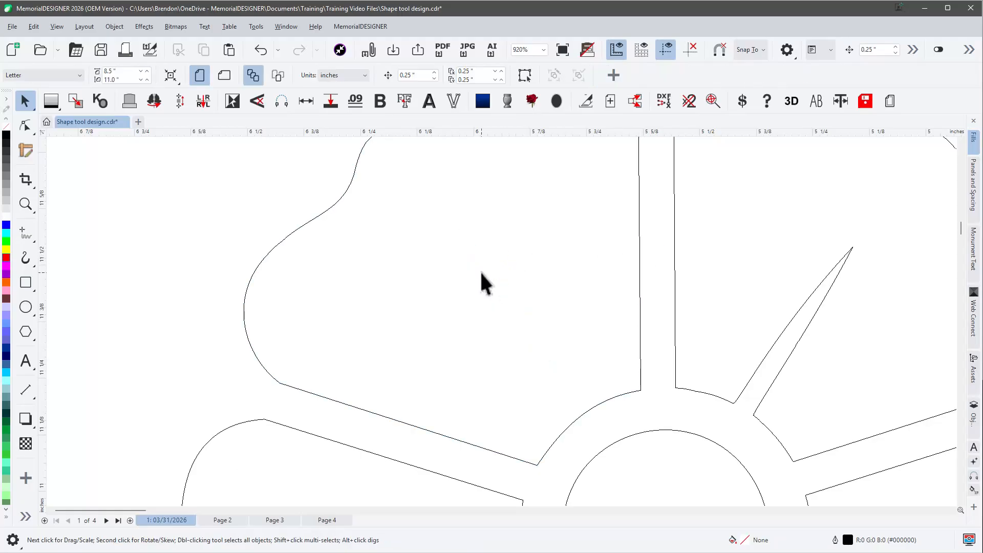
pyautogui.hotkey('shift', 'F9')
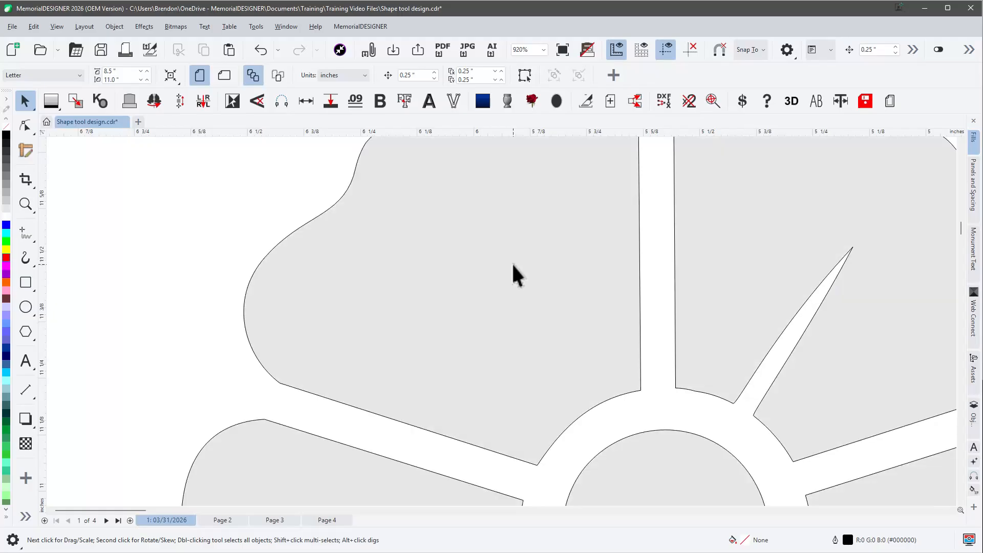
# - Add a vertical guideline at the slitless upper petal's straight edge to compare it, and move the guideline just outside to about X -5.616 in
pyautogui.scroll(-1, 557, 286)
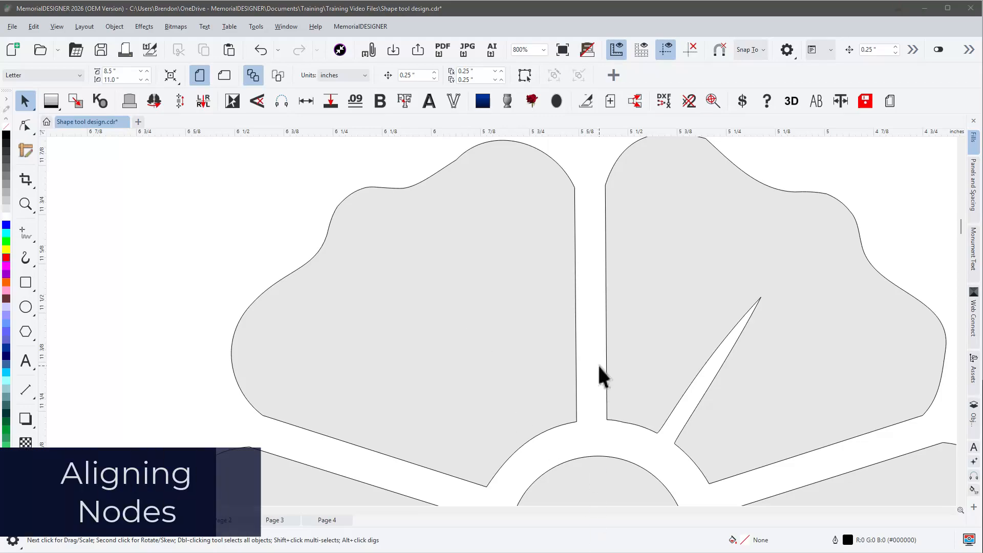
pyautogui.click(579, 420)
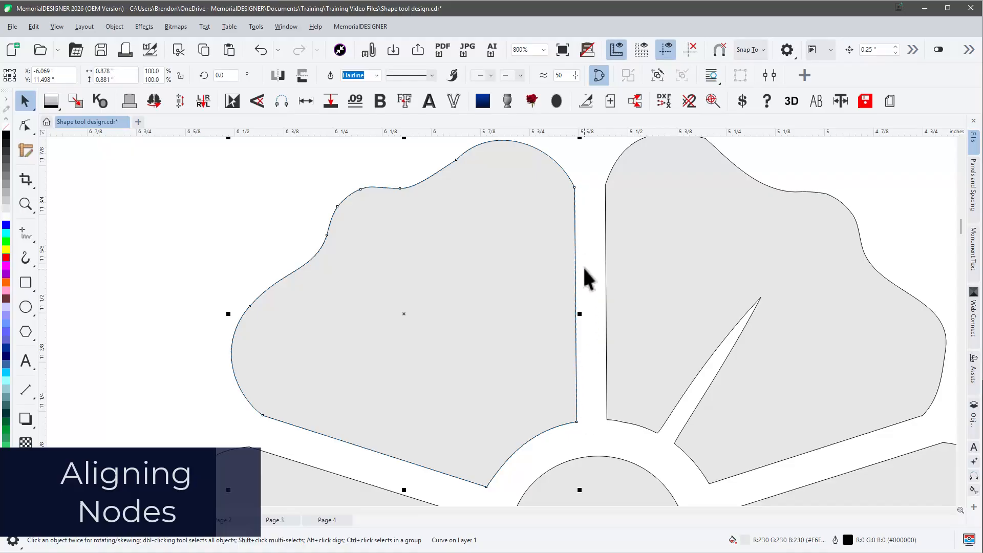
pyautogui.click(62, 225)
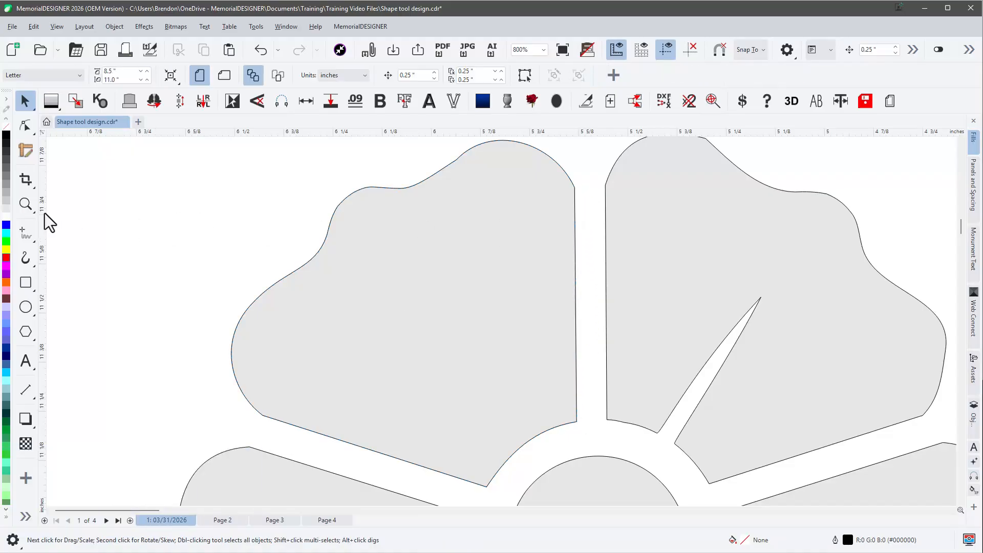
pyautogui.moveTo(43, 219); pyautogui.dragTo(573, 186)
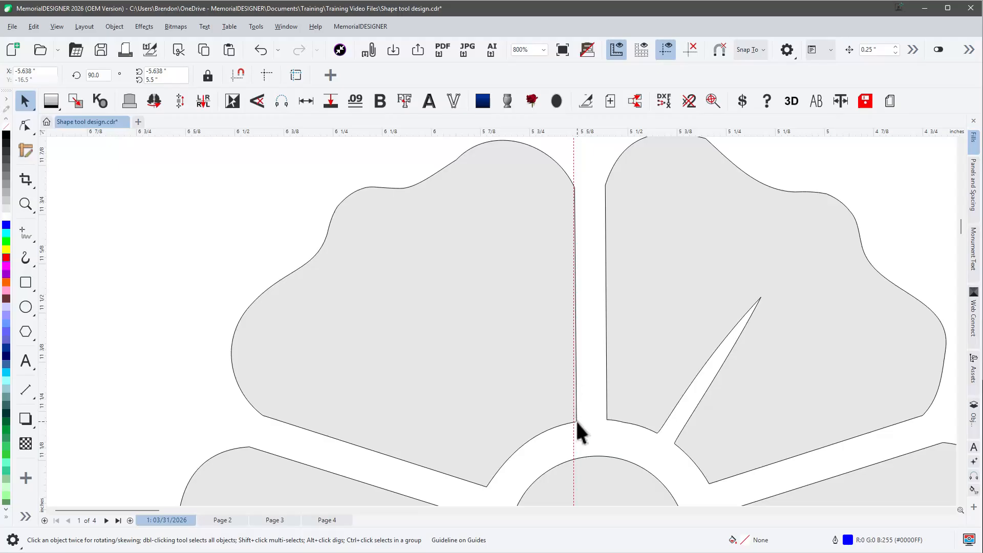
pyautogui.click(570, 403)
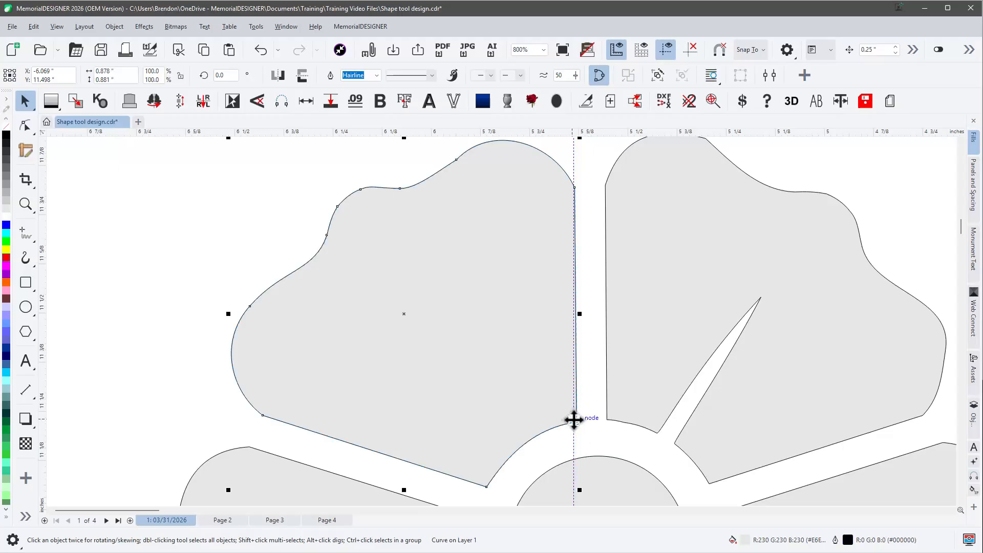
pyautogui.click(576, 173)
pyautogui.moveTo(575, 161); pyautogui.dragTo(584, 165)
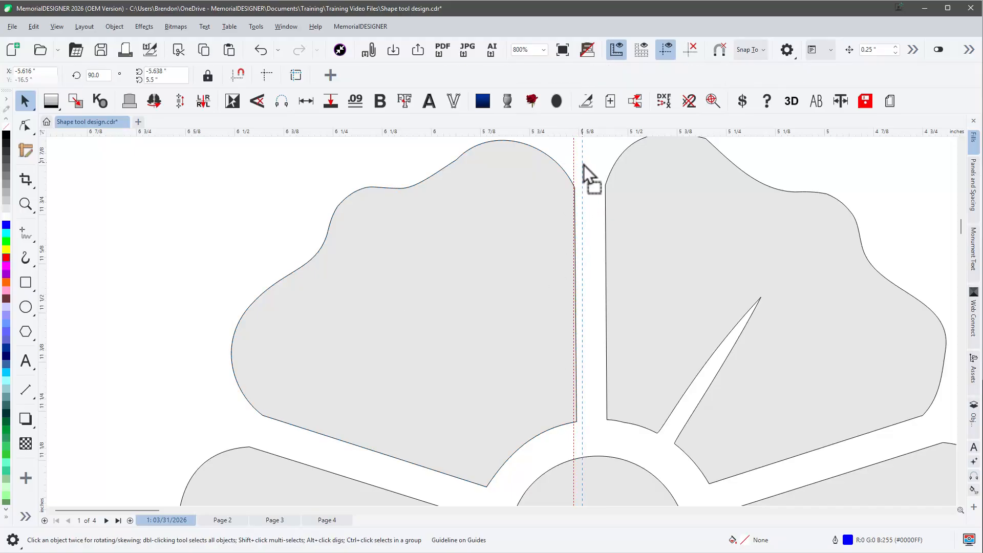
# - Select the two end nodes of the petal's near-vertical edge with the Shape tool and align them vertically
pyautogui.press('F10')
pyautogui.click(573, 195)
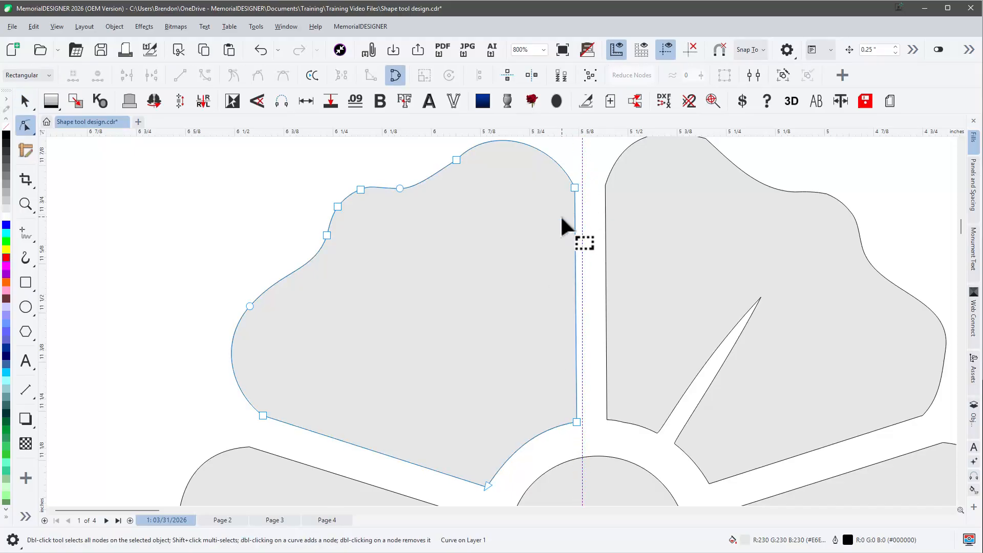
pyautogui.click(574, 188)
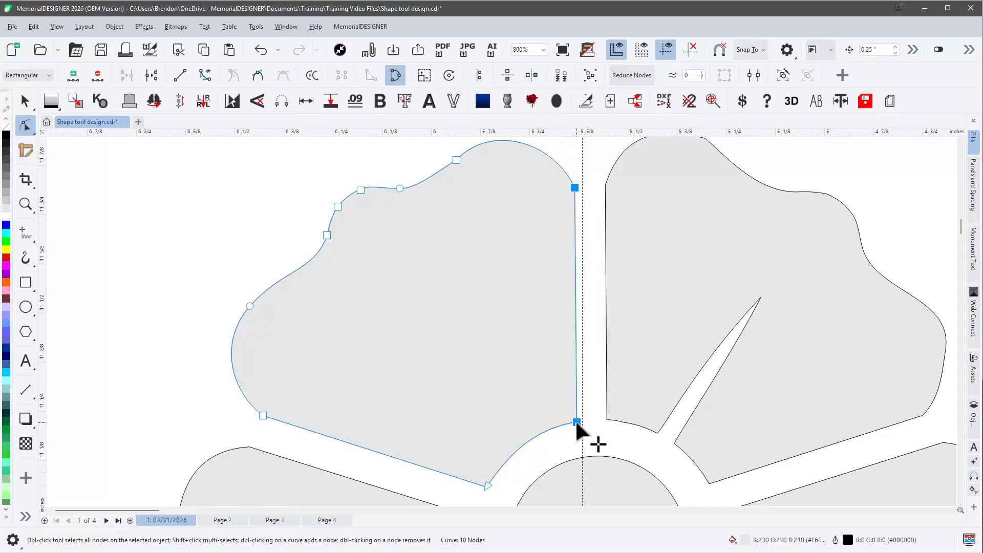
pyautogui.click(479, 76)
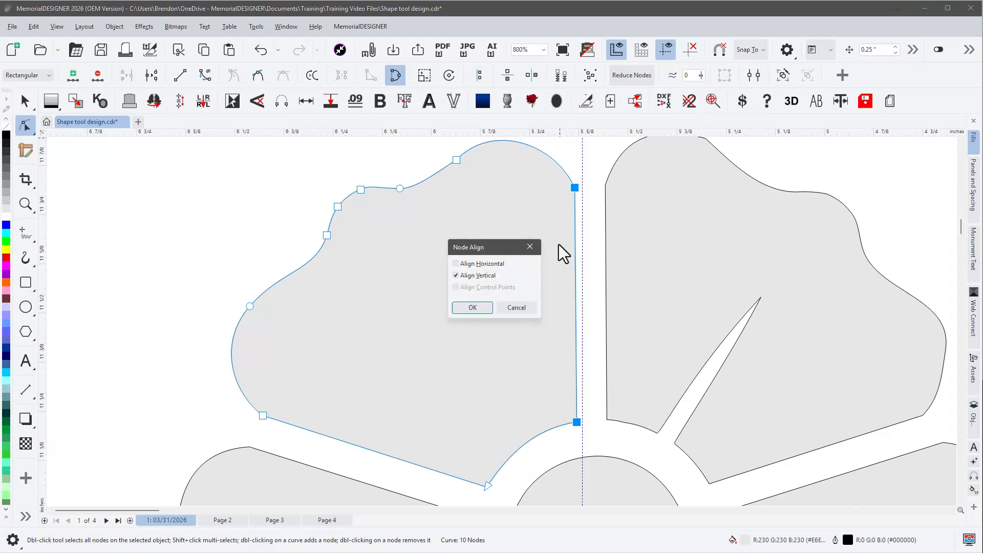
pyautogui.click(474, 307)
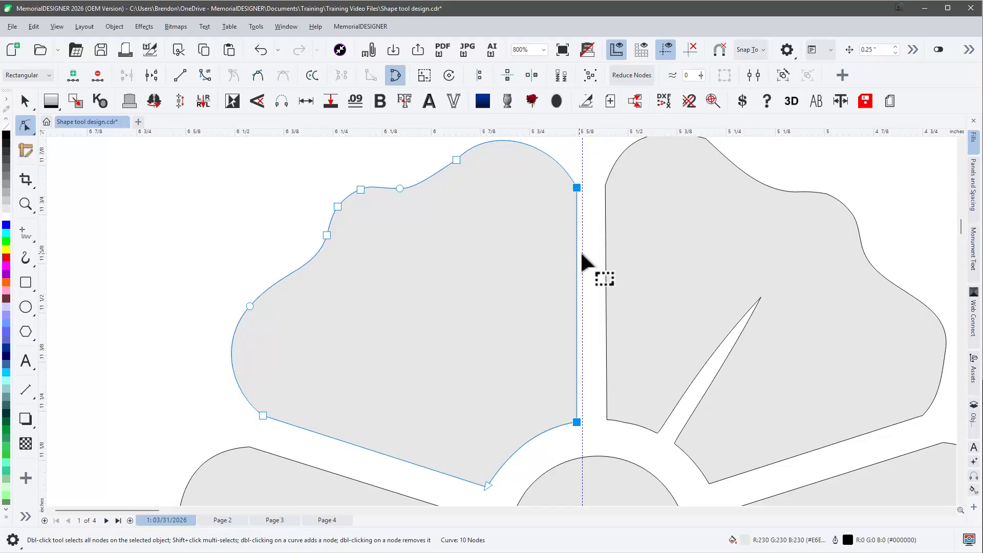
# - Move the guideline to about X -5.63 in against the petal's aligned edge to check it, and return to the Shape tool with nothing selected
pyautogui.press('space')
pyautogui.moveTo(583, 428); pyautogui.dragTo(576, 420)
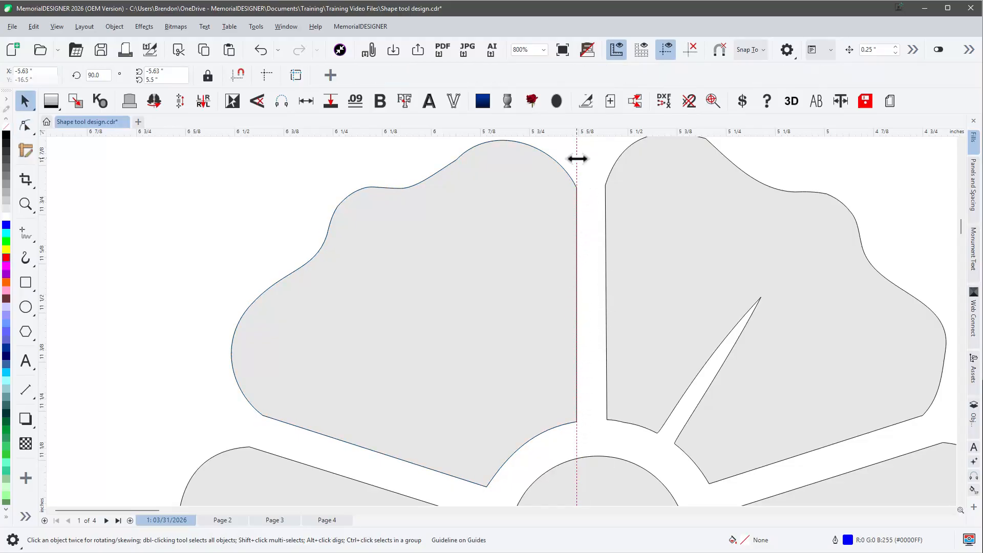
pyautogui.press('space')
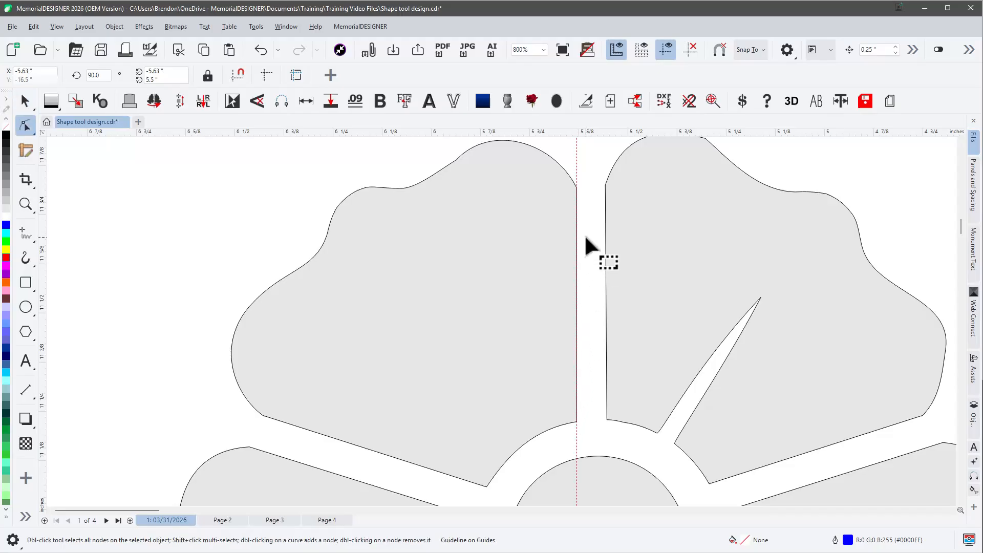
pyautogui.click(556, 209)
pyautogui.press('space')
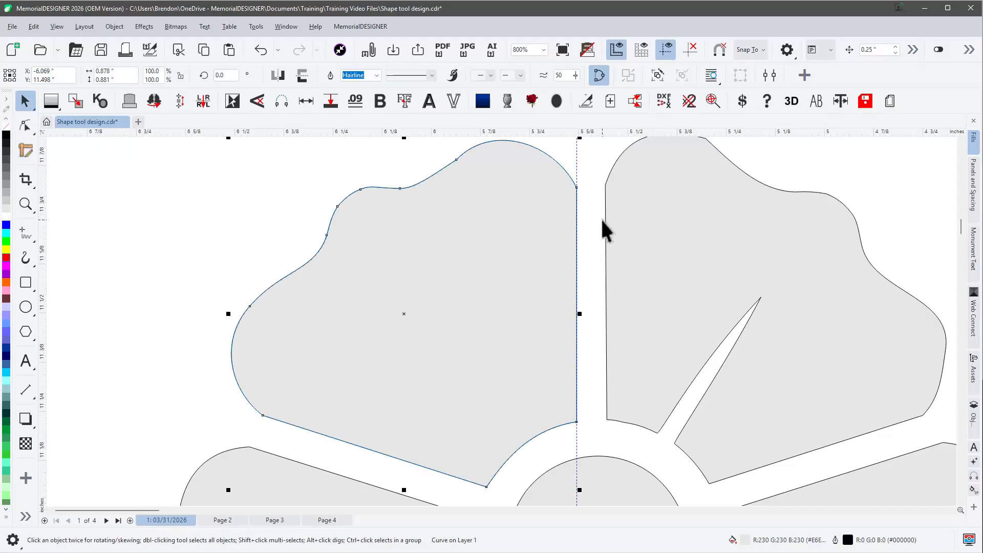
pyautogui.click(594, 220)
pyautogui.press('space')
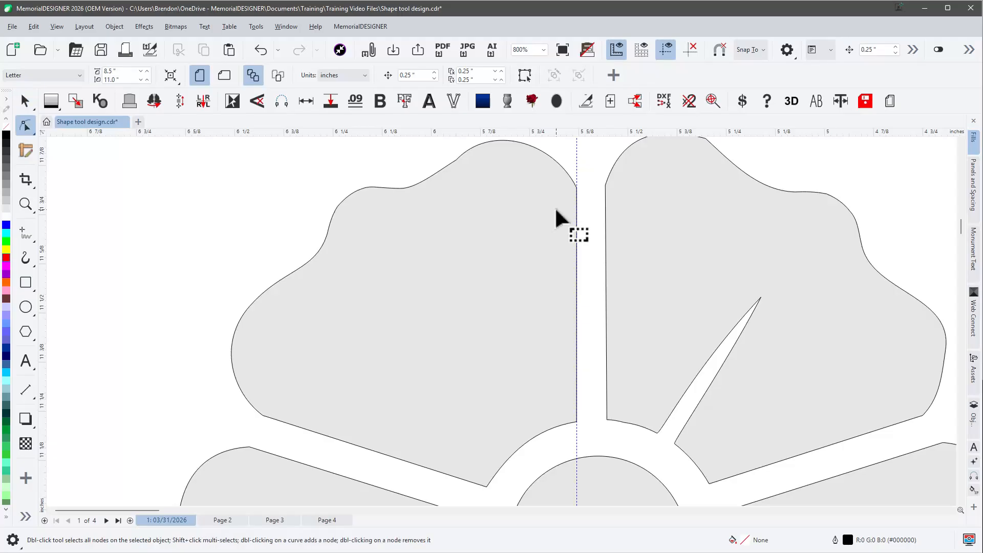
# - Select all nodes of the upper petal right of the guideline, apply Reduce Nodes, and undo the reduction
pyautogui.click(559, 207)
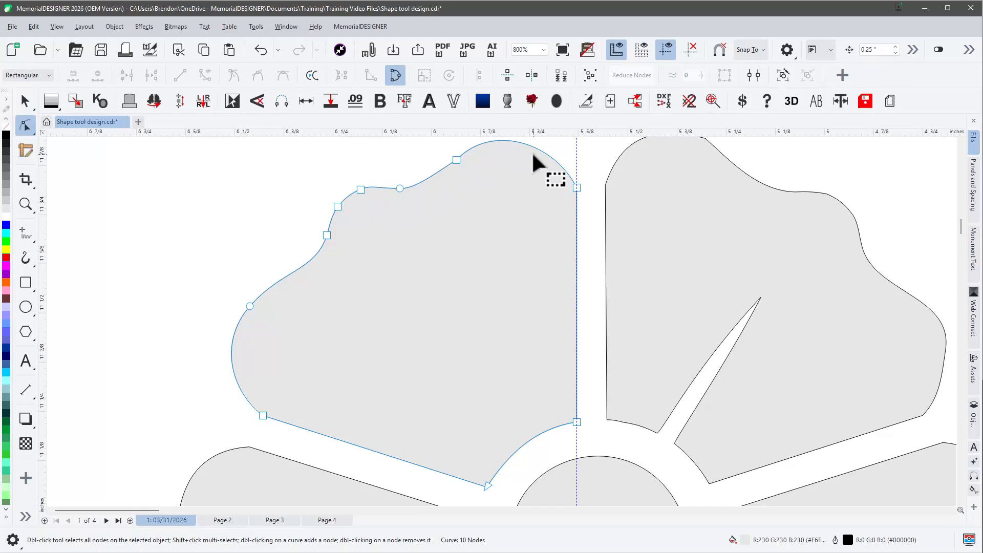
pyautogui.click(678, 265)
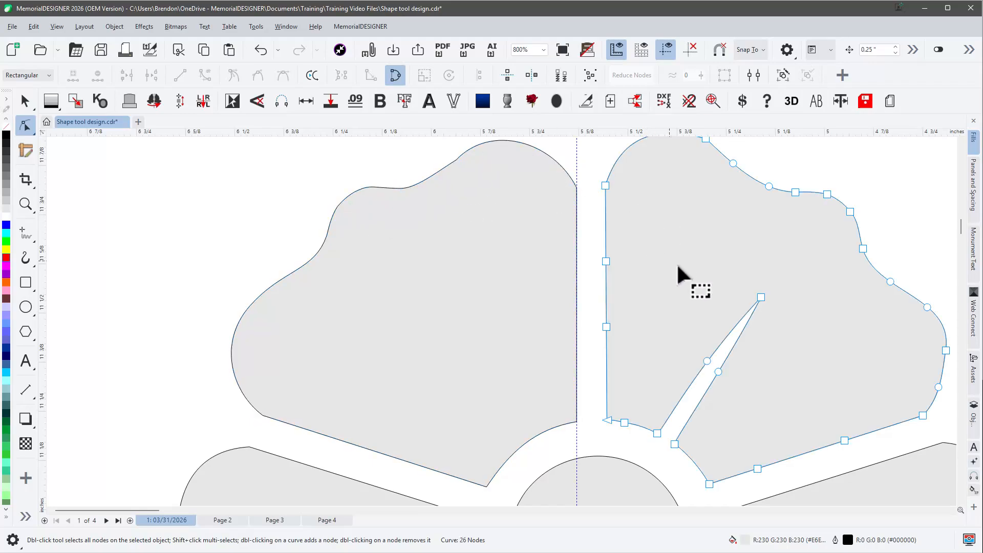
pyautogui.scroll(-2, 502, 318)
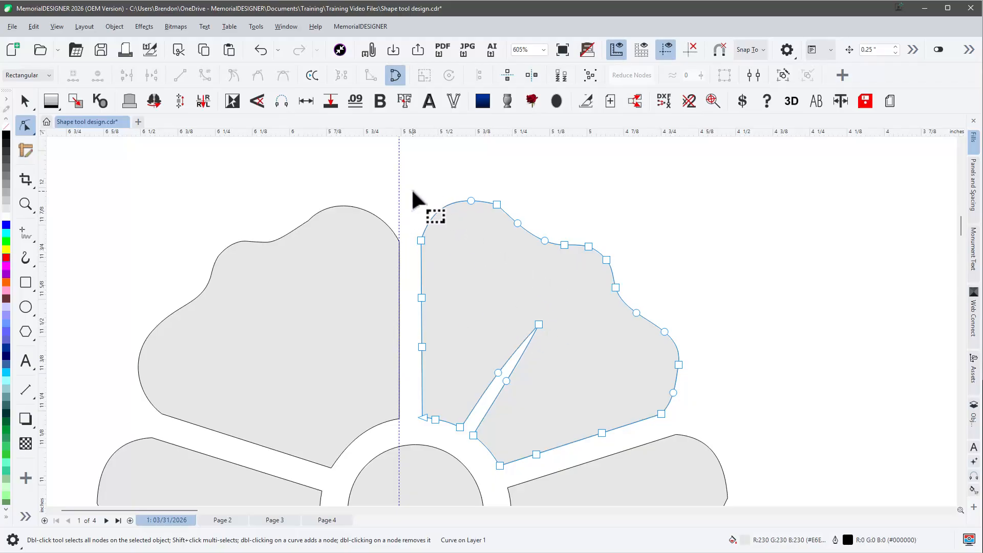
pyautogui.moveTo(409, 180); pyautogui.dragTo(494, 272)
pyautogui.moveTo(717, 479); pyautogui.dragTo(717, 477)
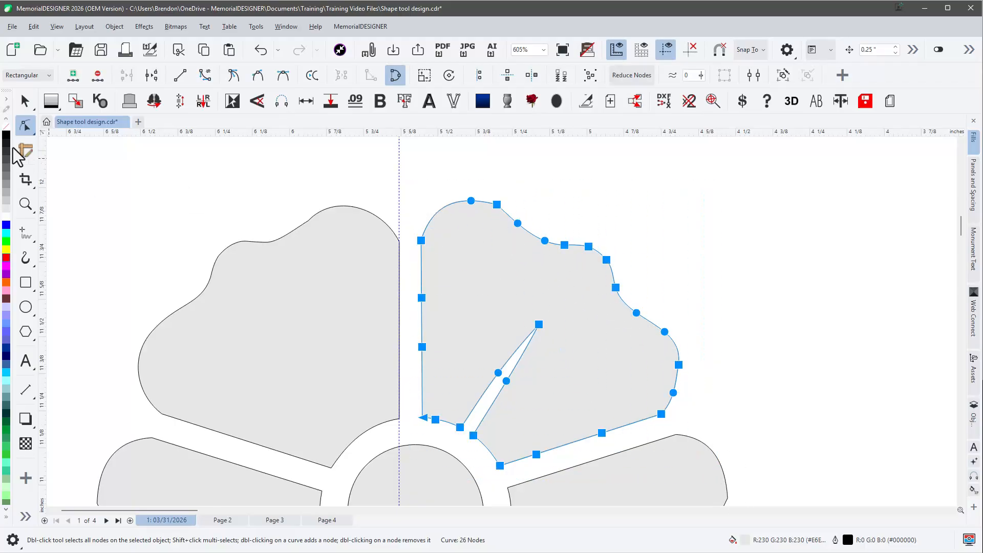
pyautogui.click(625, 74)
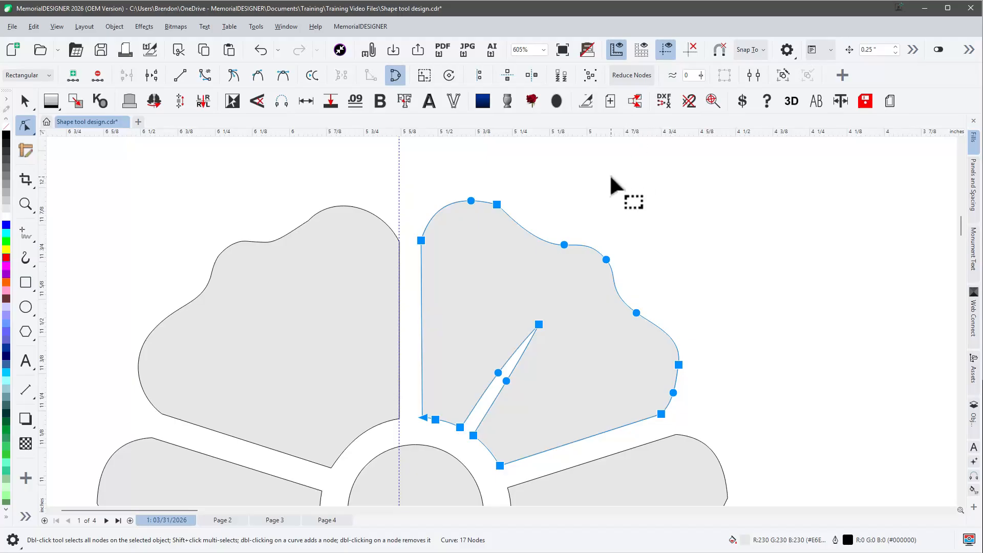
pyautogui.hotkey('ctrl', 'z')
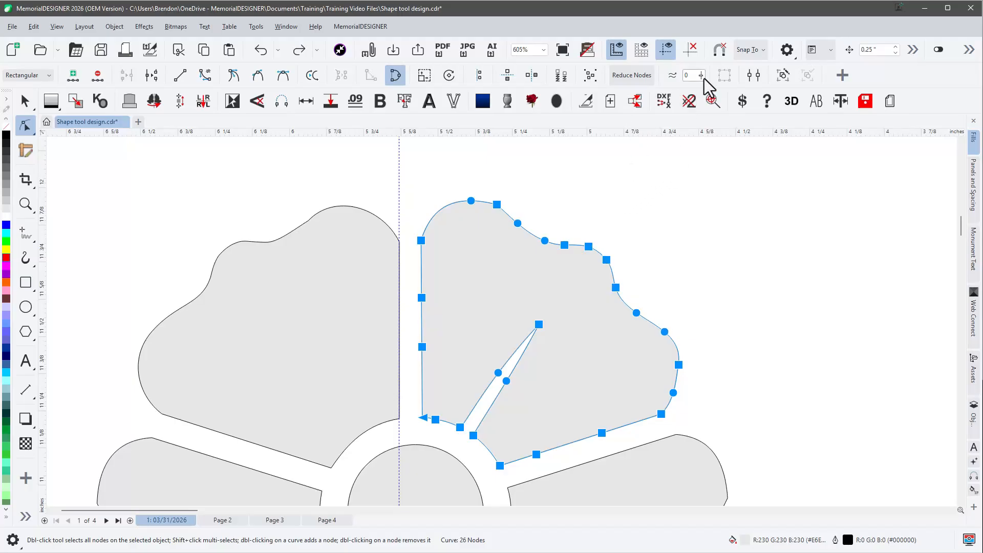
# - Raise the curve smoothness slightly to reduce the selected petal's nodes
pyautogui.click(700, 75)
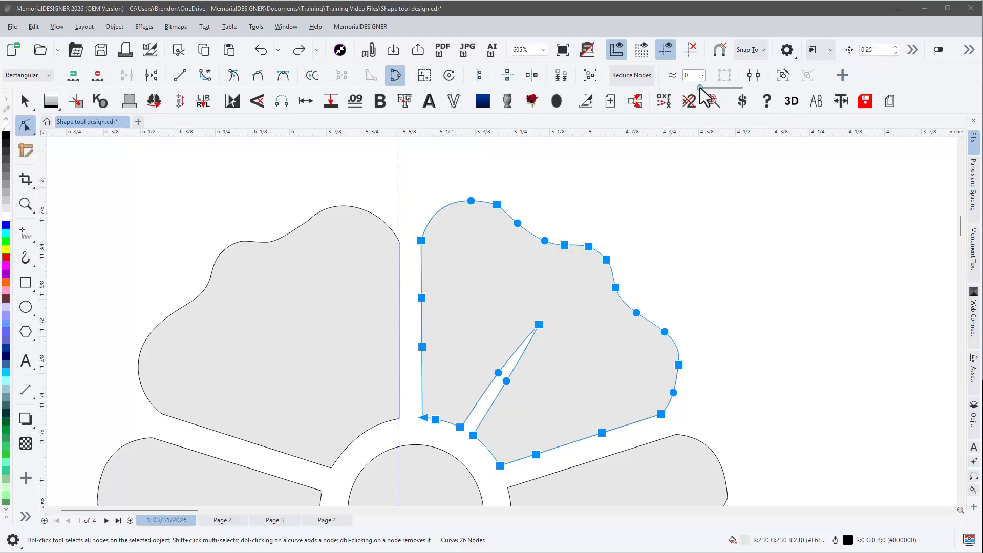
pyautogui.moveTo(701, 88); pyautogui.dragTo(705, 89)
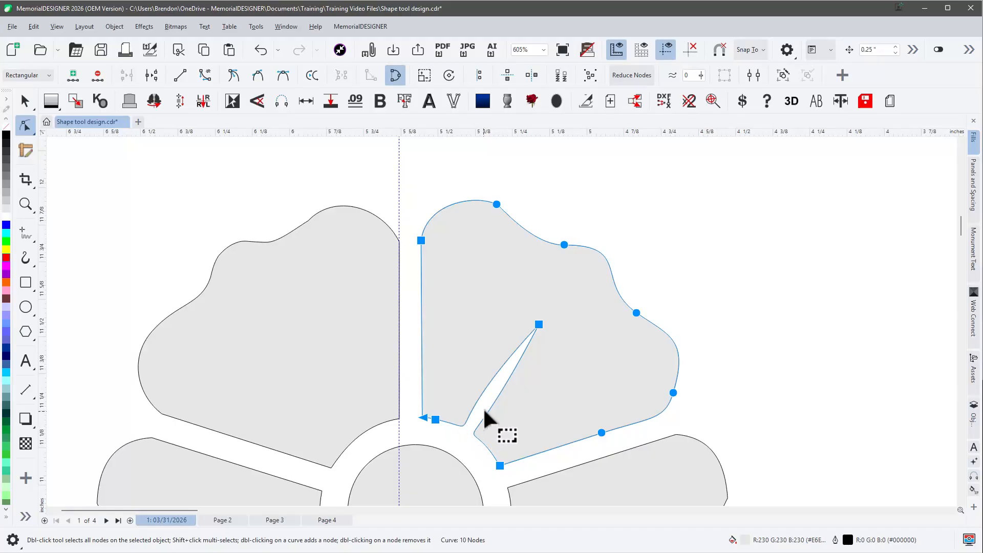
pyautogui.click(700, 76)
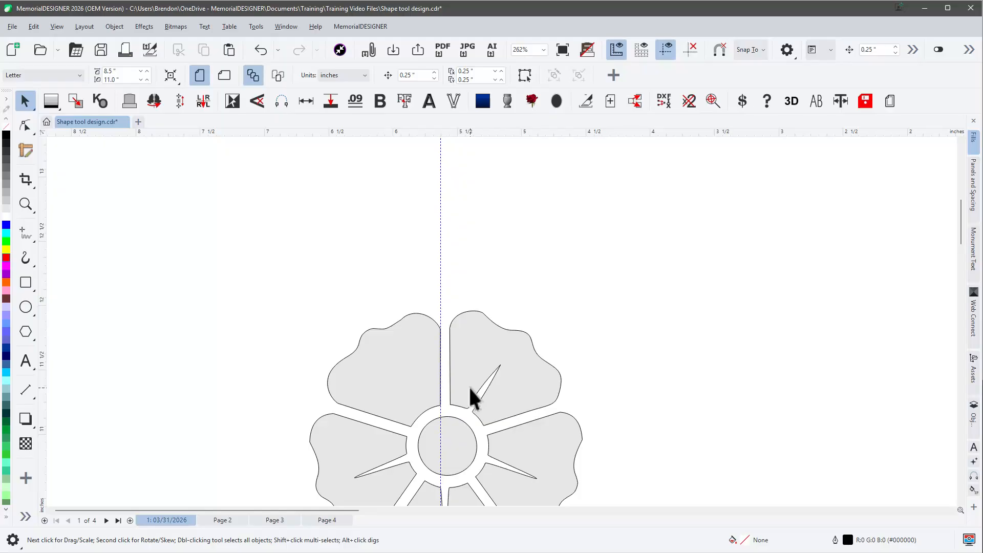
# - Delete the vertical guideline running through the flower
pyautogui.press('F4')
pyautogui.click(495, 150)
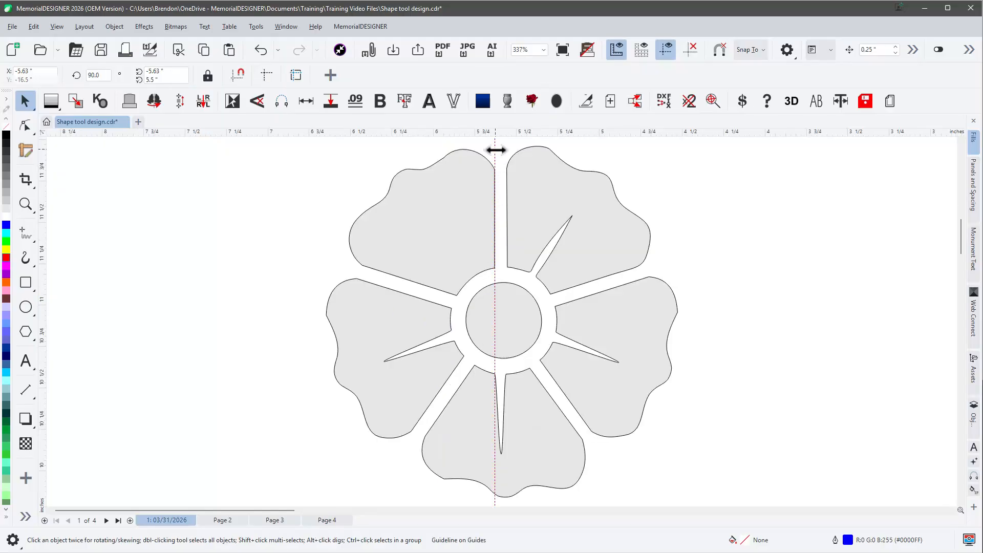
pyautogui.press('Delete')
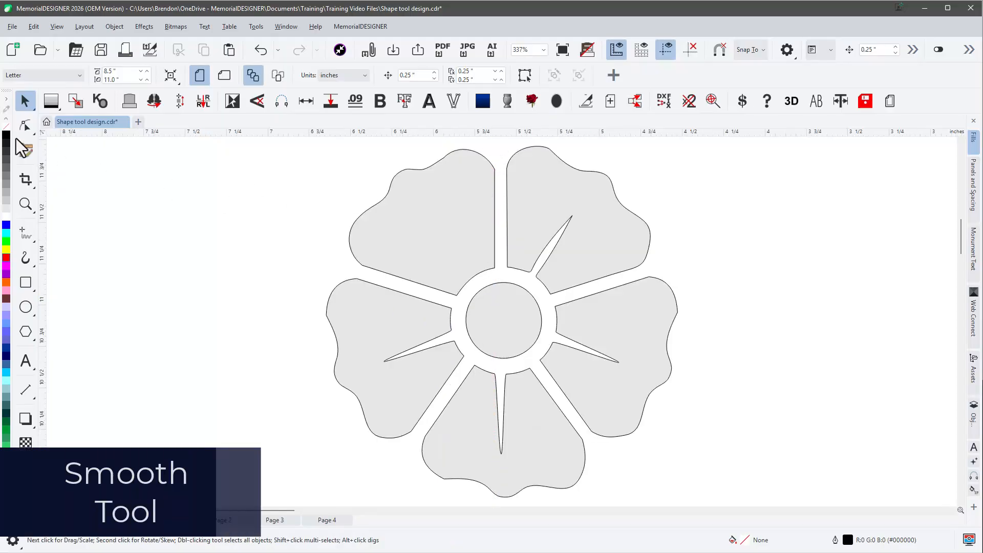
# - Select all the flower's petals and its centre circle together, with the Smooth tool active
pyautogui.click(33, 135)
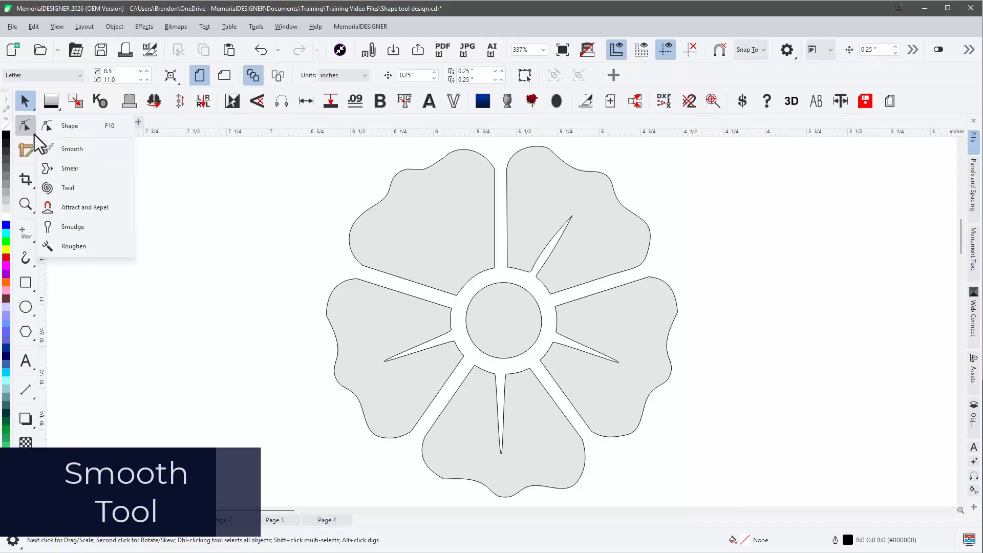
pyautogui.click(69, 149)
pyautogui.click(449, 222)
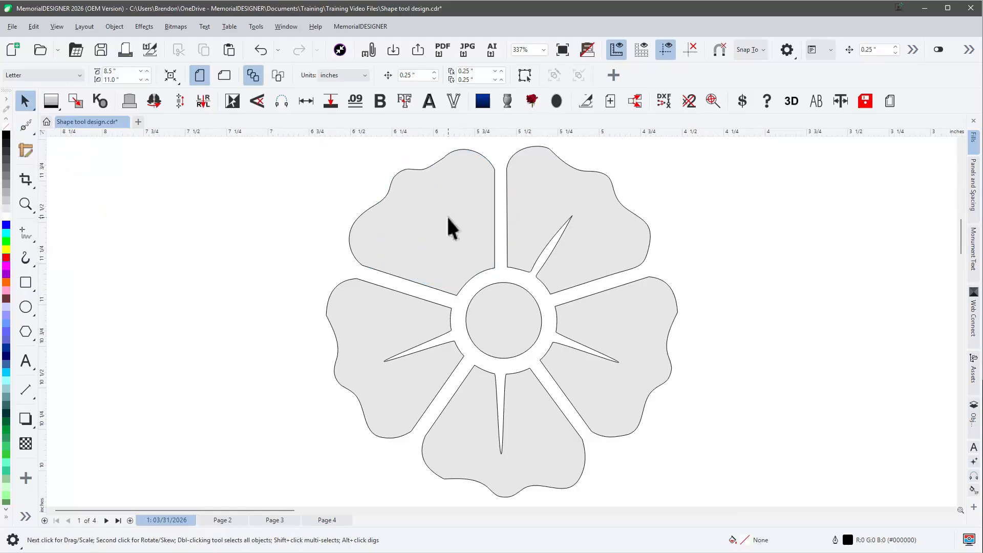
pyautogui.keyDown('shift'); pyautogui.click(530, 243); pyautogui.keyUp('shift')
pyautogui.keyDown('shift'); pyautogui.click(534, 315); pyautogui.keyUp('shift')
pyautogui.keyDown('shift'); pyautogui.click(646, 332); pyautogui.keyUp('shift')
pyautogui.keyDown('shift'); pyautogui.click(550, 424); pyautogui.keyUp('shift')
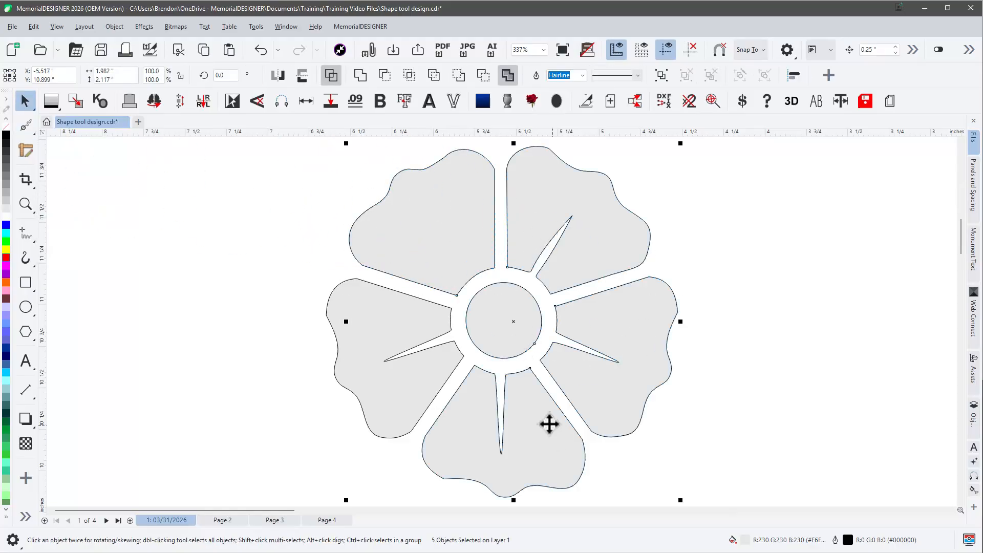
pyautogui.keyDown('shift'); pyautogui.click(424, 379); pyautogui.keyUp('shift')
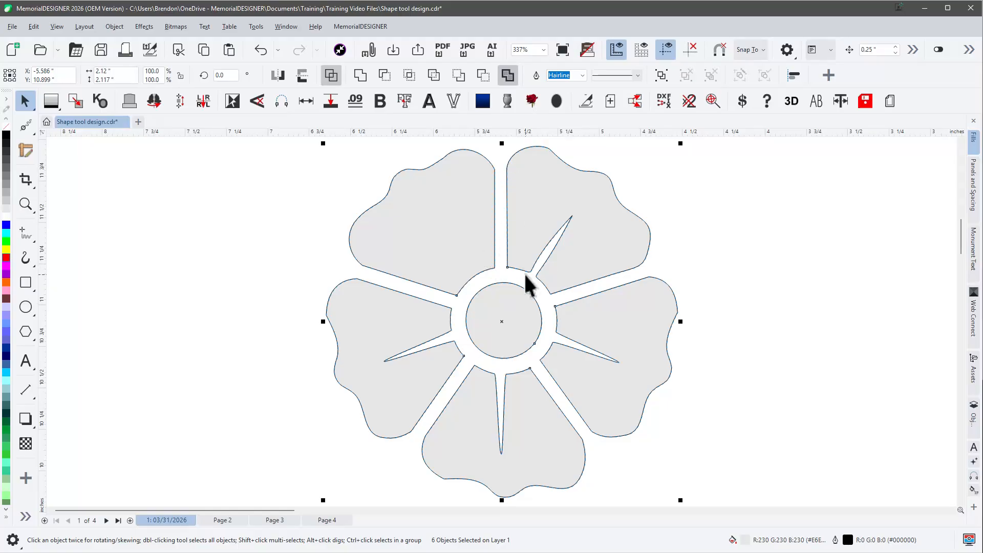
pyautogui.press('space')
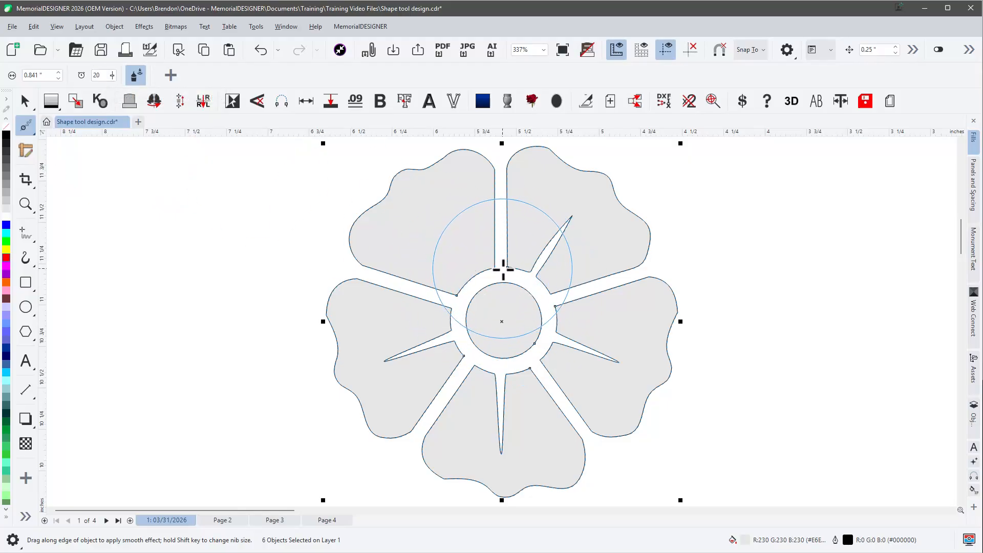
# - Brush the Smooth tool around the flower to round the petals' inner corners and straight edges and soften their scalloped outer edges
pyautogui.moveTo(503, 270)
pyautogui.mouseDown()
pyautogui.moveTo(502, 259)
pyautogui.moveTo(513, 272)
pyautogui.moveTo(467, 300)
pyautogui.moveTo(443, 292)
pyautogui.moveTo(470, 363)
pyautogui.moveTo(481, 353)
pyautogui.mouseUp()
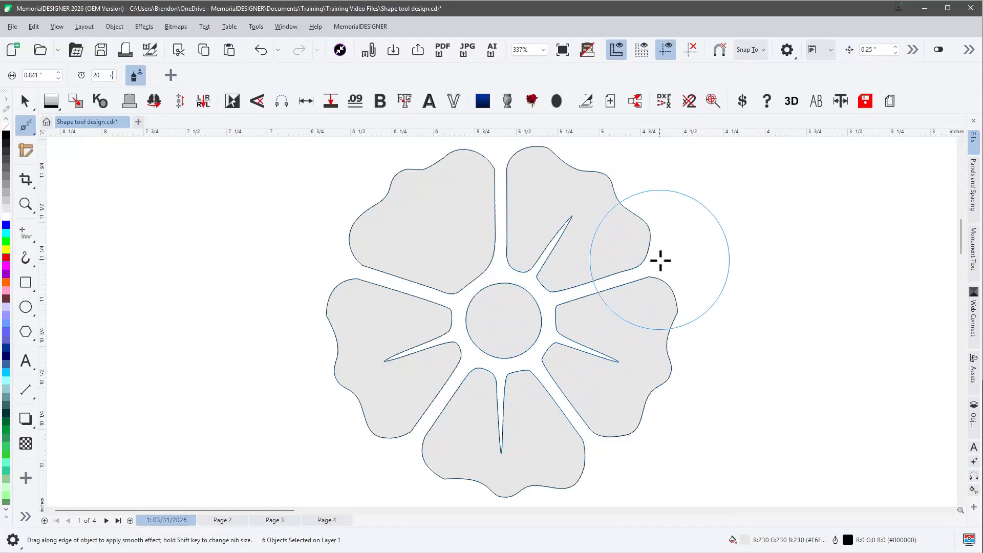
pyautogui.moveTo(660, 261)
pyautogui.mouseDown()
pyautogui.moveTo(521, 196)
pyautogui.moveTo(499, 174)
pyautogui.mouseUp()
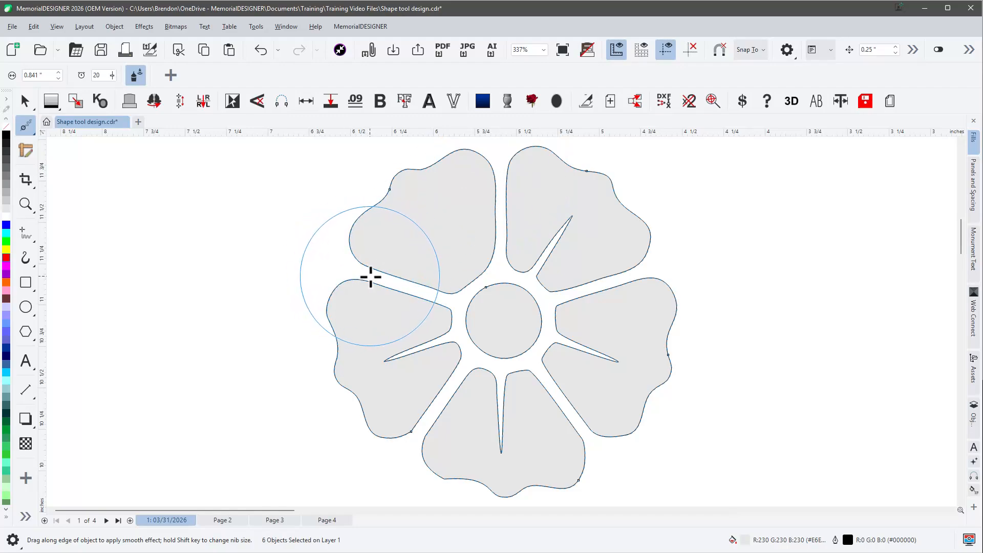
pyautogui.moveTo(423, 430); pyautogui.dragTo(424, 437)
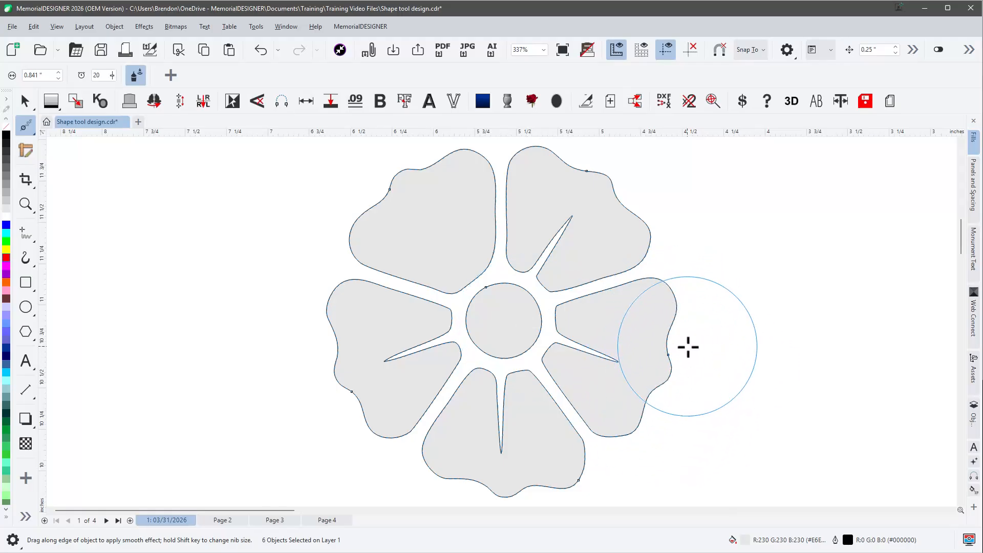
pyautogui.moveTo(688, 347)
pyautogui.mouseDown()
pyautogui.moveTo(666, 371)
pyautogui.moveTo(670, 384)
pyautogui.moveTo(680, 380)
pyautogui.moveTo(665, 380)
pyautogui.moveTo(660, 404)
pyautogui.moveTo(682, 334)
pyautogui.moveTo(665, 386)
pyautogui.mouseUp()
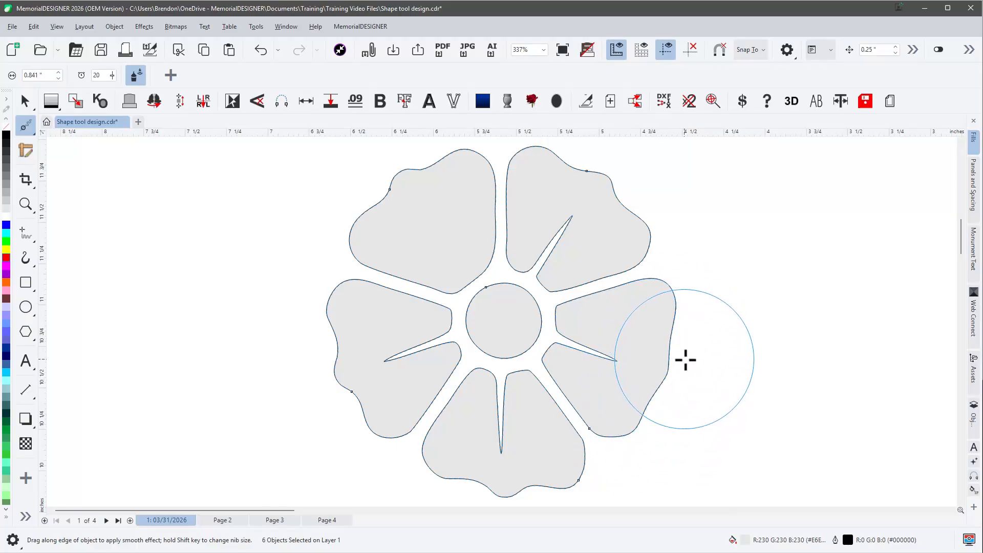
pyautogui.moveTo(624, 199)
pyautogui.mouseDown()
pyautogui.moveTo(578, 163)
pyautogui.moveTo(602, 179)
pyautogui.mouseUp()
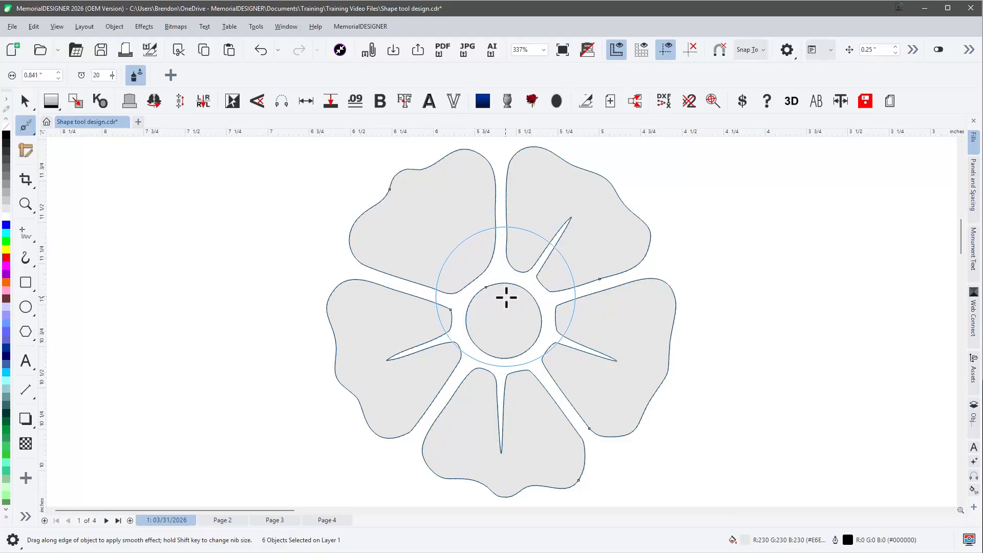
pyautogui.moveTo(510, 278)
pyautogui.mouseDown()
pyautogui.moveTo(510, 301)
pyautogui.moveTo(505, 278)
pyautogui.moveTo(525, 349)
pyautogui.moveTo(521, 308)
pyautogui.mouseUp()
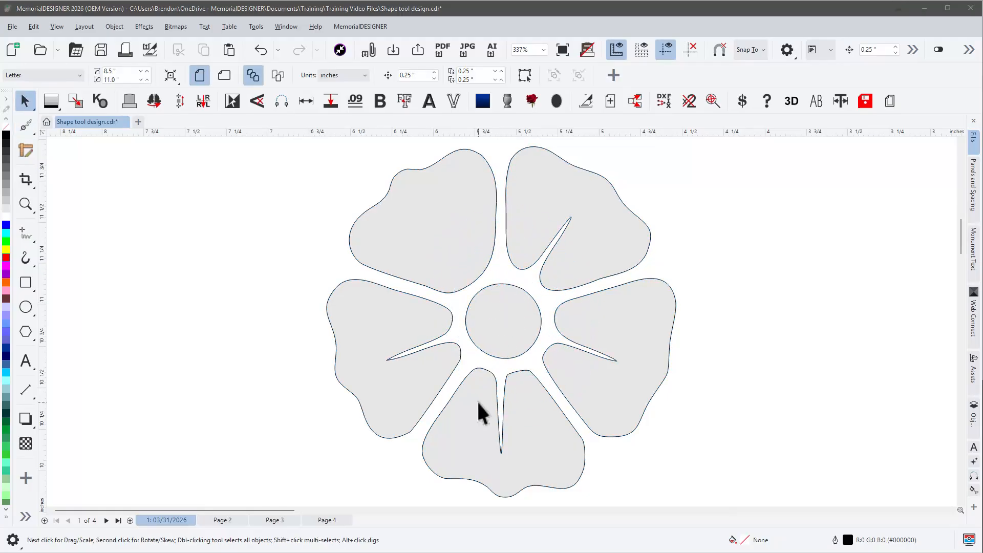
# - Open Page 3, fit its content in view, and show the three-line text block's character nodes with the Shape tool
pyautogui.click(280, 520)
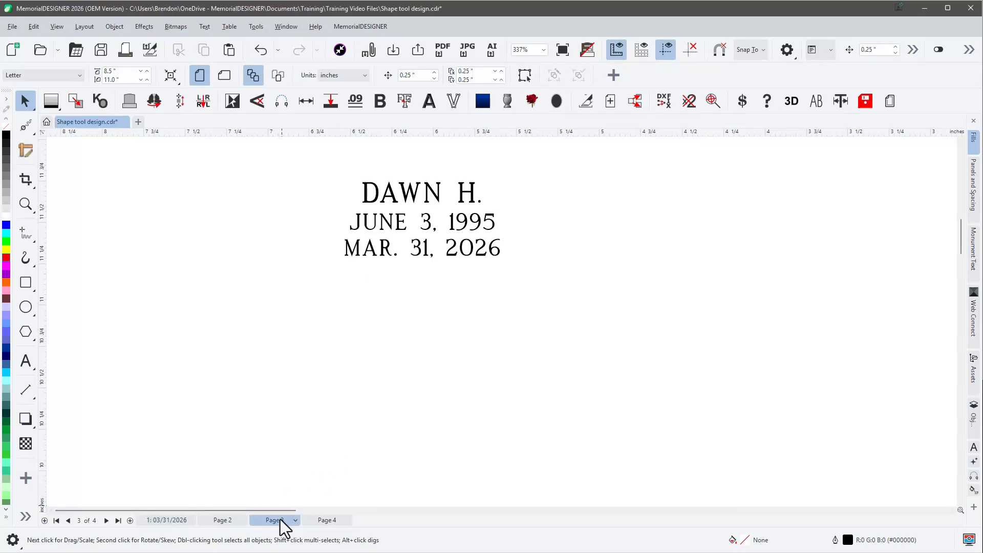
pyautogui.press('F4')
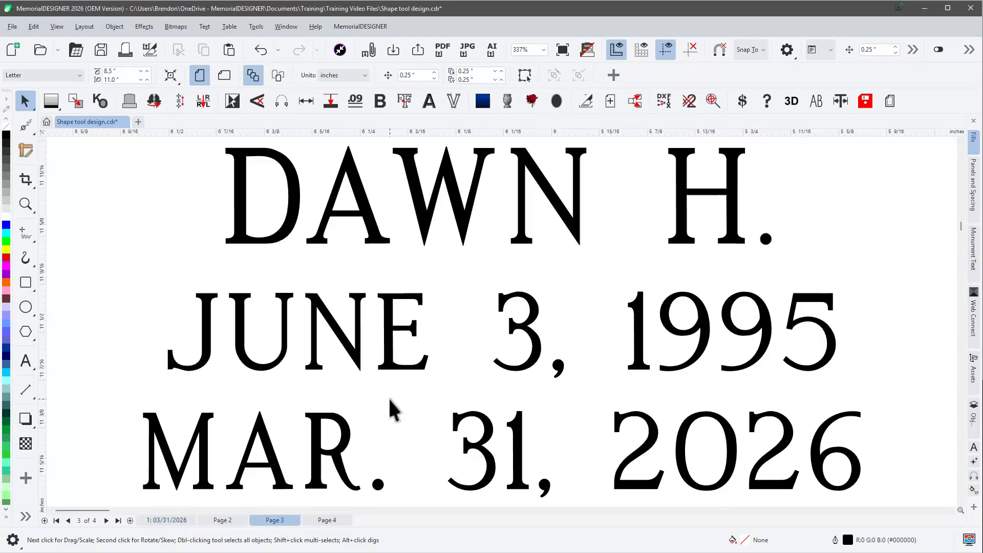
pyautogui.click(429, 225)
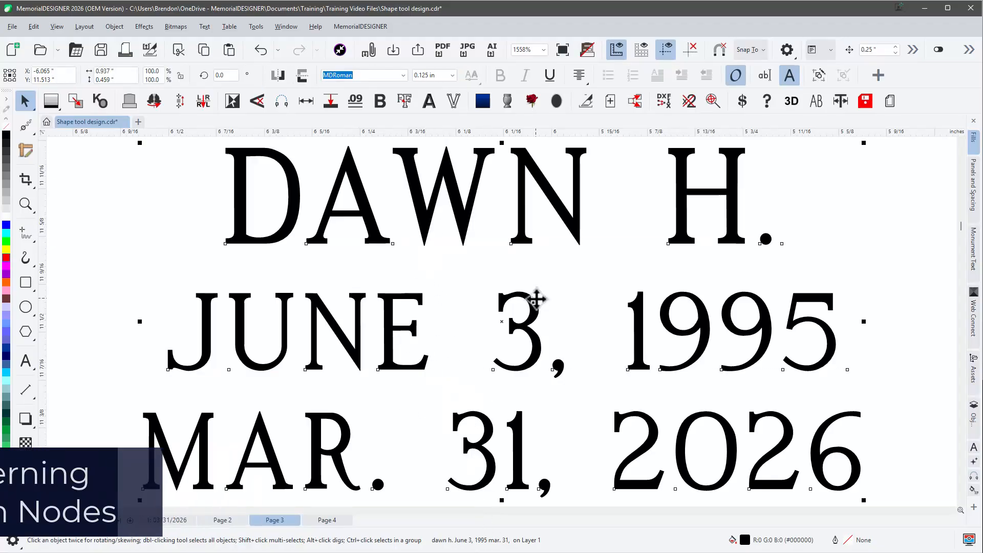
pyautogui.click(33, 134)
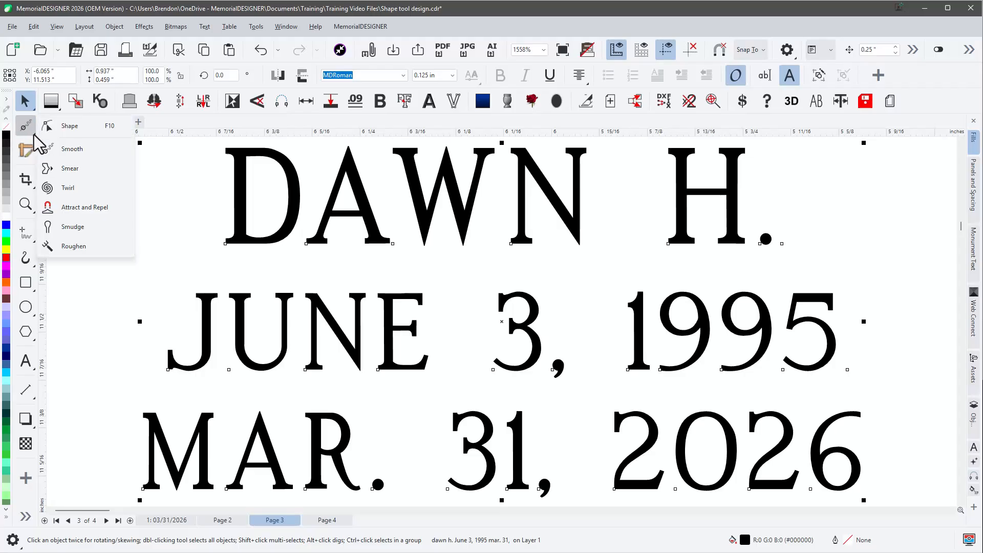
pyautogui.click(51, 126)
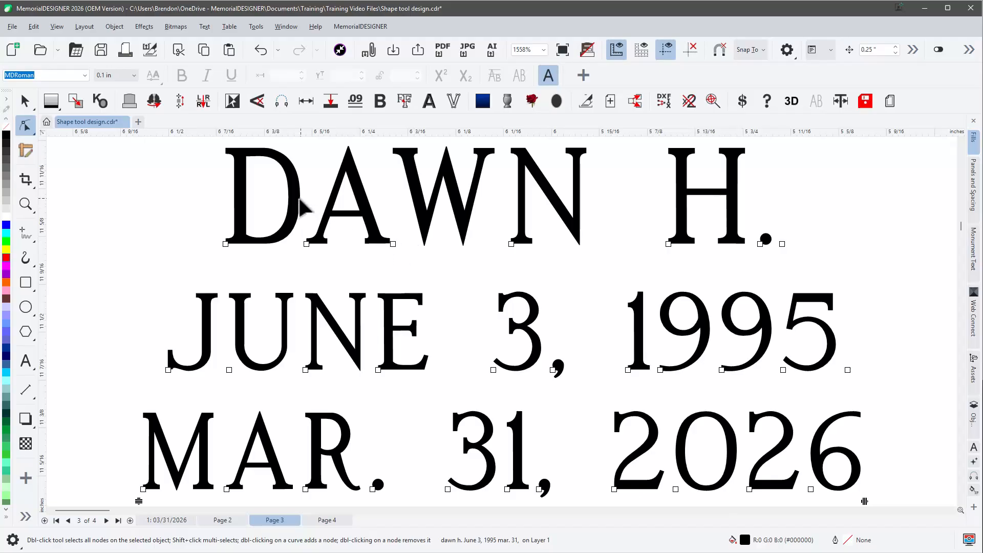
# - Try moving the first letter of the name line freely by its node, undoing each move
pyautogui.click(225, 244)
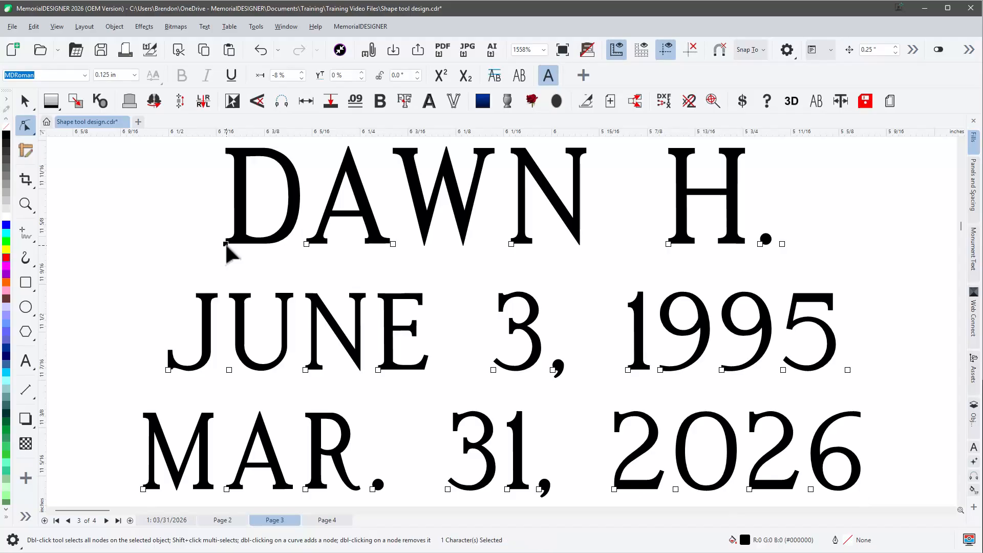
pyautogui.moveTo(226, 244); pyautogui.dragTo(235, 219)
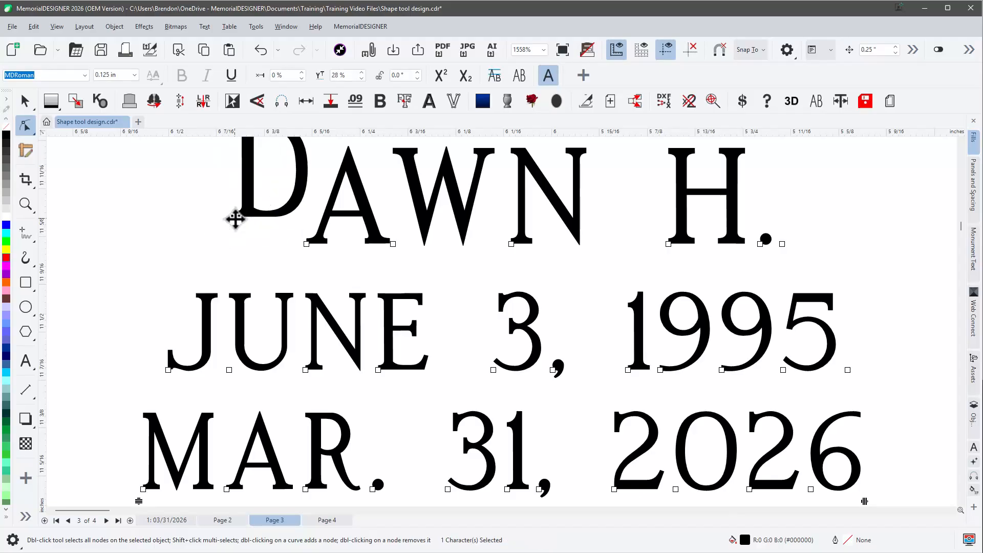
pyautogui.hotkey('ctrl', 'z')
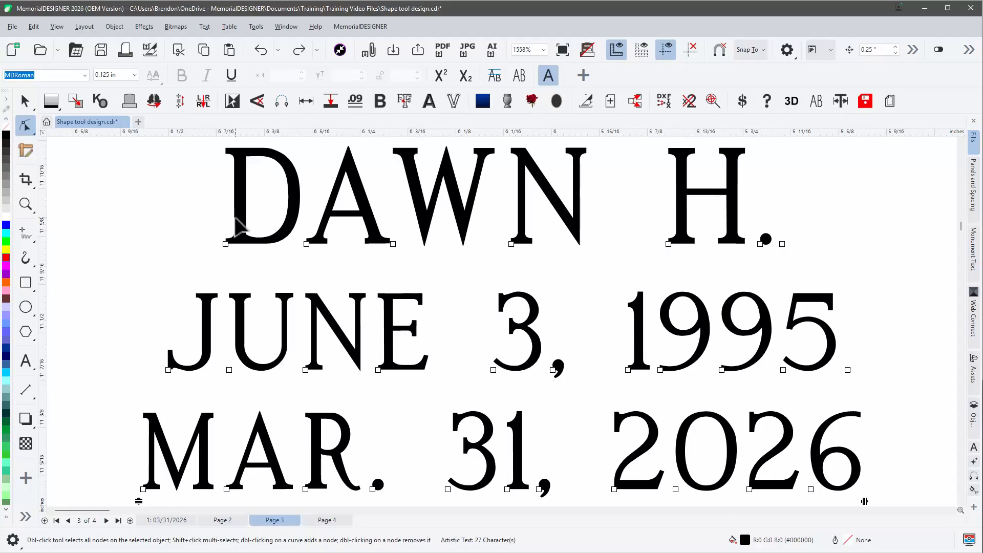
pyautogui.moveTo(227, 246); pyautogui.dragTo(207, 253)
pyautogui.hotkey('ctrl', 'z')
# - Kern the first two letters of the name line slightly right along the baseline, toward the third letter
pyautogui.moveTo(283, 258); pyautogui.dragTo(316, 246)
pyautogui.press('space')
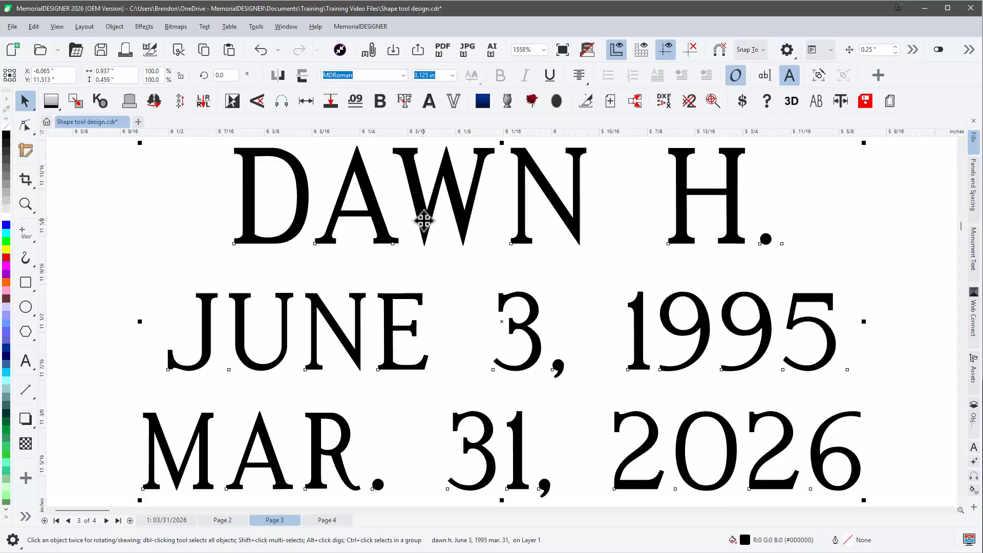
pyautogui.press('space')
pyautogui.press('space')
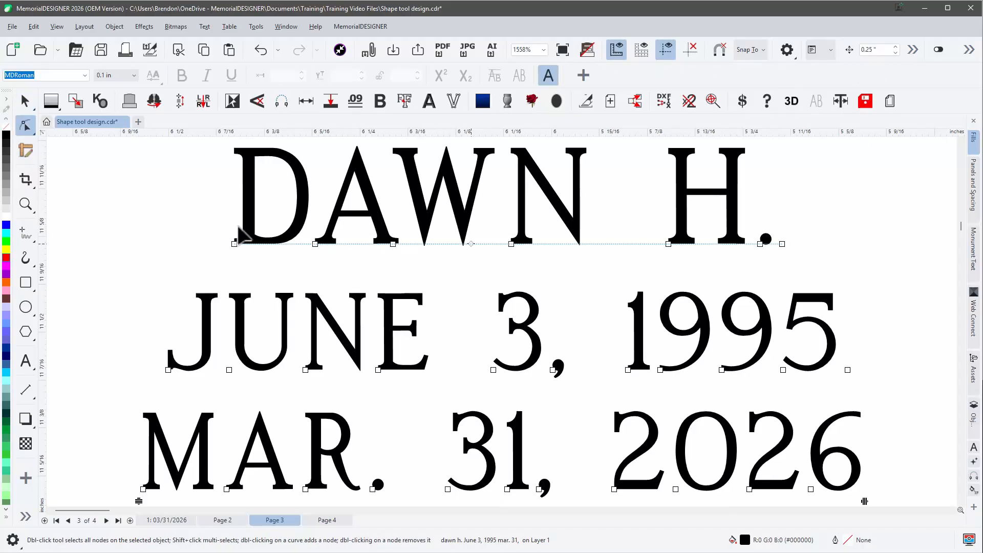
# - Select the character nodes of the name's first word, as a group and one by one, and clear the selection
pyautogui.moveTo(231, 263); pyautogui.dragTo(404, 220)
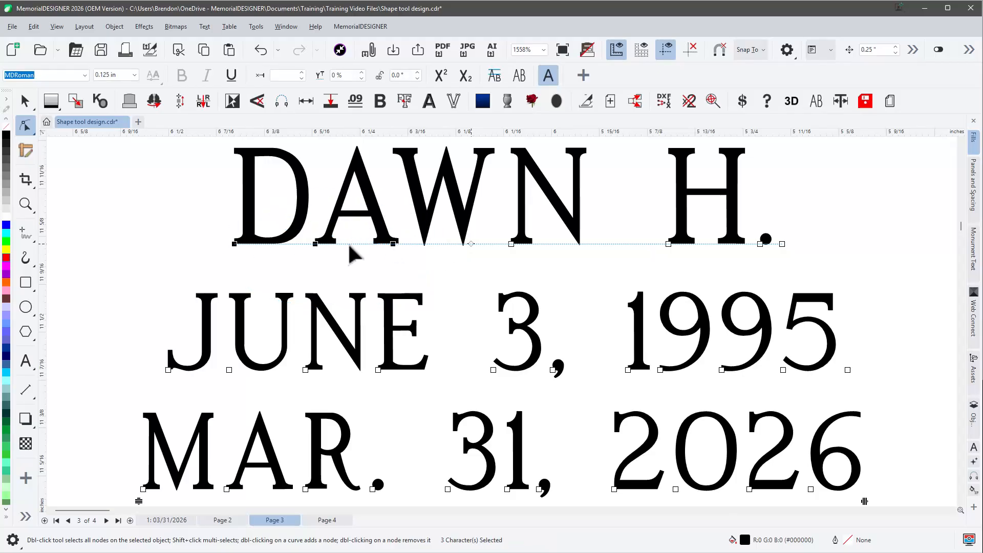
pyautogui.moveTo(215, 214); pyautogui.dragTo(551, 267)
pyautogui.click(668, 244)
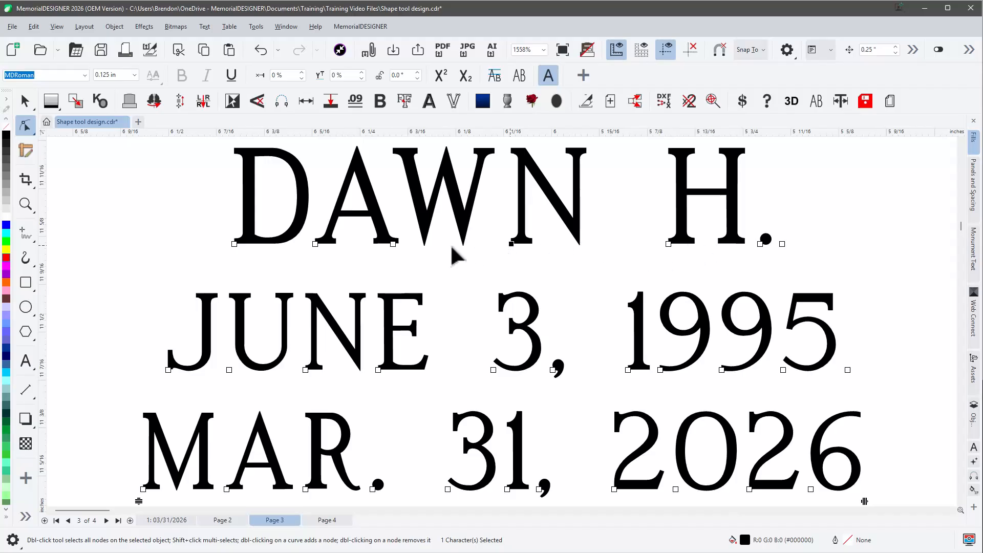
pyautogui.keyDown('shift'); pyautogui.click(393, 244); pyautogui.keyUp('shift')
pyautogui.keyDown('shift'); pyautogui.click(315, 244); pyautogui.keyUp('shift')
pyautogui.keyDown('shift'); pyautogui.click(234, 245); pyautogui.keyUp('shift')
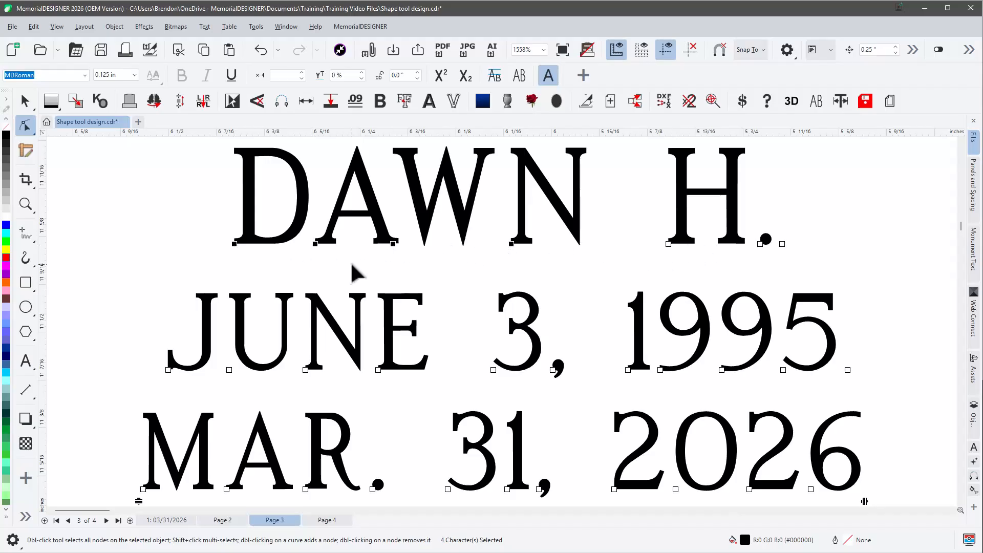
pyautogui.click(443, 265)
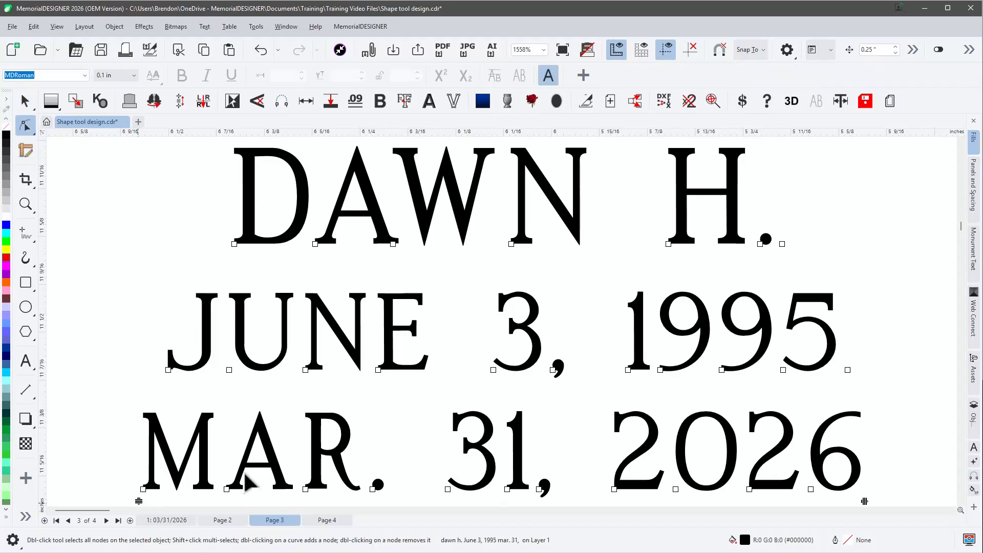
# - Slightly tighten the line spacing of the whole text block and widen its character spacing with the Shape tool
pyautogui.scroll(-1, 476, 325)
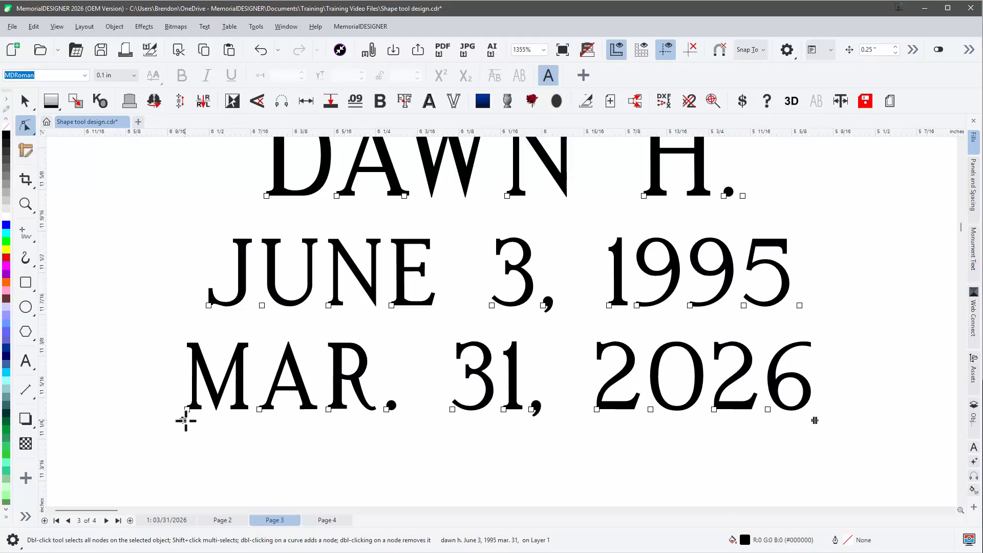
pyautogui.moveTo(186, 421); pyautogui.dragTo(221, 408)
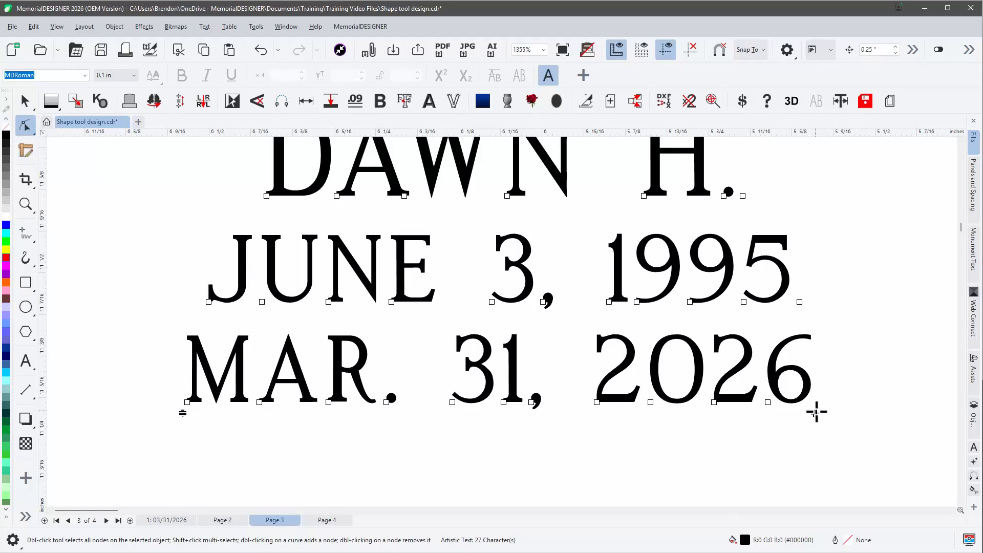
pyautogui.moveTo(817, 413)
pyautogui.mouseDown()
pyautogui.moveTo(762, 410)
pyautogui.moveTo(907, 406)
pyautogui.moveTo(816, 402)
pyautogui.moveTo(847, 410)
pyautogui.moveTo(826, 413)
pyautogui.mouseUp()
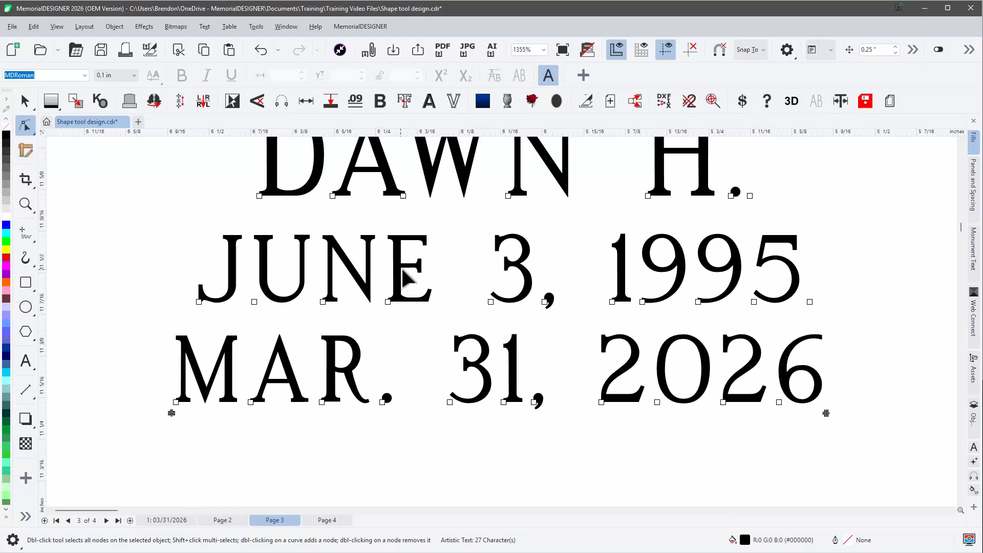
pyautogui.moveTo(826, 413)
pyautogui.mouseDown()
pyautogui.moveTo(807, 415)
pyautogui.moveTo(819, 413)
pyautogui.mouseUp()
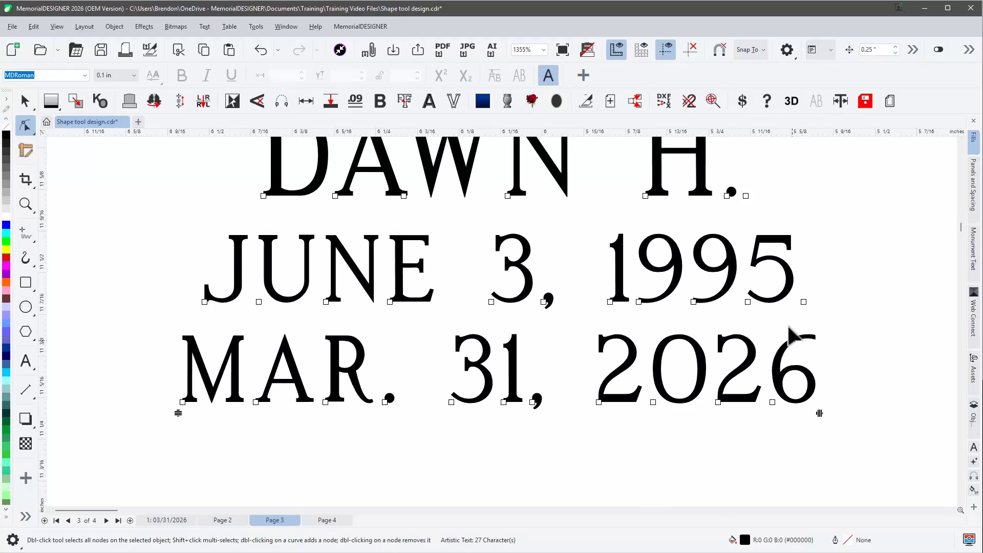
pyautogui.scroll(1, 592, 319)
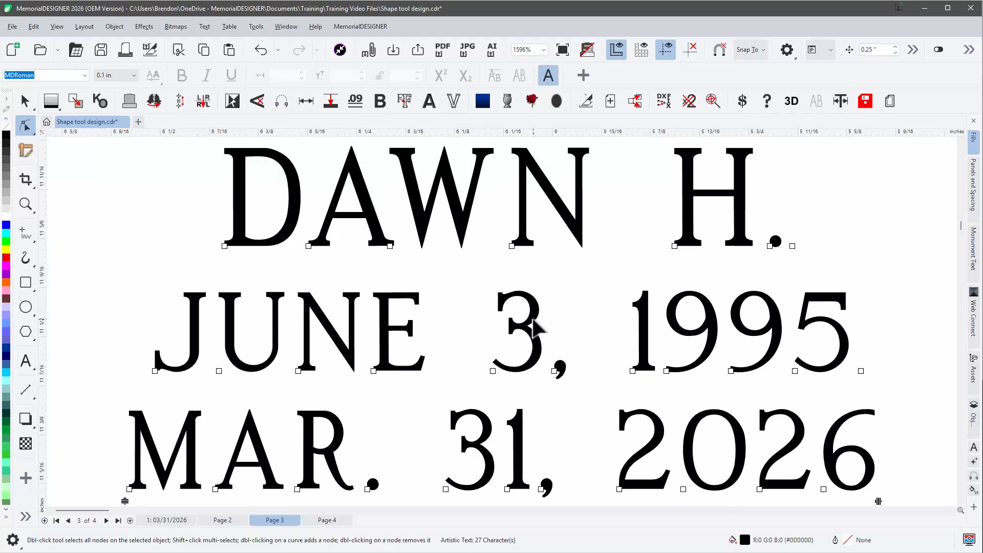
# - Break the three-line text block apart into separate lines and select individual lines to check the split
pyautogui.press('space')
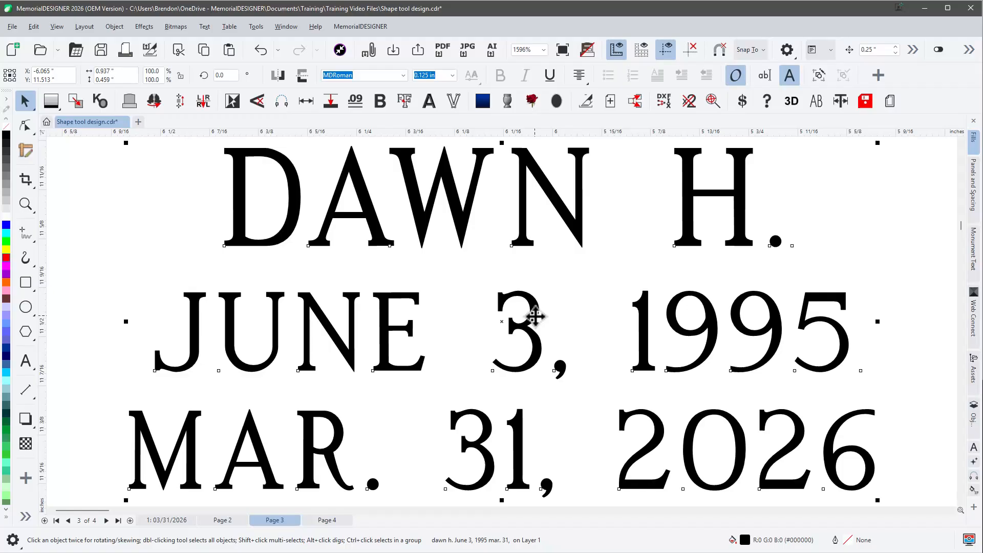
pyautogui.hotkey('ctrl', 'k')
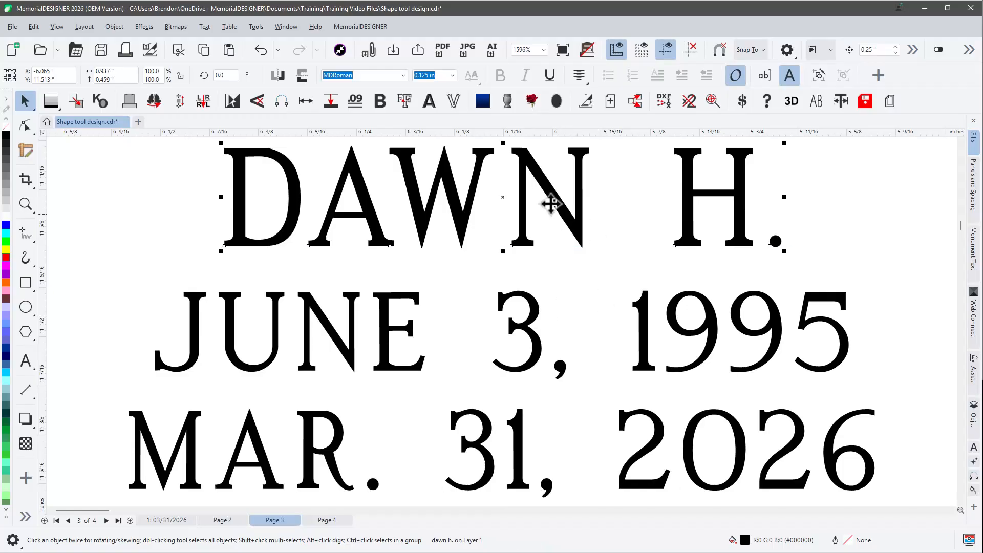
pyautogui.click(533, 303)
pyautogui.click(514, 455)
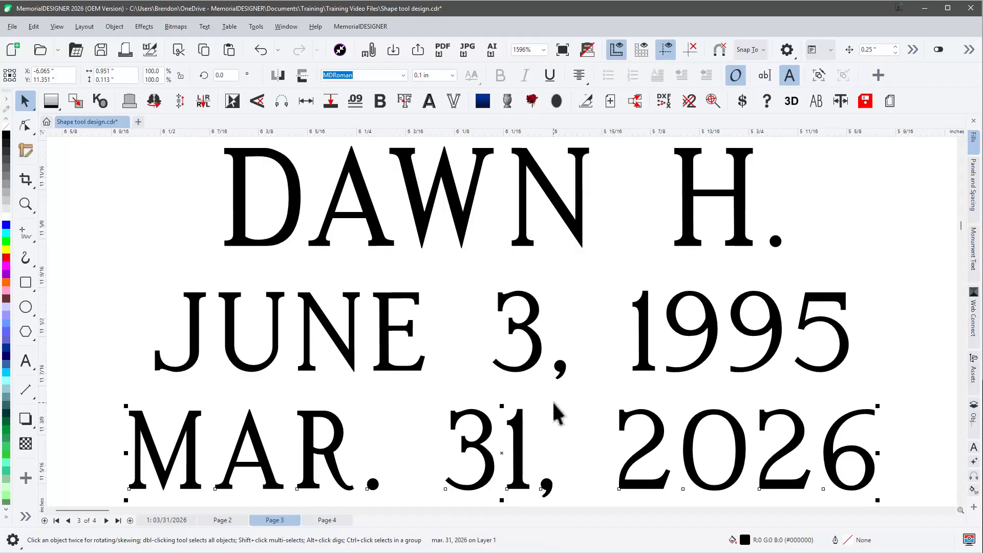
# - Widen the middle date line's character spacing with the Shape tool to nearly the width of the bottom date line
pyautogui.click(532, 376)
pyautogui.click(540, 361)
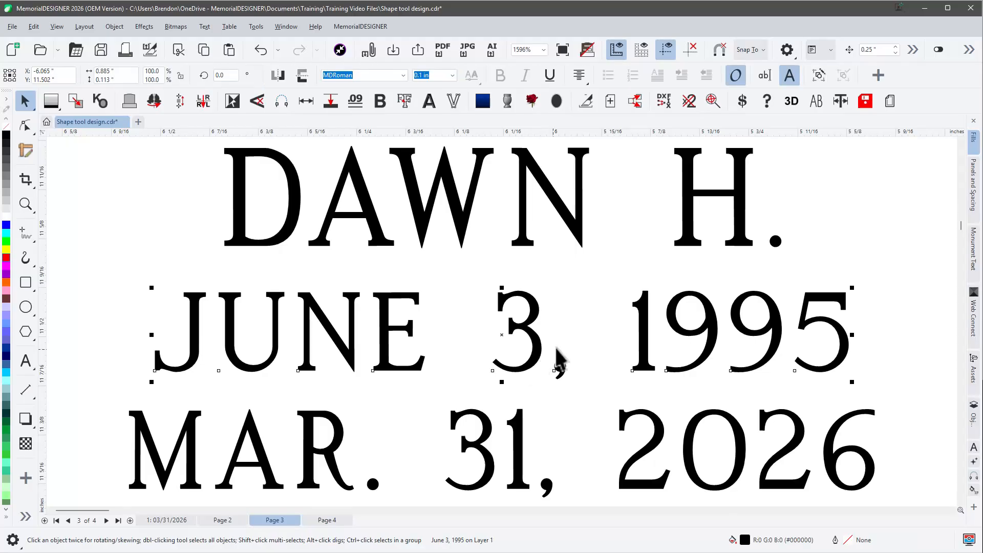
pyautogui.click(24, 125)
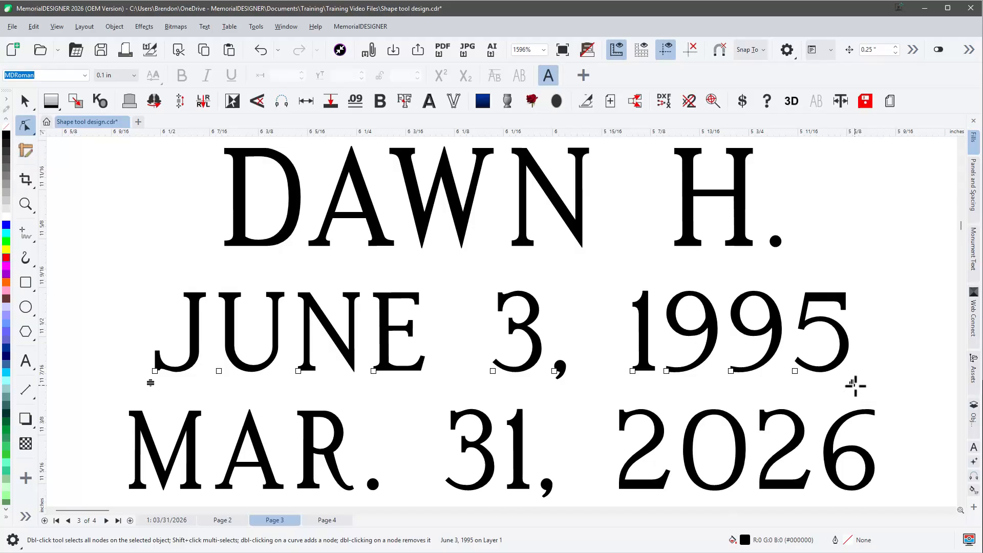
pyautogui.moveTo(855, 386); pyautogui.dragTo(911, 411)
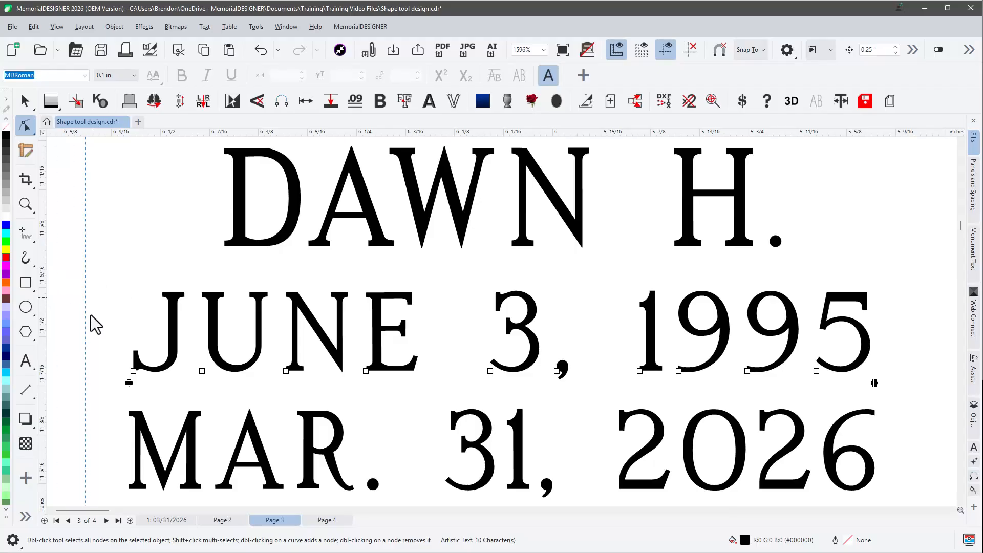
# - Place vertical guidelines at both ends of the bottom date line and widen the middle date line's character spacing to reach them
pyautogui.click(130, 355)
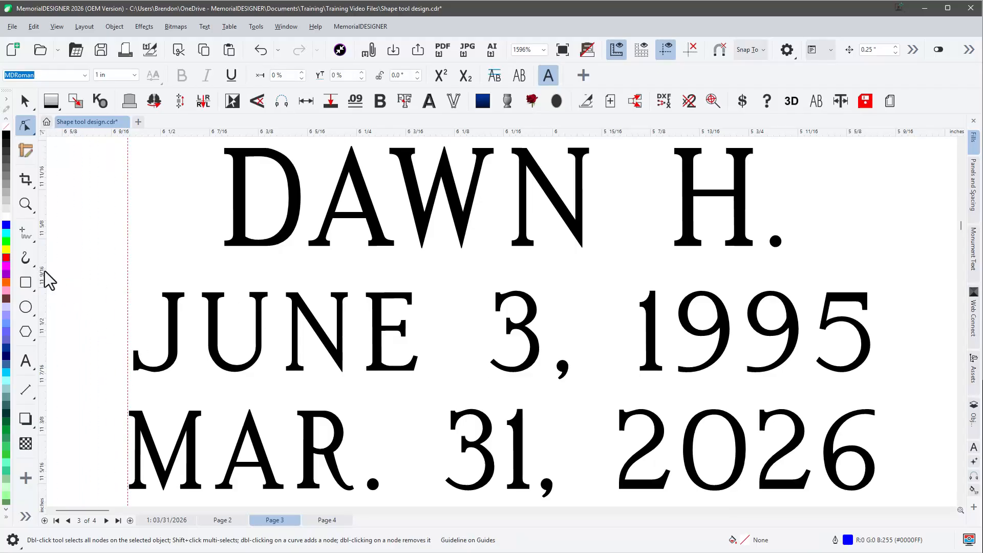
pyautogui.moveTo(876, 306); pyautogui.dragTo(874, 307)
pyautogui.rightClick(874, 307)
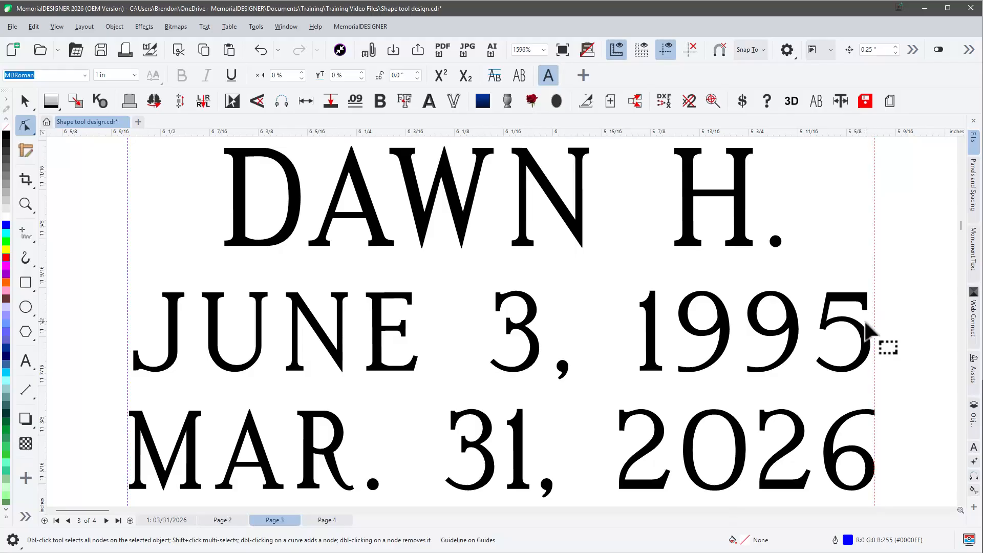
pyautogui.click(866, 329)
pyautogui.moveTo(879, 385); pyautogui.dragTo(882, 385)
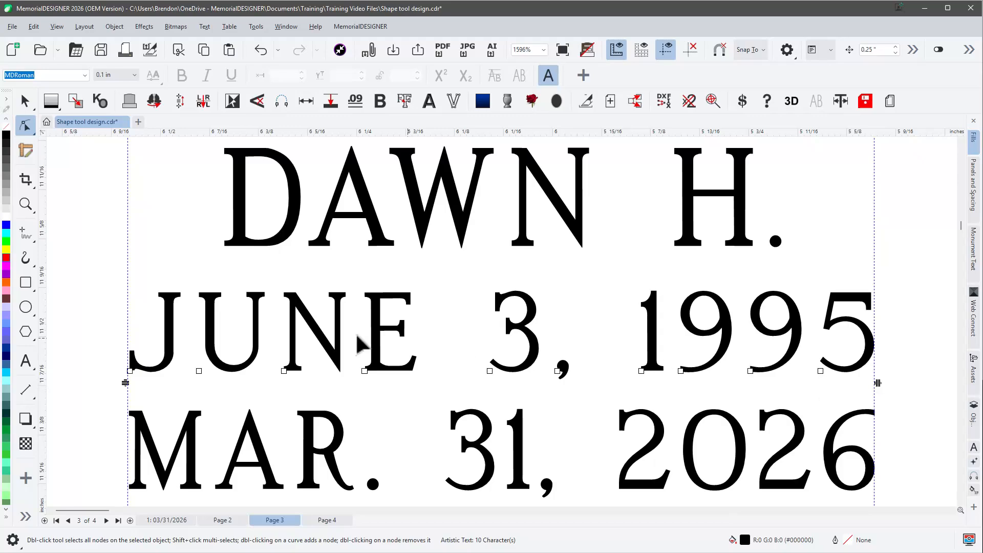
# - Set the nudge distance to 0.001 inches
pyautogui.click(129, 371)
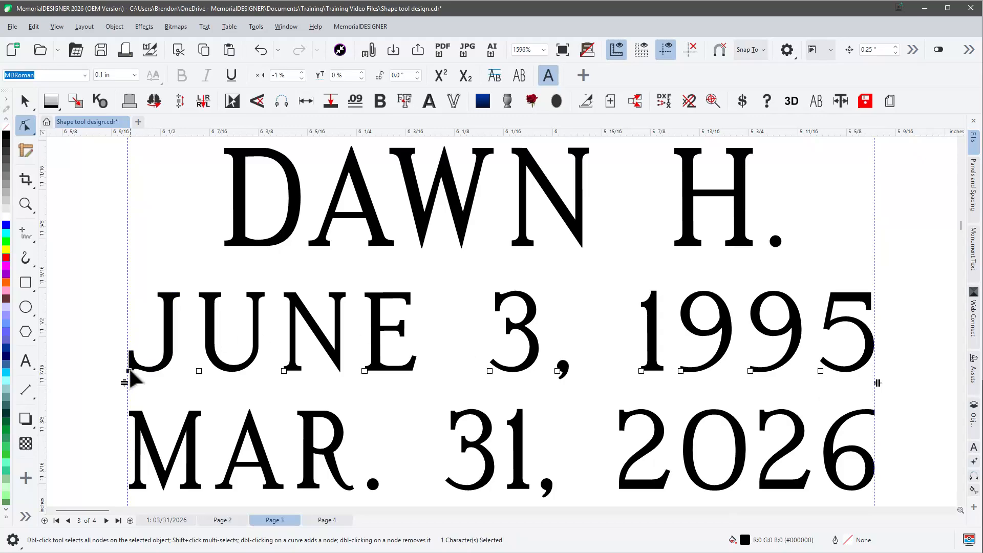
pyautogui.press('space')
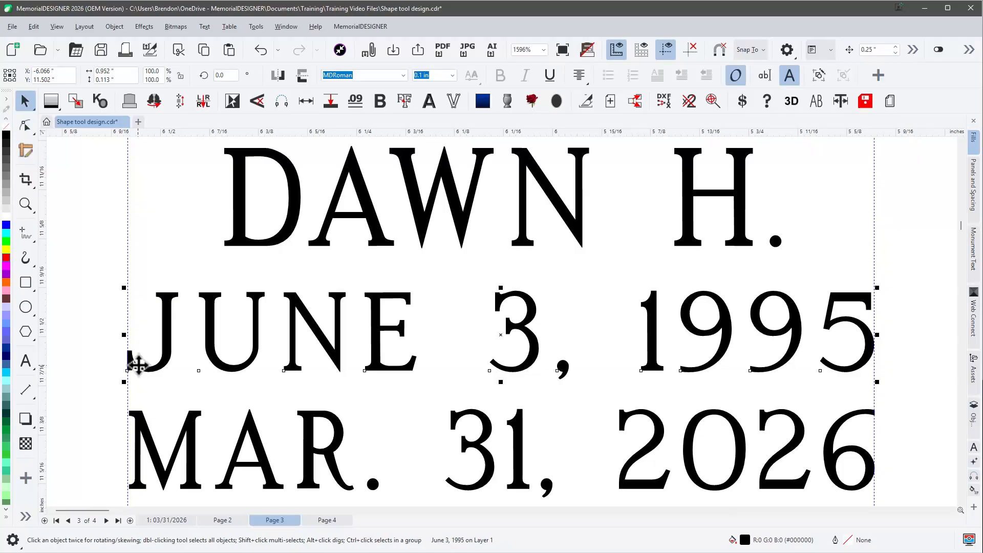
pyautogui.click(193, 248)
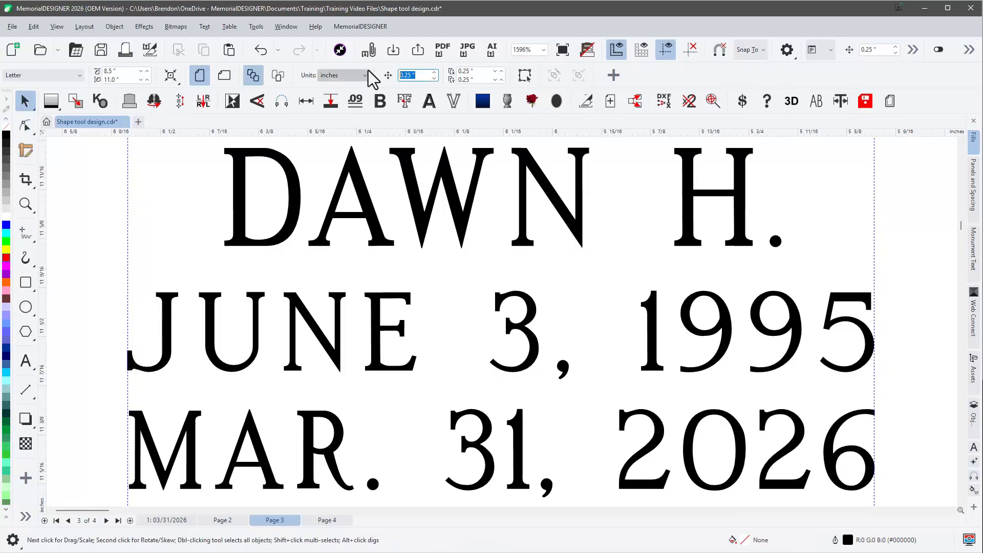
pyautogui.write('.001')
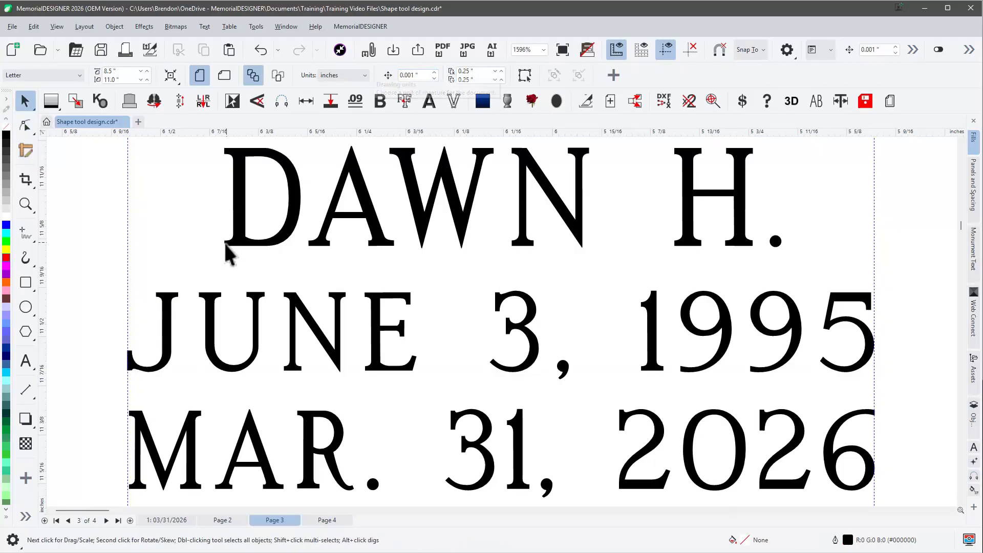
# - Nudge the first letter of the middle date line in 0.001-inch steps to line it up with the guideline, then clear the selection
pyautogui.click(172, 323)
pyautogui.press('space')
pyautogui.click(127, 370)
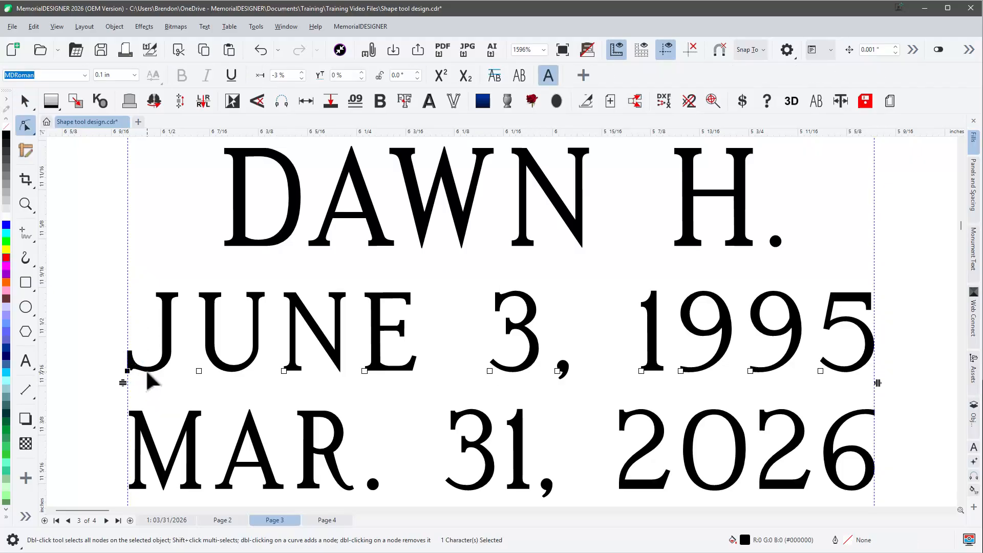
pyautogui.press('Right')
pyautogui.press('Right')
pyautogui.press('Left')
pyautogui.press('Right')
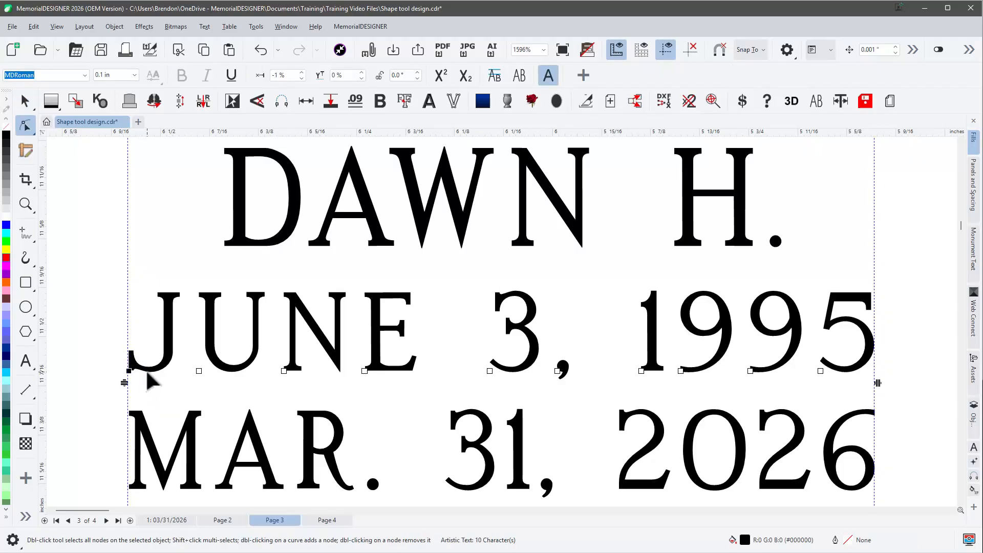
pyautogui.press('space')
pyautogui.click(224, 383)
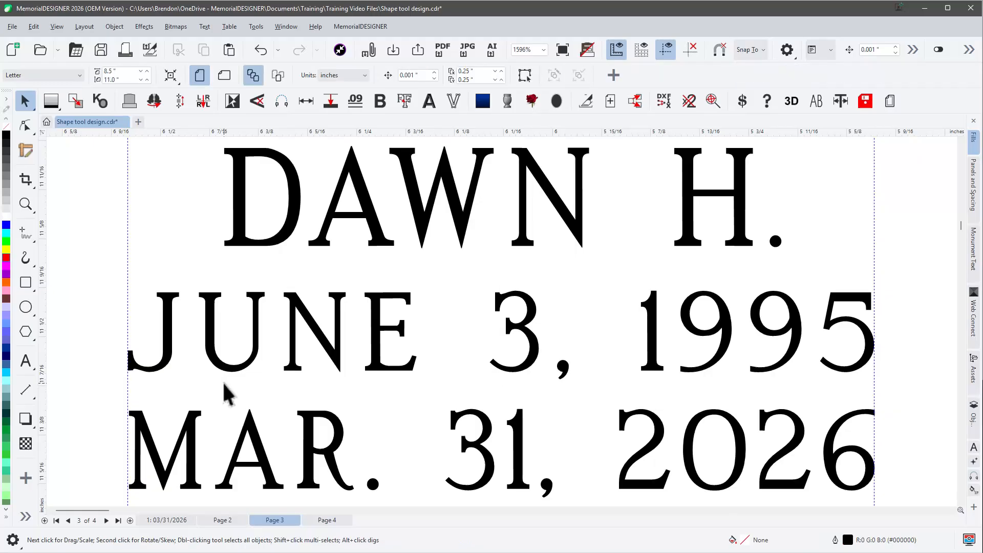
# - Widen the word spacing of the middle date line with the Shape tool while keeping the line between the guidelines
pyautogui.click(650, 343)
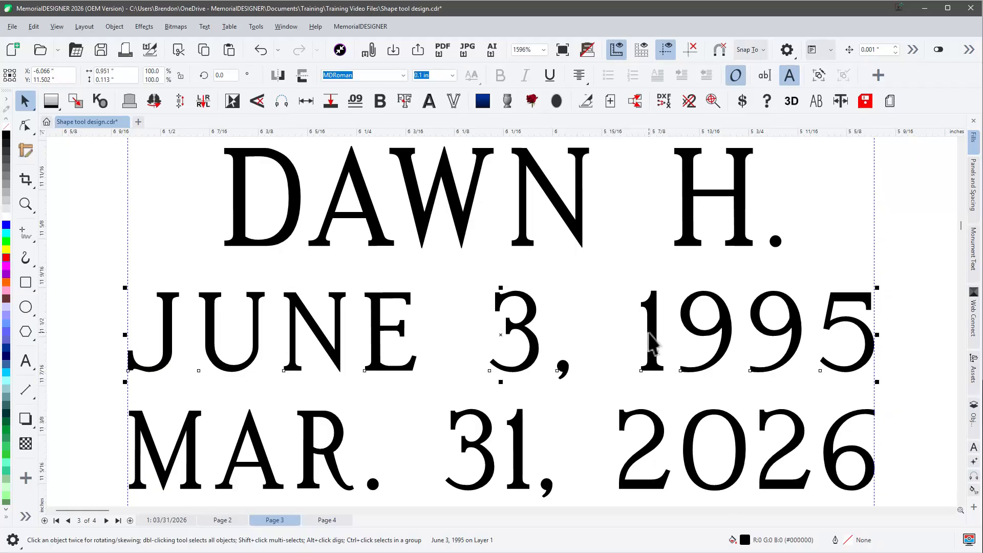
pyautogui.press('space')
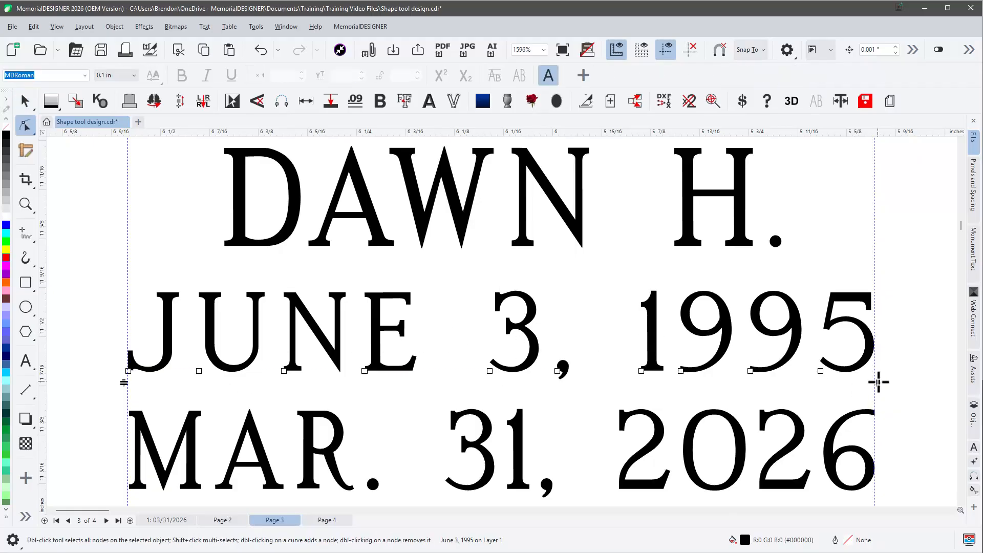
pyautogui.moveTo(878, 382)
pyautogui.mouseDown()
pyautogui.moveTo(901, 380)
pyautogui.moveTo(819, 380)
pyautogui.moveTo(900, 368)
pyautogui.moveTo(853, 376)
pyautogui.moveTo(887, 366)
pyautogui.moveTo(870, 373)
pyautogui.mouseUp()
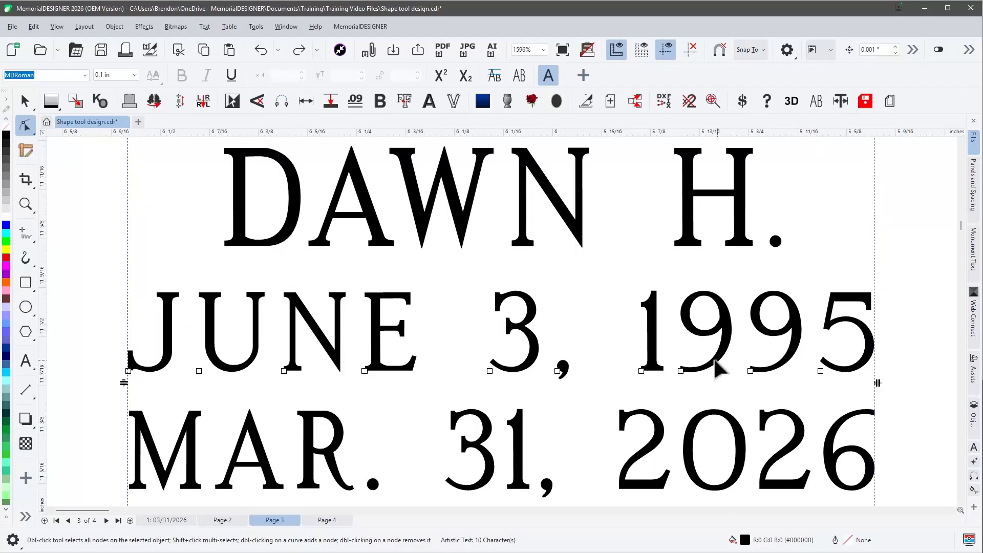
pyautogui.moveTo(879, 383)
pyautogui.mouseDown()
pyautogui.moveTo(812, 383)
pyautogui.moveTo(897, 379)
pyautogui.mouseUp()
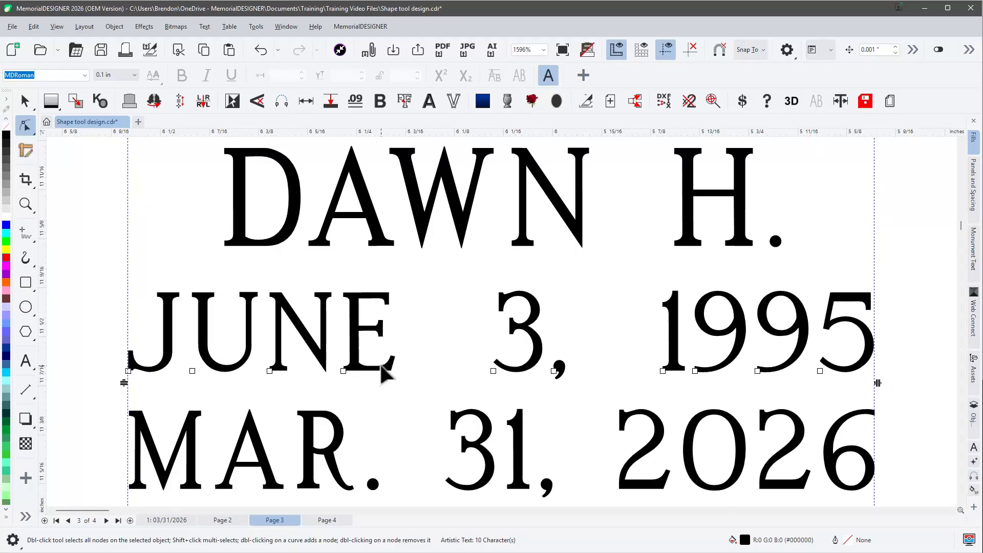
# - Nudge the first three digits of the middle line's year left by their nodes to spread the year's digits apart
pyautogui.moveTo(656, 350); pyautogui.dragTo(773, 410)
pyautogui.press('Left')
pyautogui.press('Left')
pyautogui.press('Left')
pyautogui.press('Left')
pyautogui.press('Left')
pyautogui.press('Left')
pyautogui.press('Left')
pyautogui.press('Left')
pyautogui.press('Left')
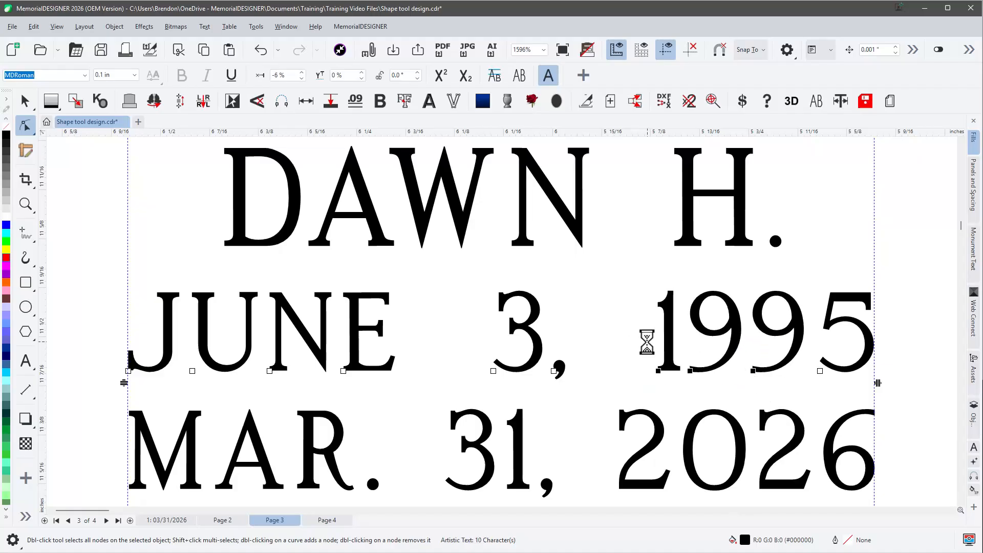
pyautogui.press('Left')
pyautogui.press('Left')
pyautogui.press('Left')
pyautogui.press('Left')
pyautogui.press('Left')
pyautogui.press('Left')
pyautogui.press('Left')
pyautogui.press('Left')
pyautogui.press('Left')
pyautogui.press('Left')
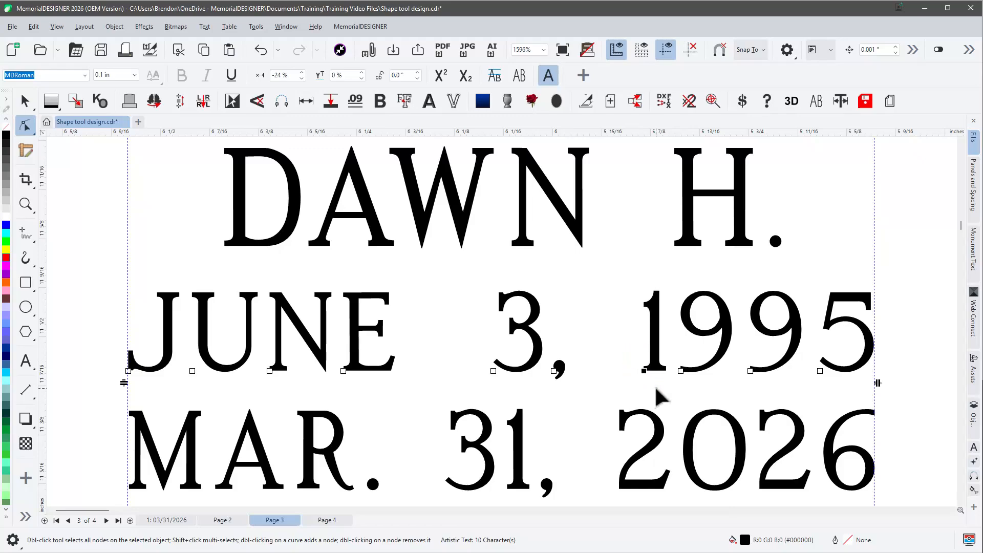
pyautogui.press('space')
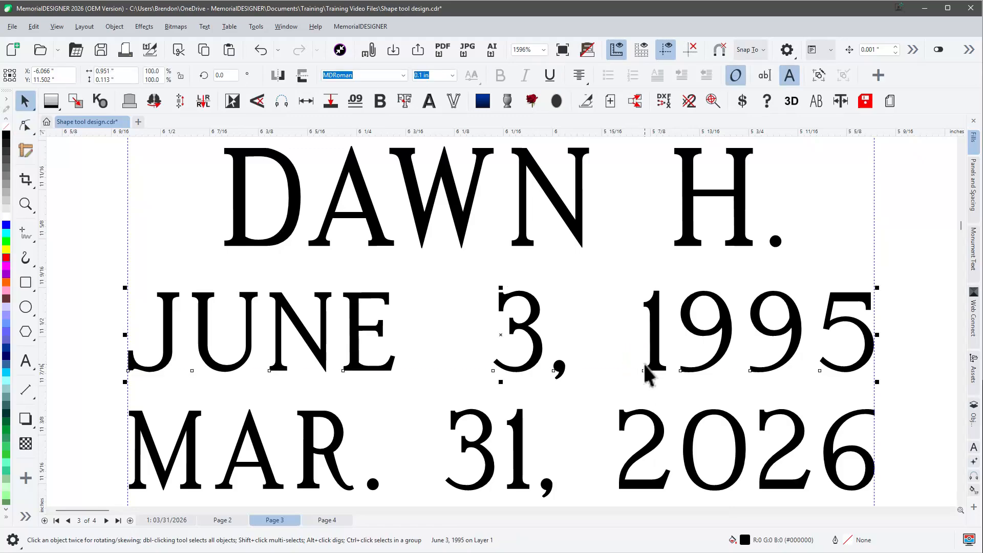
# - Break the middle date line apart into separate words and set the year's text alignment to Right
pyautogui.hotkey('ctrl', 'k')
pyautogui.click(512, 328)
pyautogui.click(654, 337)
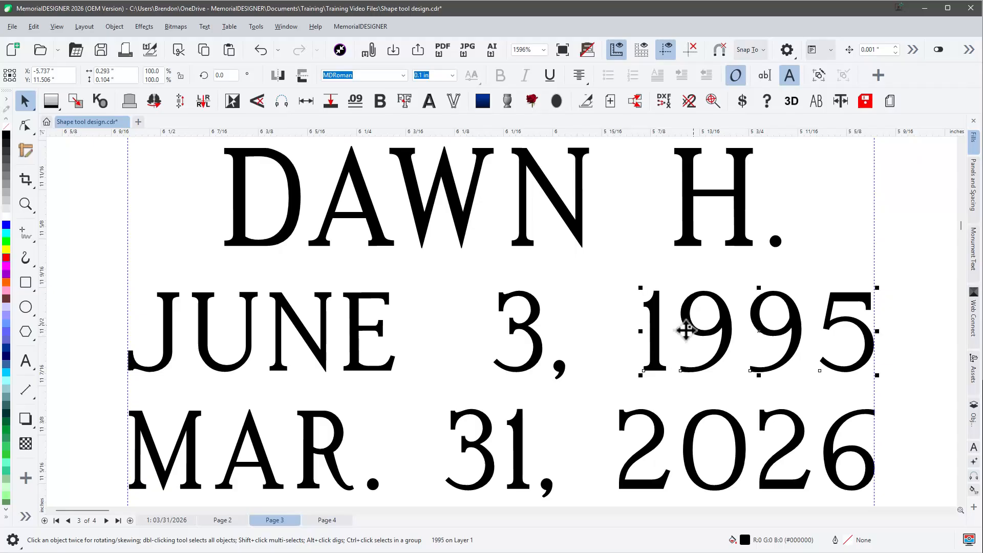
pyautogui.click(582, 78)
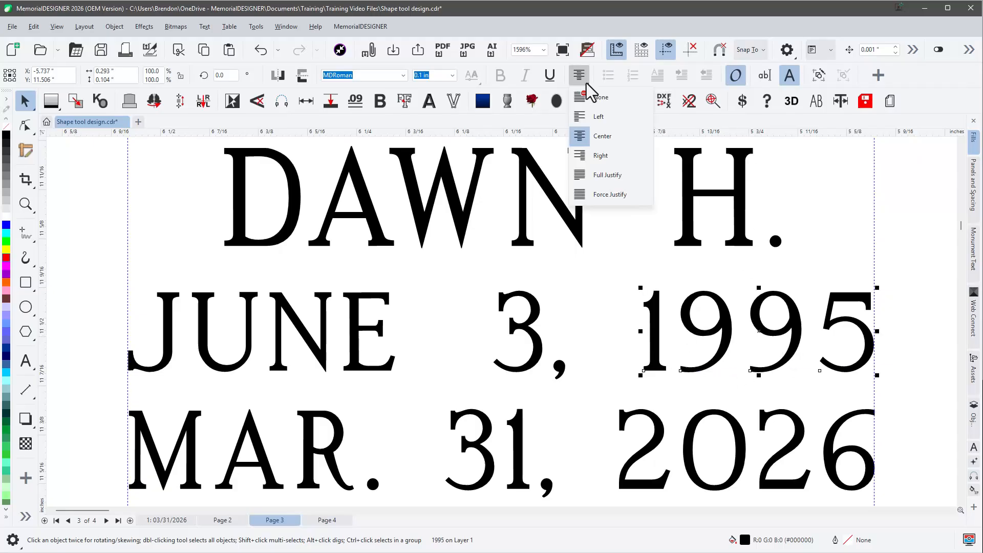
pyautogui.click(589, 156)
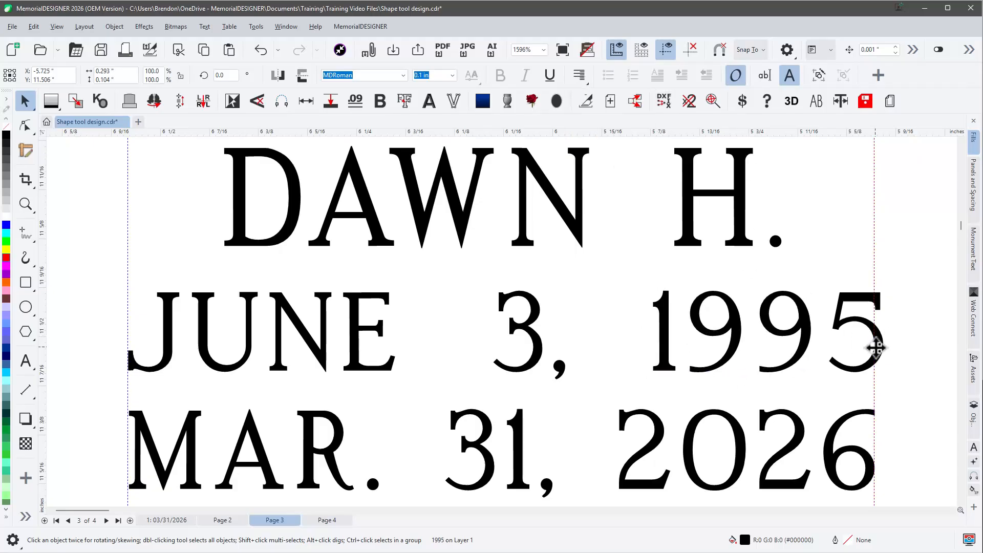
# - Nudge the year left in 0.001-inch steps until its last digit meets the guideline
pyautogui.press('Left')
pyautogui.press('Left')
pyautogui.press('Left')
pyautogui.press('Left')
pyautogui.press('Left')
pyautogui.press('Left')
pyautogui.press('Left')
pyautogui.press('Left')
pyautogui.press('Left')
pyautogui.press('Left')
pyautogui.press('Left')
pyautogui.press('Left')
pyautogui.press('Left')
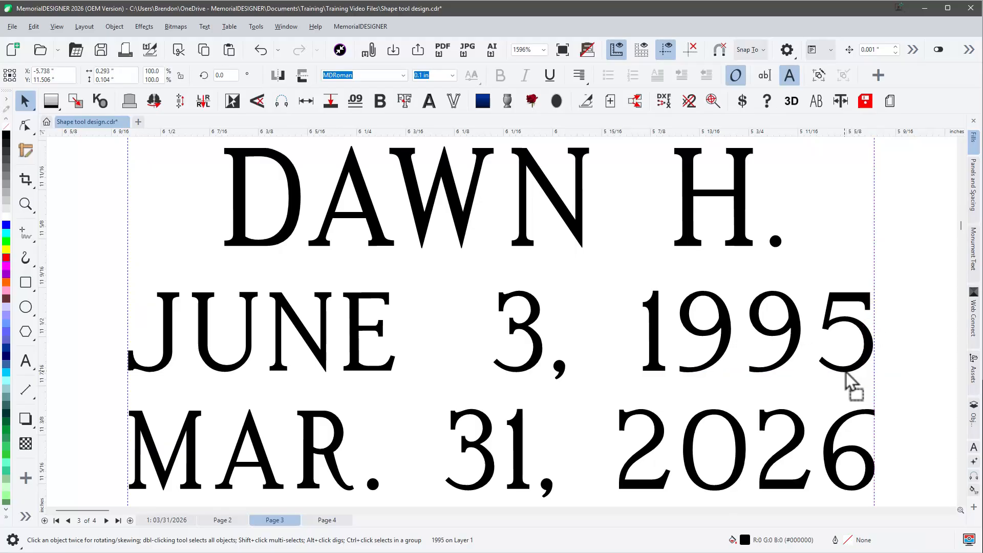
# - Widen the character spacing of the right-aligned year with the Shape tool so that it grows leftward from the guideline
pyautogui.click(845, 370)
pyautogui.click(866, 362)
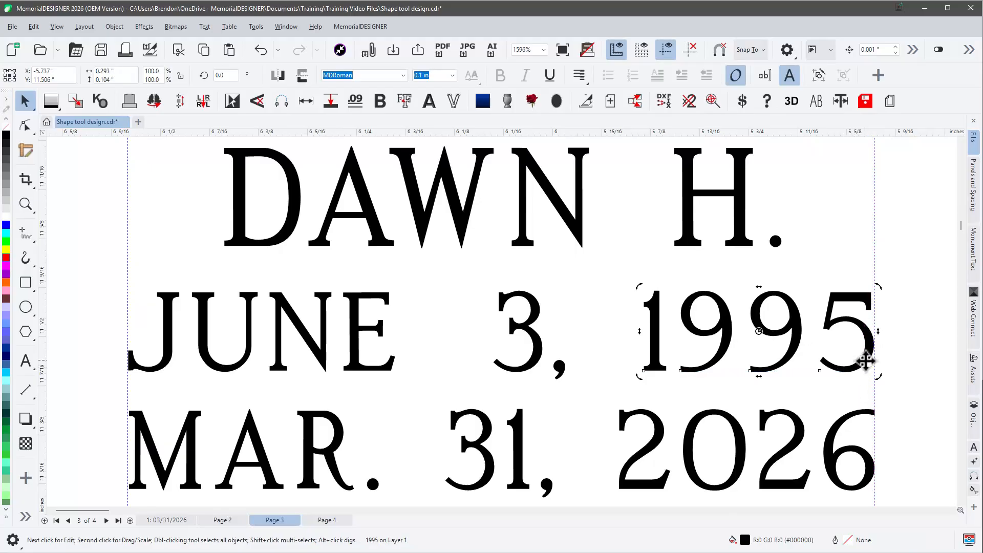
pyautogui.press('F10')
pyautogui.moveTo(878, 374); pyautogui.dragTo(891, 376)
pyautogui.click(560, 358)
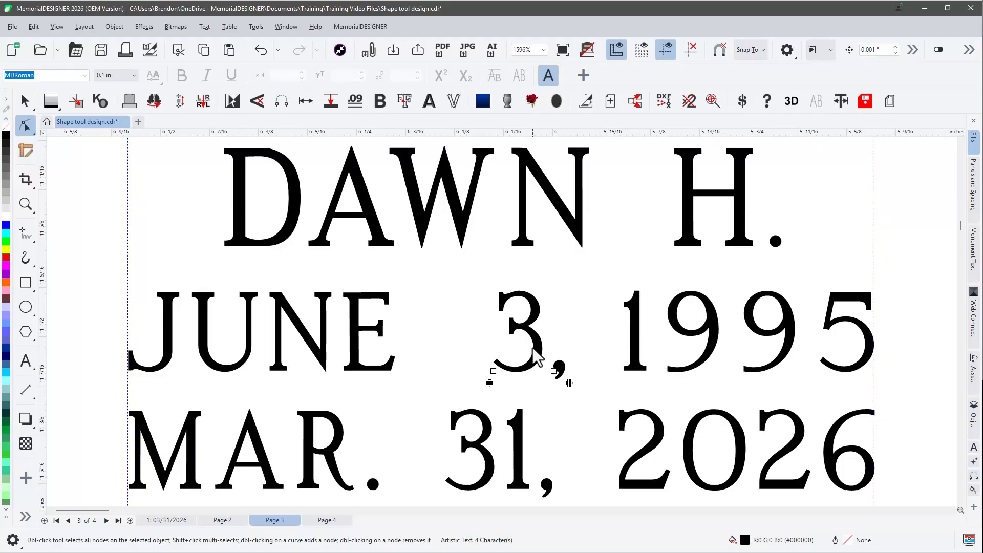
pyautogui.press('space')
pyautogui.moveTo(535, 352); pyautogui.dragTo(514, 345)
pyautogui.hotkey('ctrl', 'z')
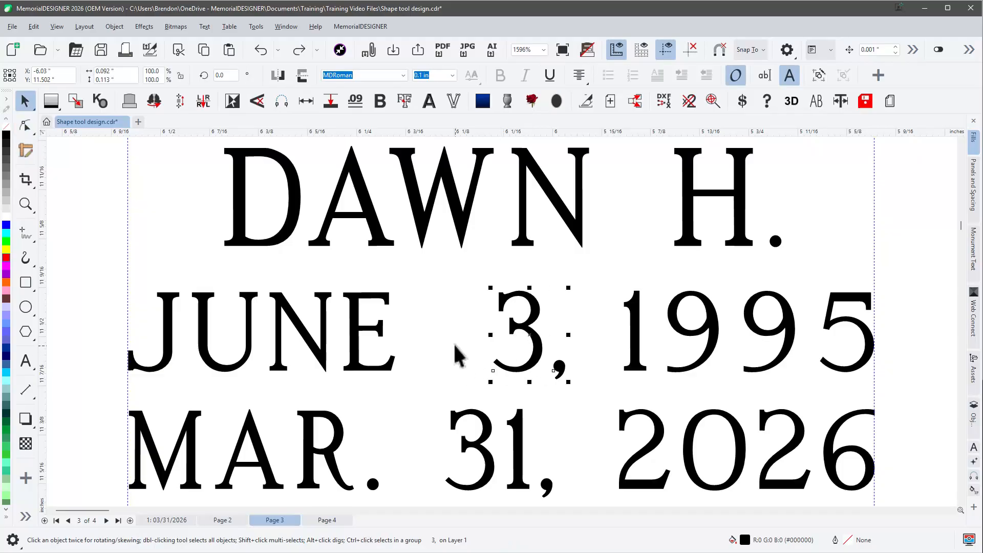
pyautogui.click(551, 375)
pyautogui.press('F8')
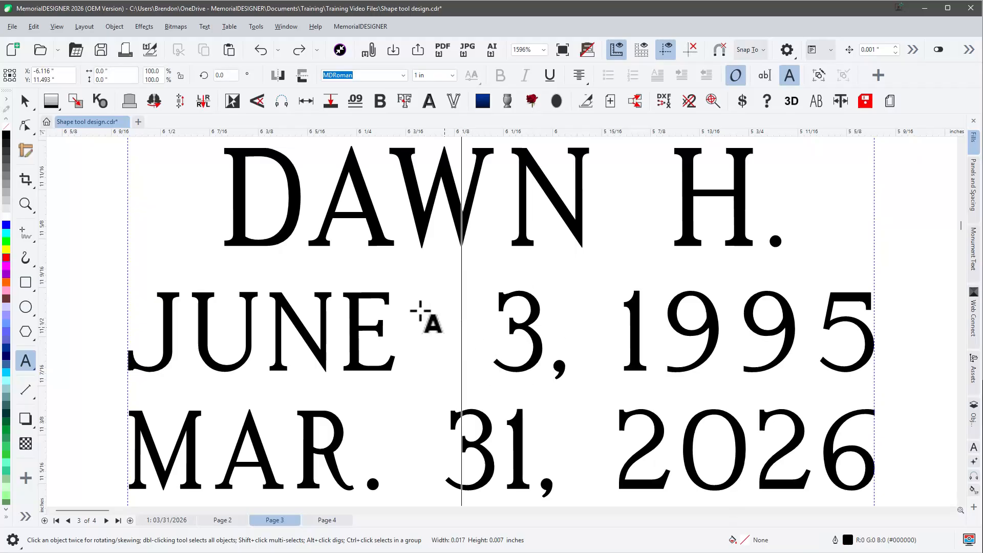
# - Shift the middle line's day number and comma left by their character nodes to even out the gaps between month, day and year
pyautogui.click(22, 127)
pyautogui.click(519, 370)
pyautogui.moveTo(455, 345); pyautogui.dragTo(534, 371)
pyautogui.press('space')
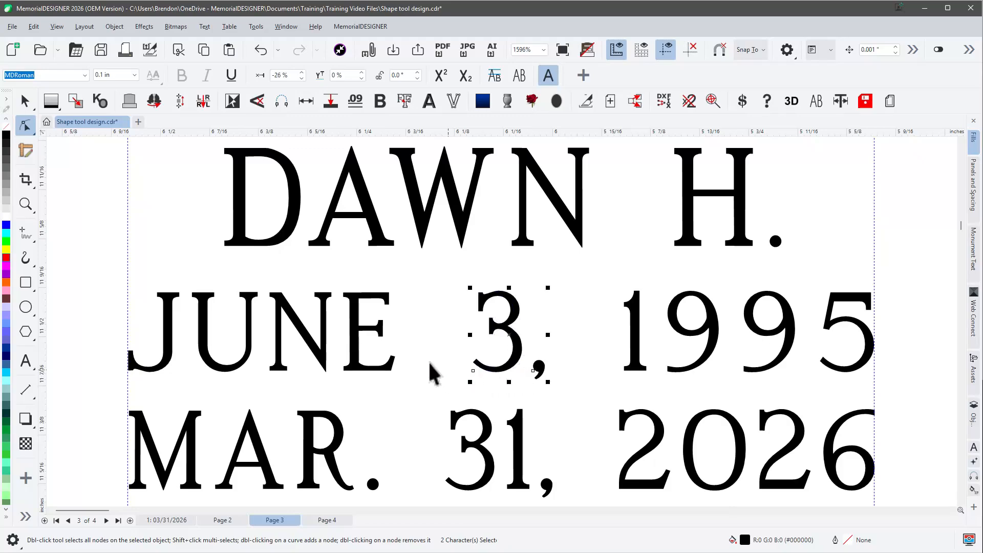
pyautogui.click(430, 362)
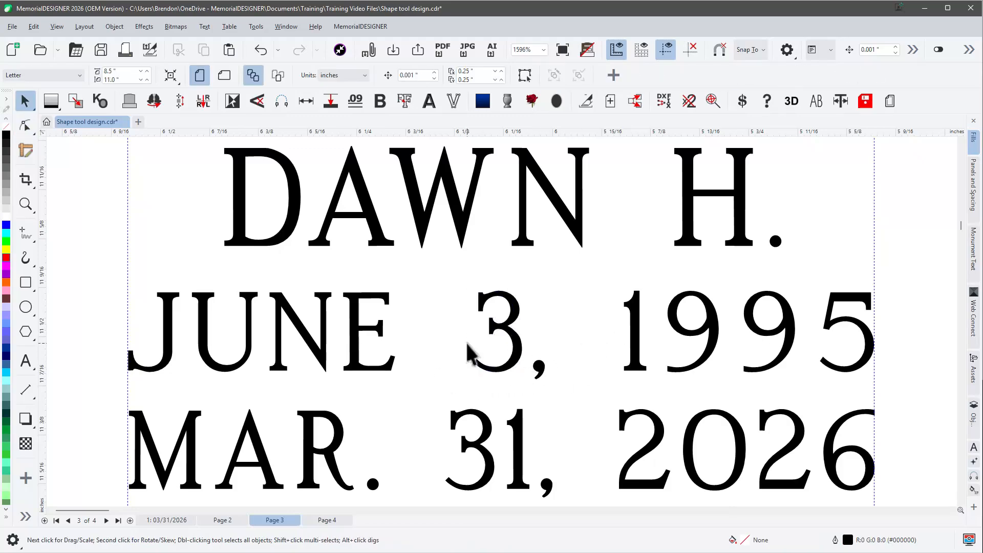
pyautogui.click(505, 335)
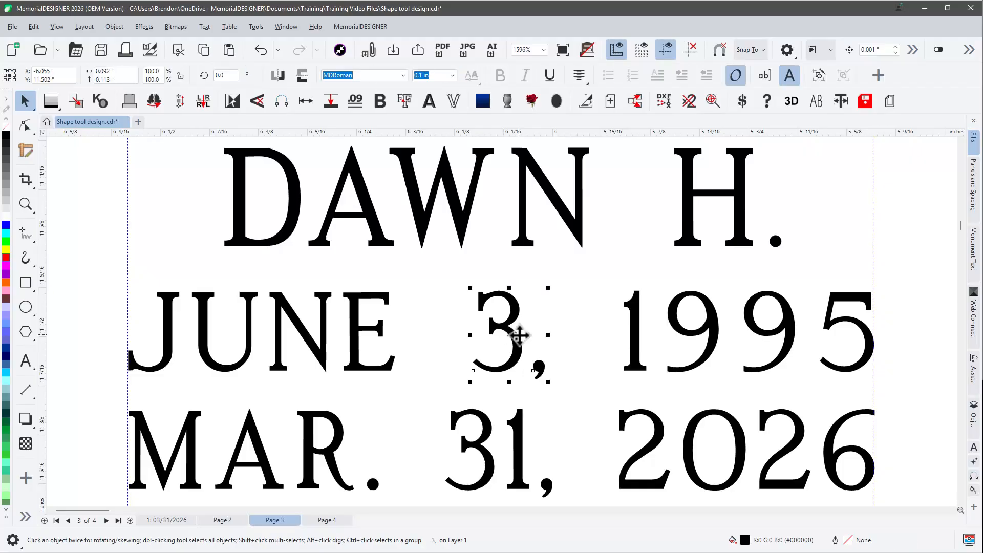
pyautogui.click(527, 338)
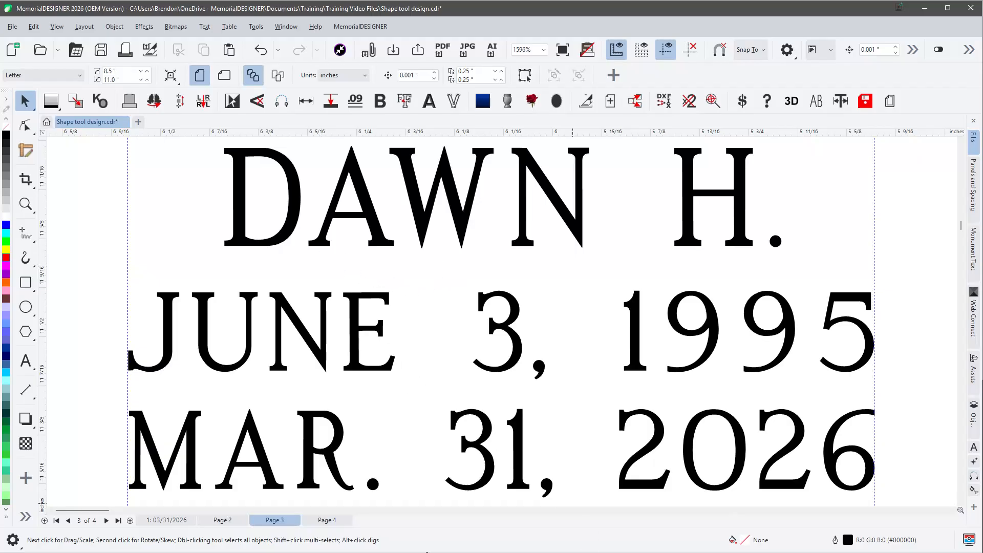
# - Switch to Page 4 with the basic shapes and delete both vertical guidelines
pyautogui.click(327, 520)
pyautogui.scroll(-2, 389, 352)
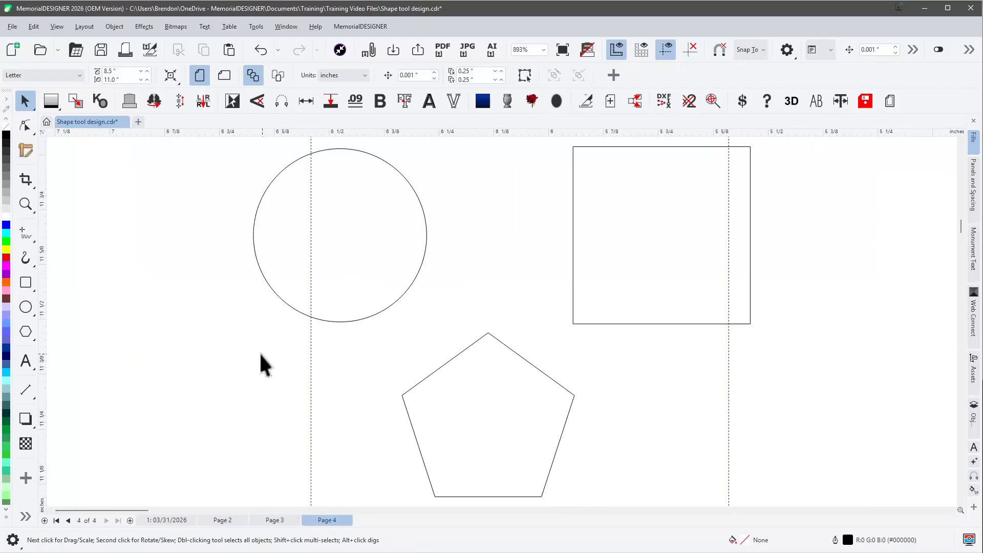
pyautogui.click(310, 362)
pyautogui.press('Delete')
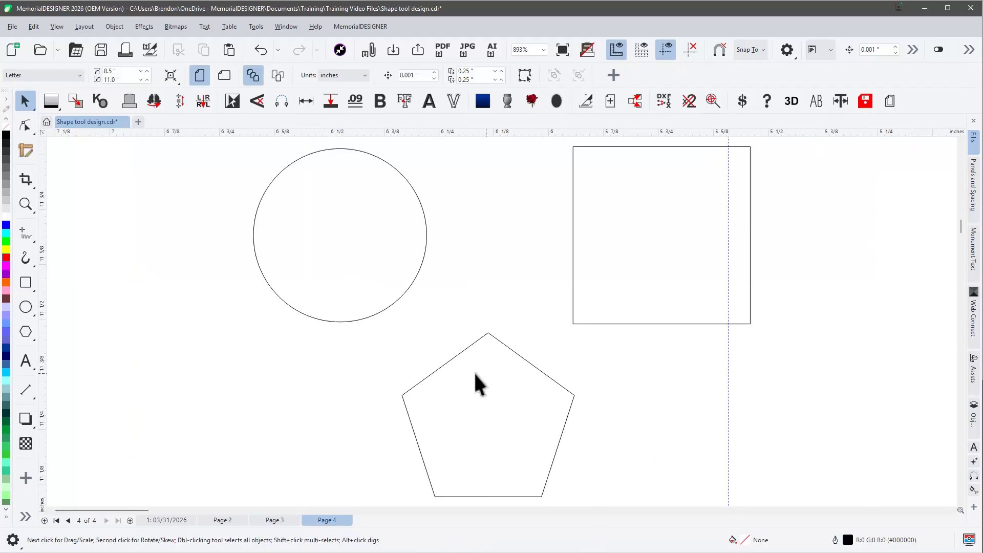
pyautogui.click(729, 364)
pyautogui.press('Delete')
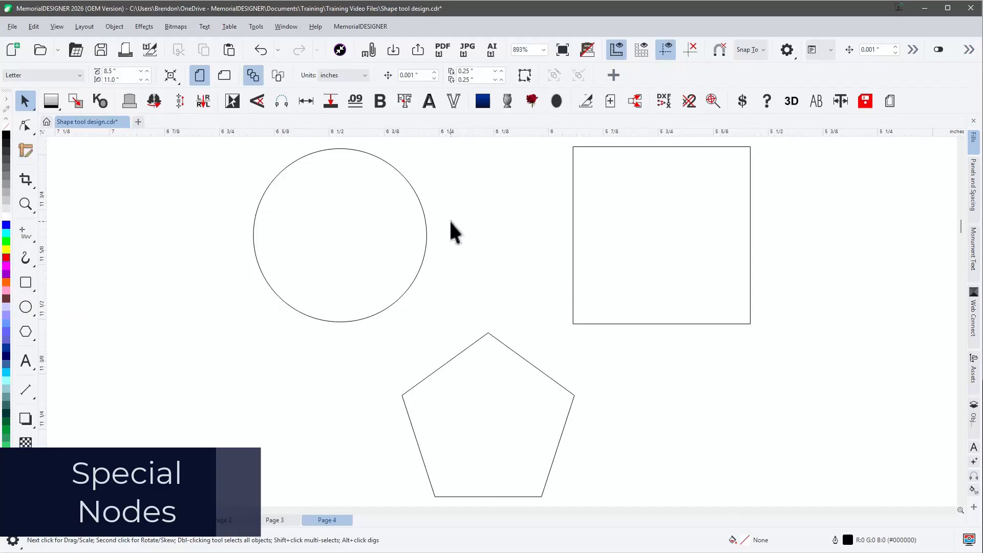
# - Open the circle into a pie shape with the Shape tool, running from 90 to about 33.9 degrees
pyautogui.click(426, 226)
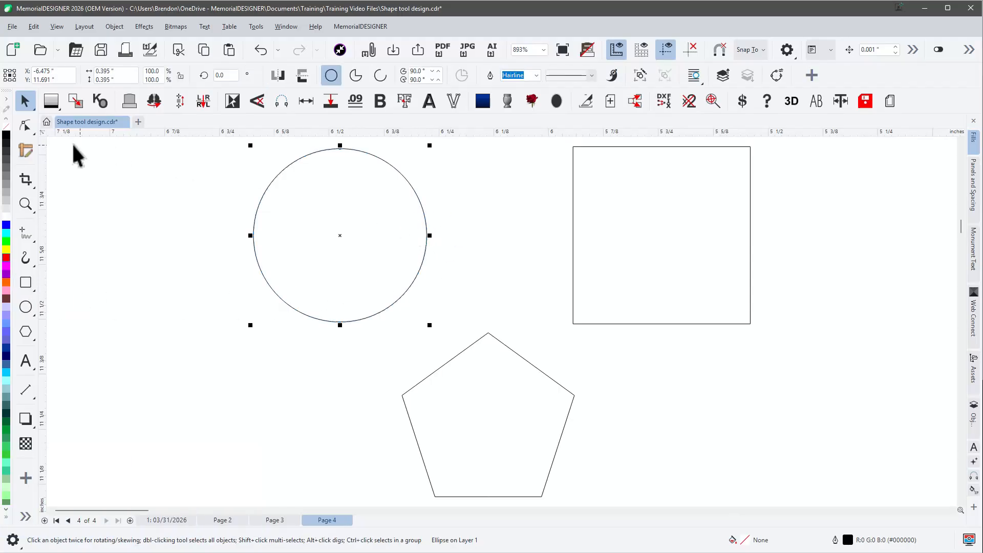
pyautogui.click(25, 125)
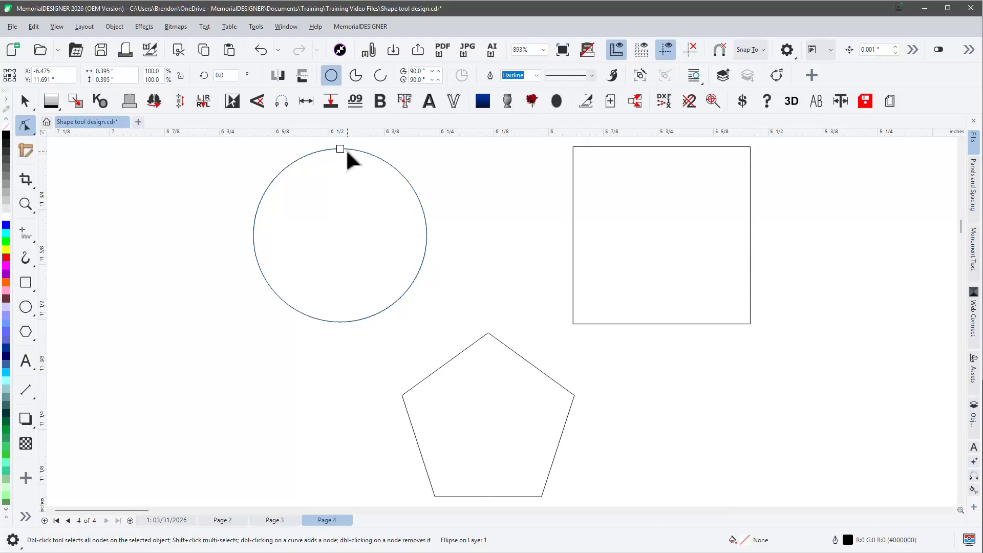
pyautogui.moveTo(340, 151); pyautogui.dragTo(404, 195)
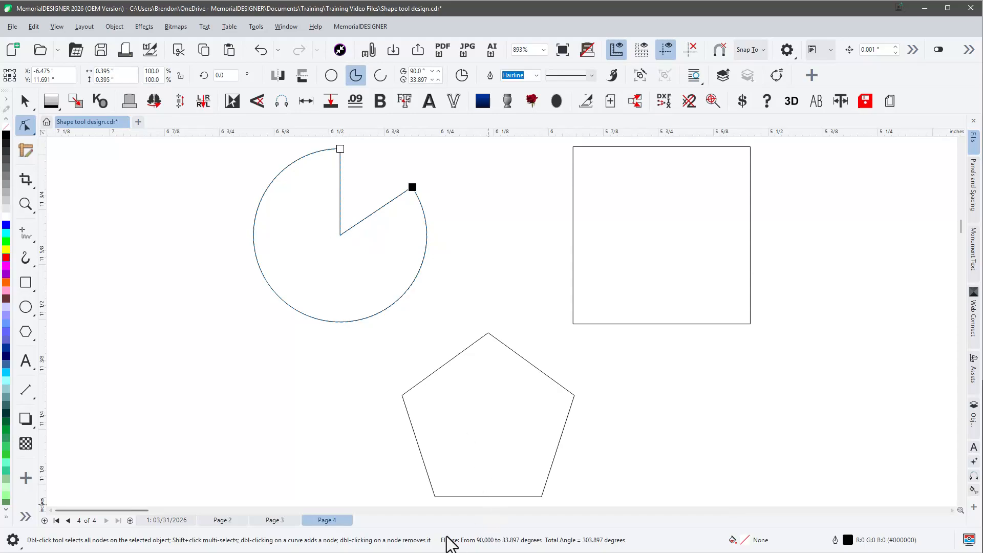
# - Round all the square's corners to about 0.078 inches and pull a pentagon side node inward to form a five-pointed star
pyautogui.click(573, 215)
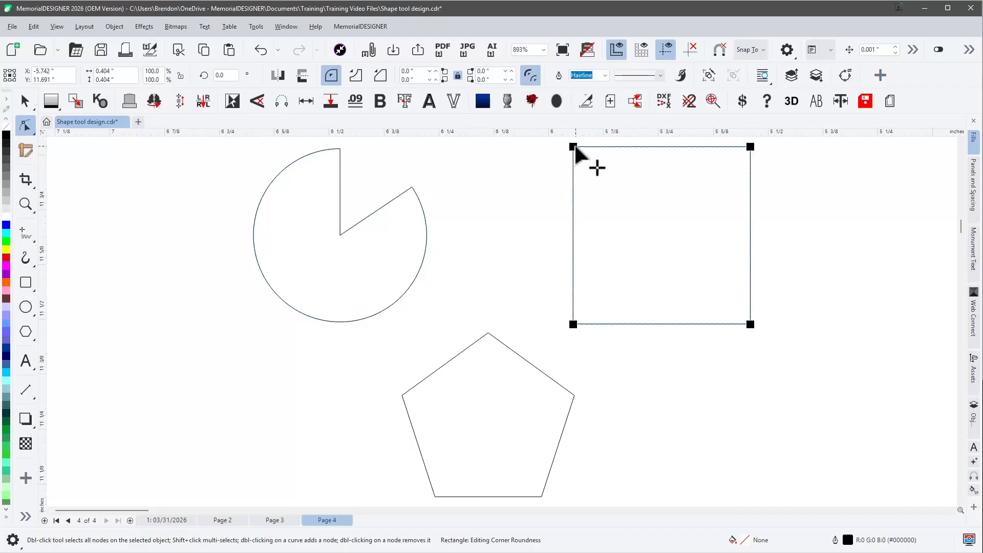
pyautogui.moveTo(575, 147); pyautogui.dragTo(607, 149)
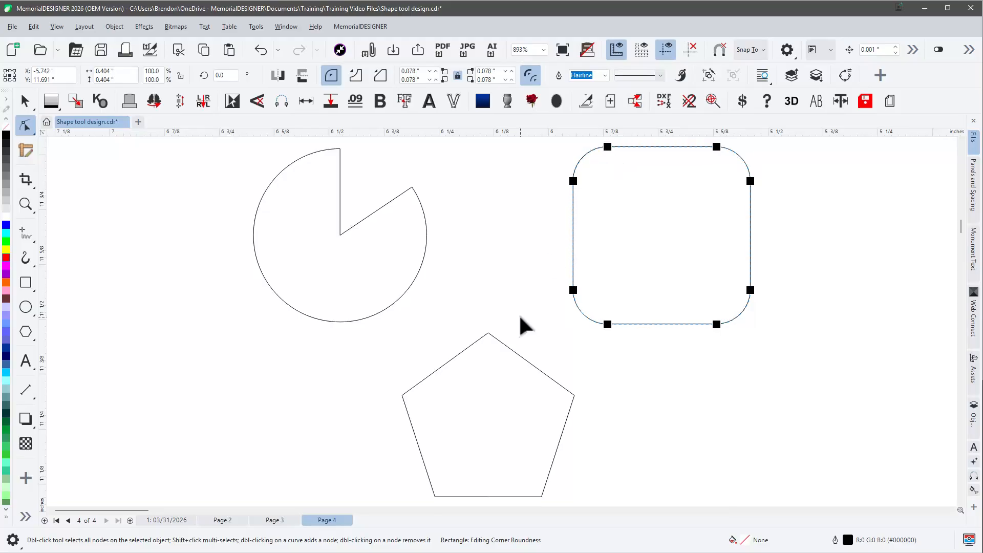
pyautogui.click(506, 349)
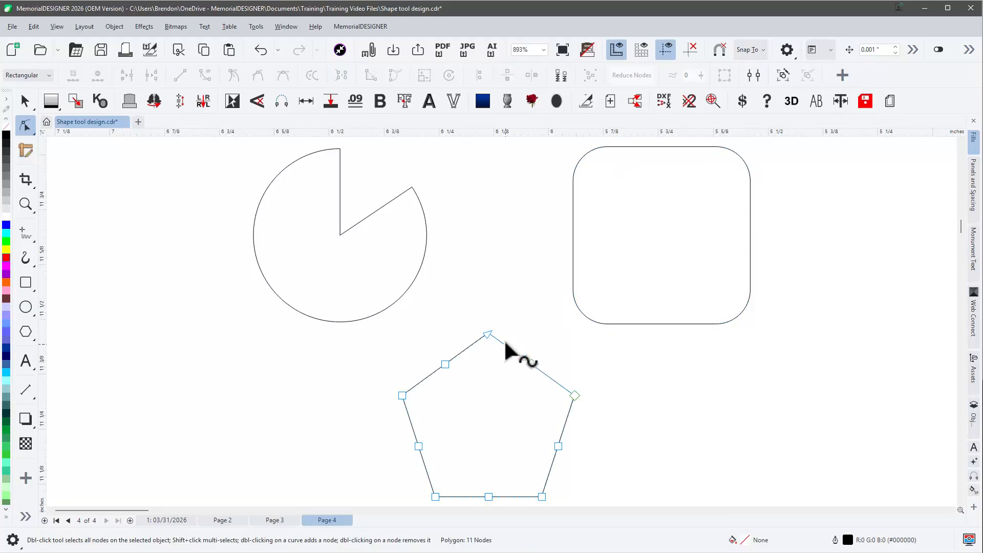
pyautogui.moveTo(444, 364); pyautogui.dragTo(465, 393)
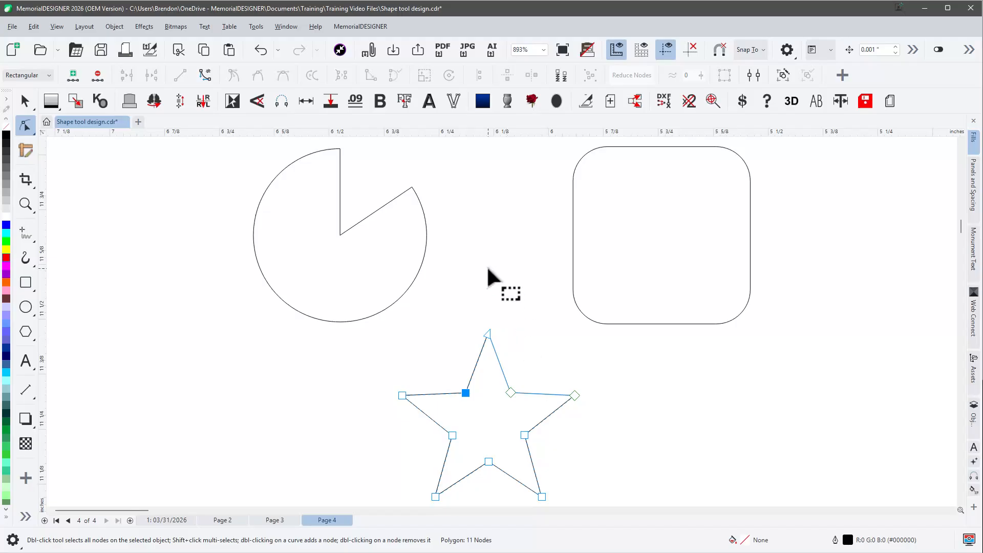
# - Convert the star to curves and move its two left inner nodes and upper-right inner node outward individually with the Shape tool
pyautogui.press('space')
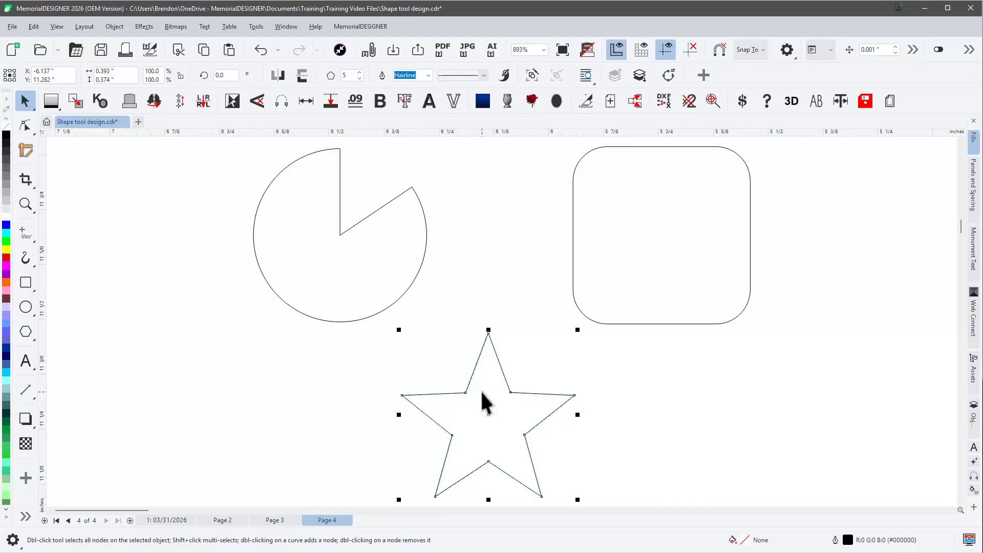
pyautogui.hotkey('ctrl', 'q')
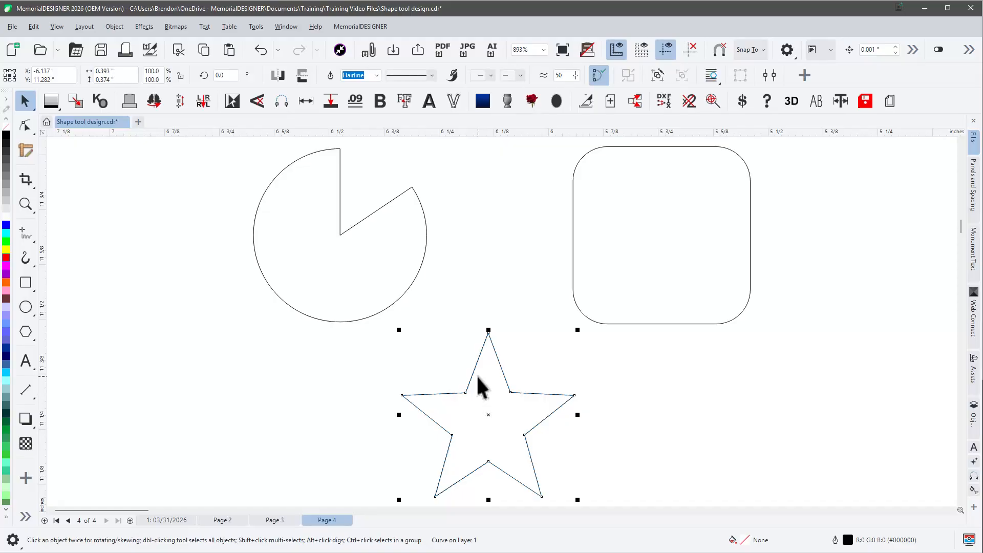
pyautogui.press('space')
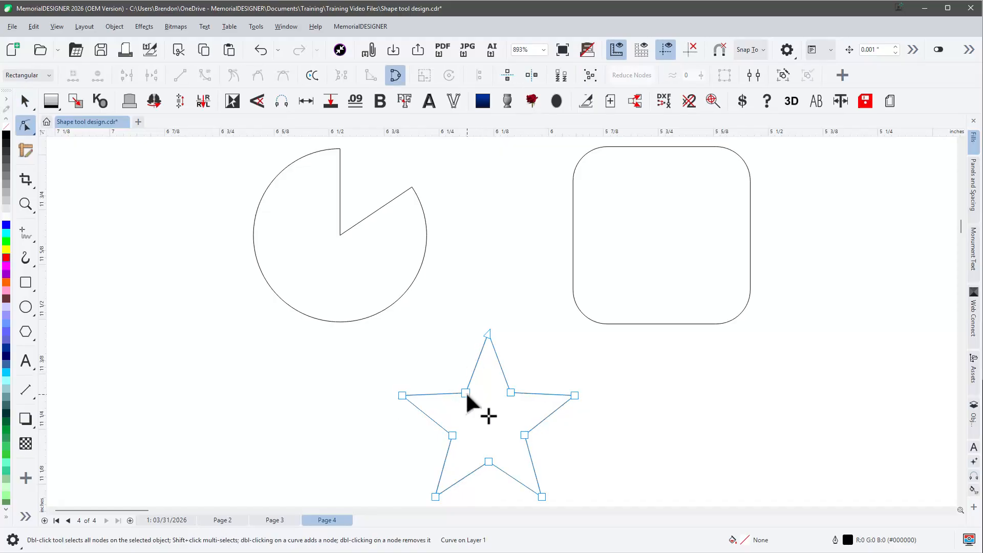
pyautogui.moveTo(466, 393); pyautogui.dragTo(457, 379)
pyautogui.moveTo(453, 437); pyautogui.dragTo(441, 441)
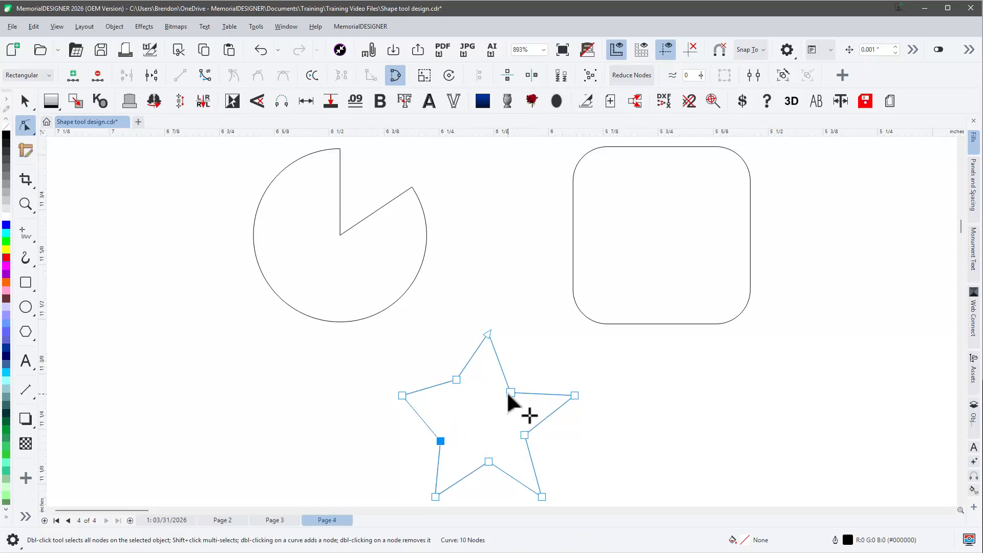
pyautogui.moveTo(509, 393); pyautogui.dragTo(520, 384)
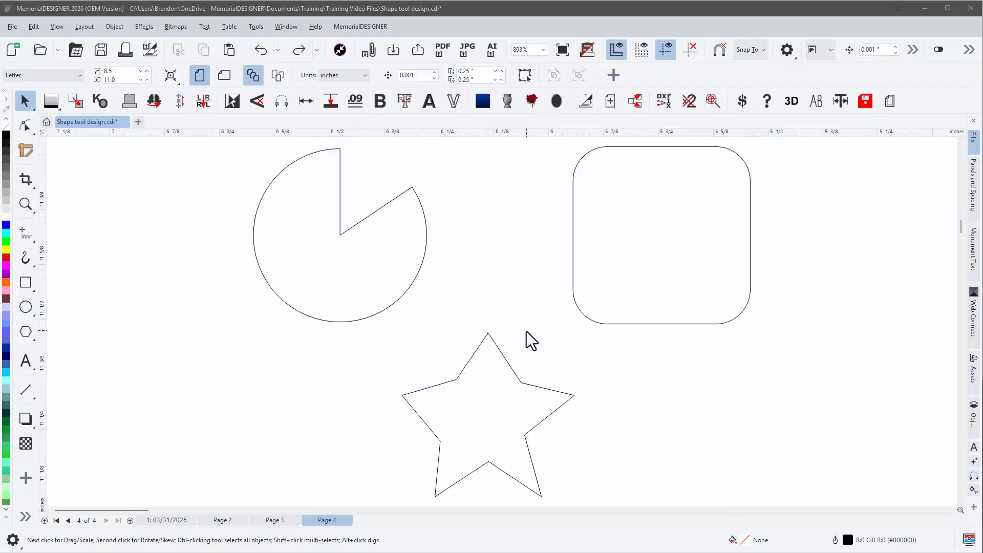
# - Select the star and switch back and forth between the Pick tool and the Shape tool, ending on the Pick tool
pyautogui.click(494, 340)
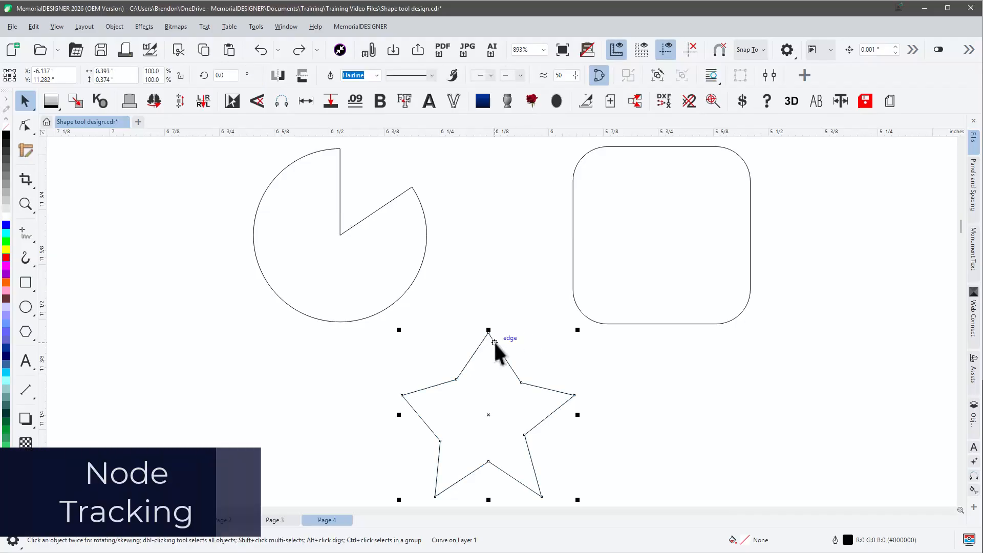
pyautogui.doubleClick(495, 342)
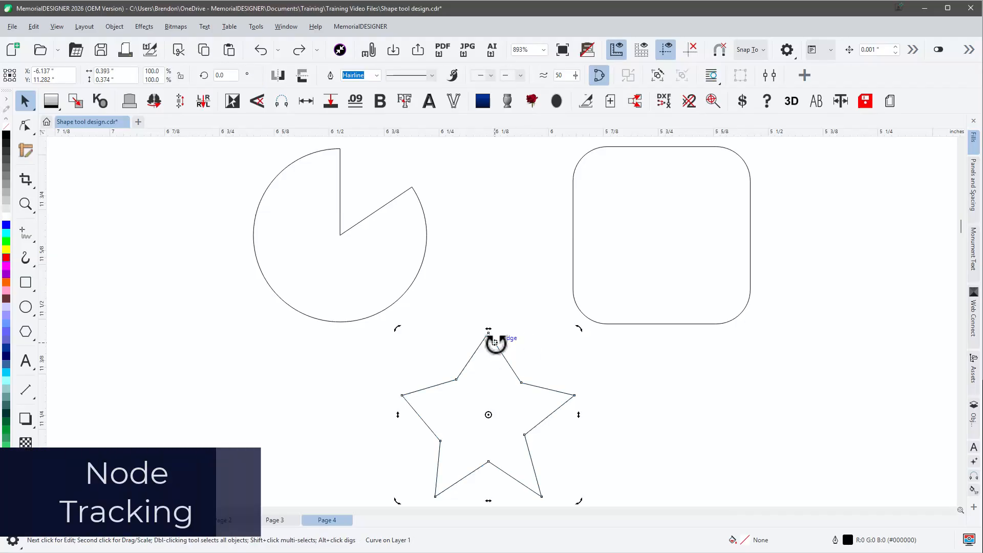
pyautogui.click(465, 380)
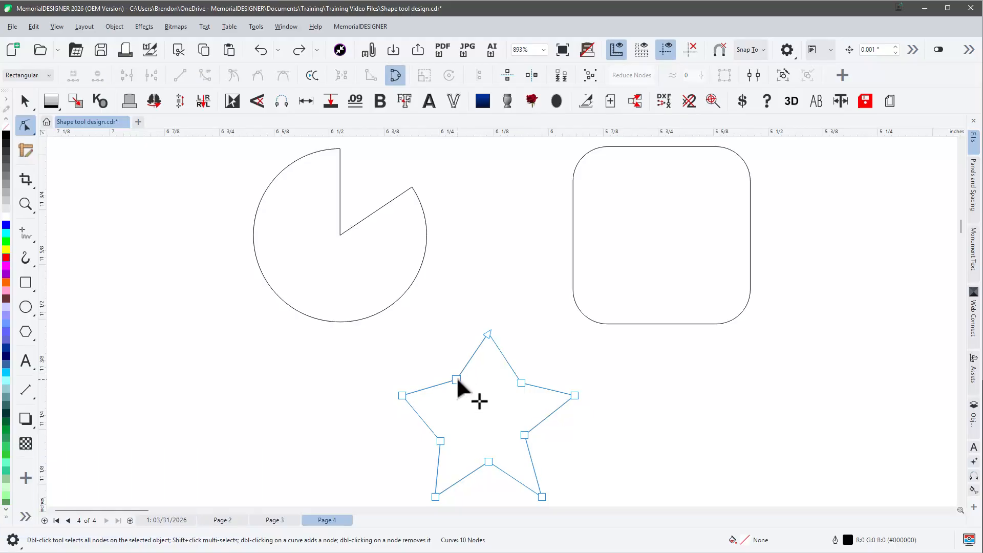
pyautogui.press('space')
pyautogui.press('space')
pyautogui.press('space')
pyautogui.press('space')
pyautogui.press('space')
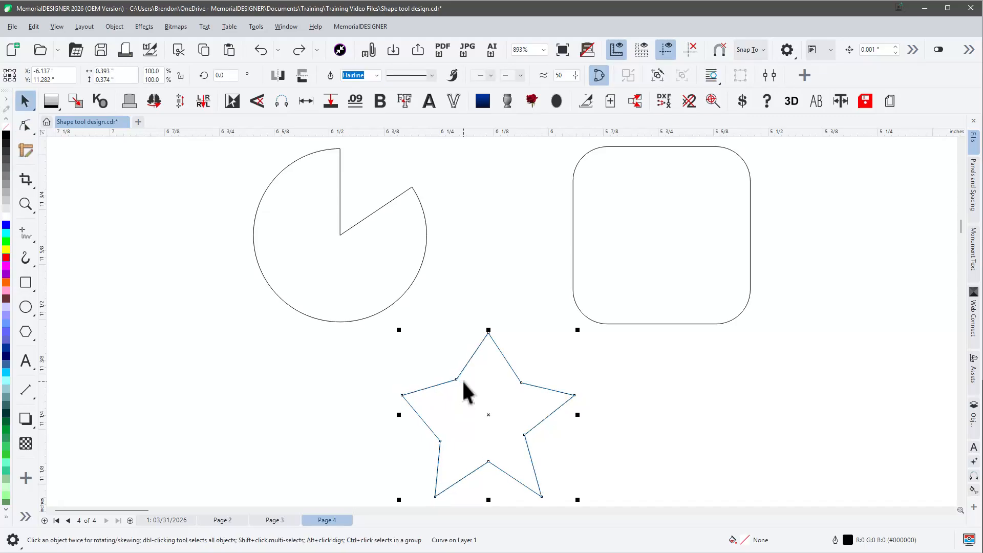
# - Enable node tracking in the CorelDRAW Nodes and Handles options
pyautogui.click(256, 27)
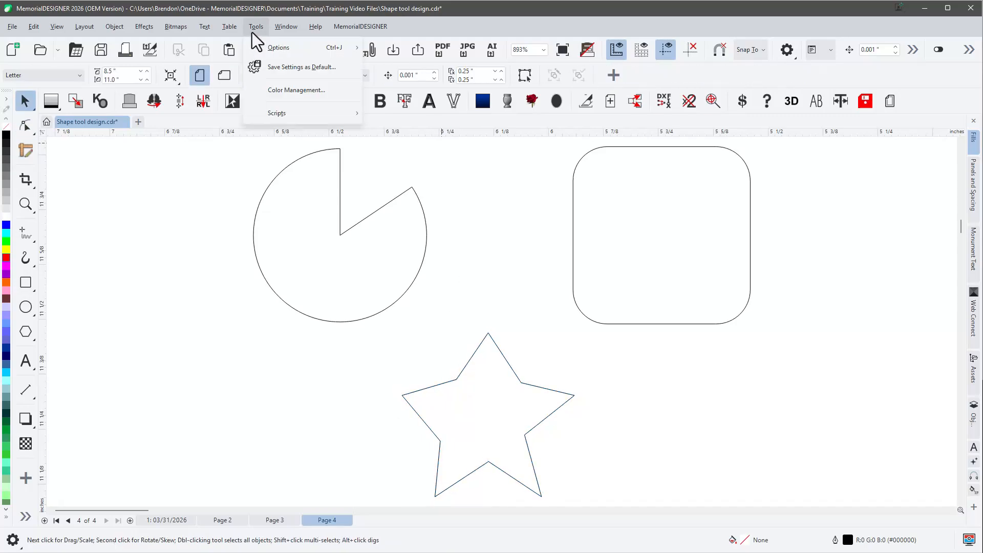
pyautogui.moveTo(276, 51)
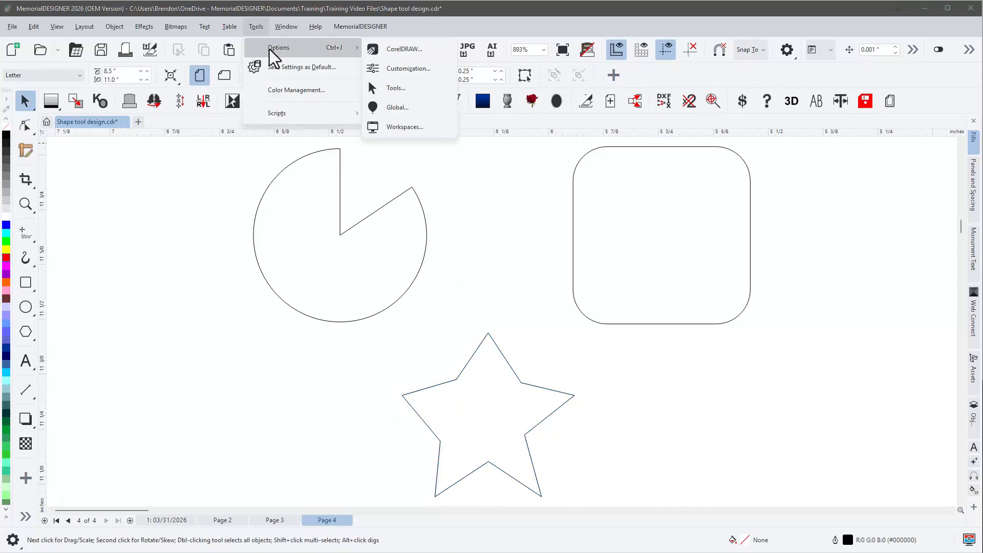
pyautogui.click(397, 52)
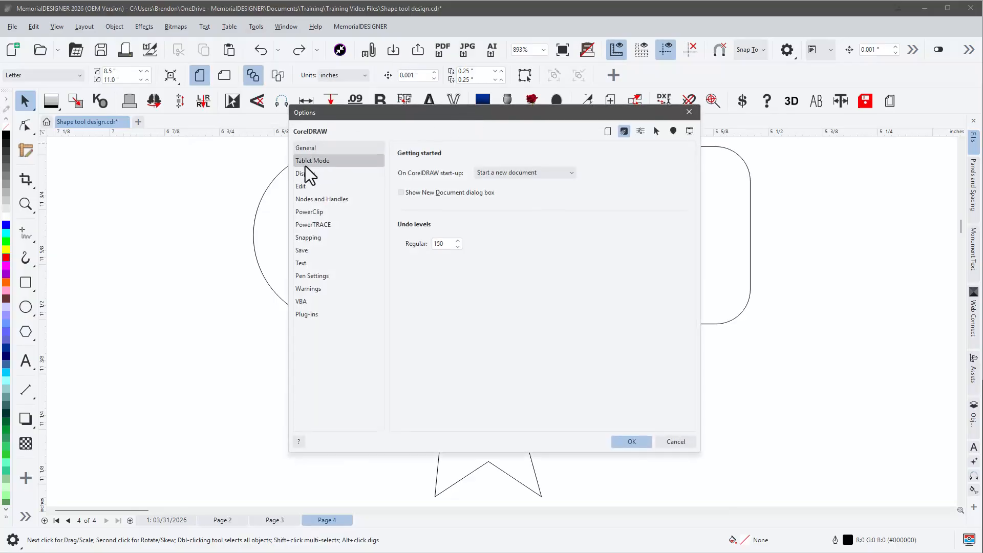
pyautogui.click(310, 200)
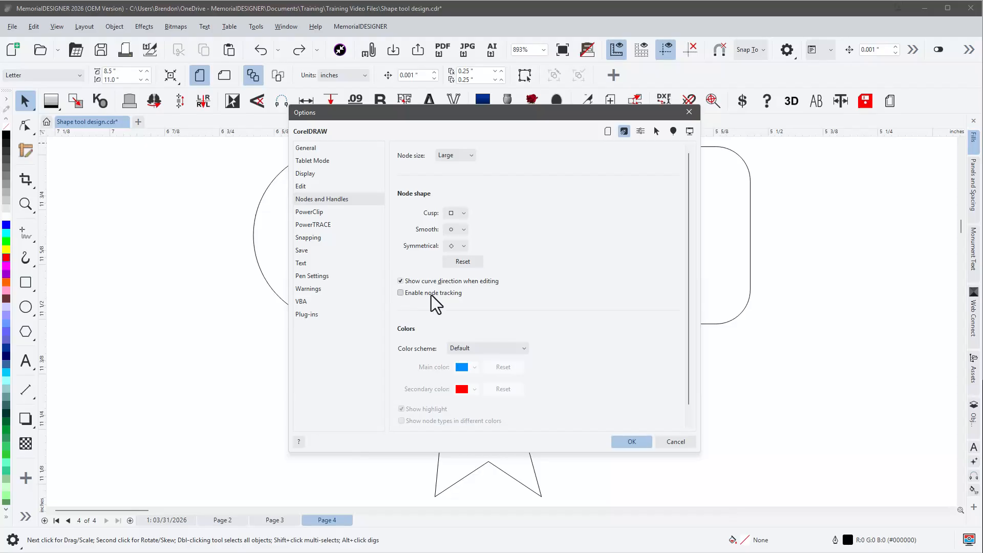
pyautogui.click(401, 293)
pyautogui.click(632, 442)
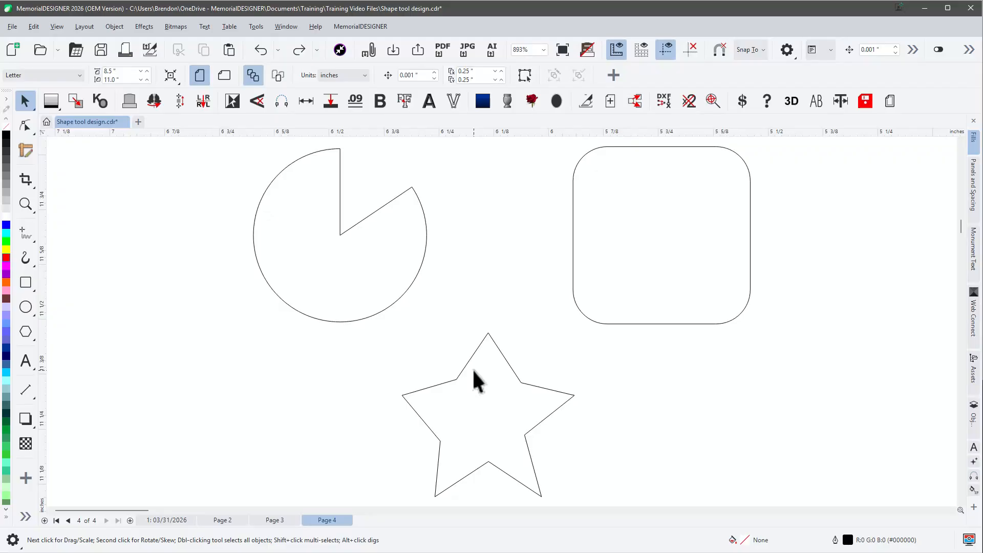
# - Reposition the star's upper-left inner node directly with the Pick tool, first inward and finally outward, and deselect the star
pyautogui.click(473, 353)
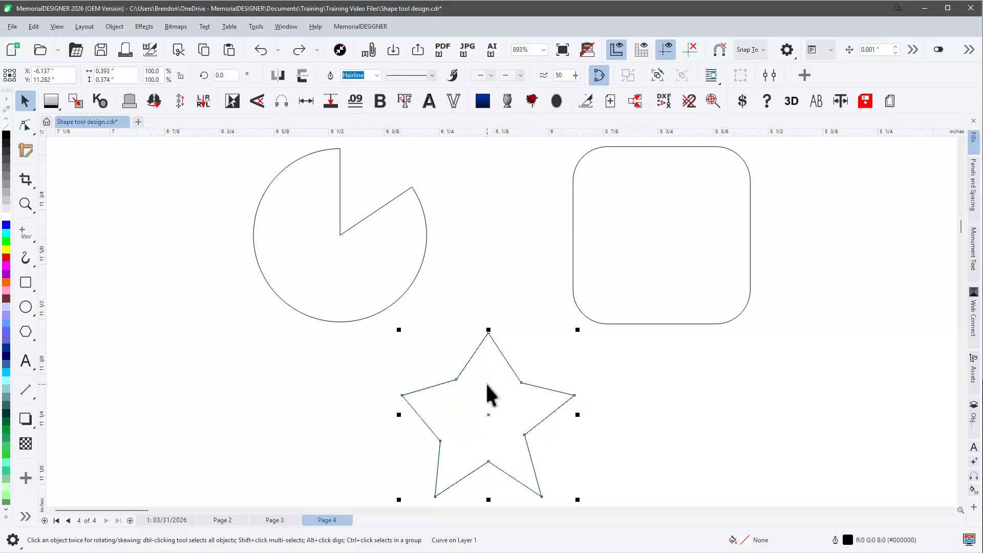
pyautogui.press('F10')
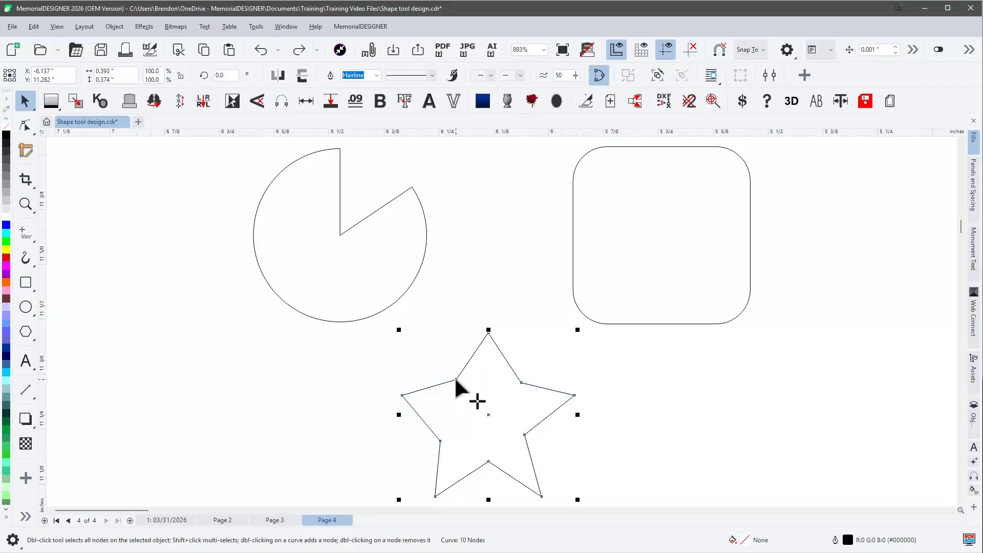
pyautogui.moveTo(455, 379); pyautogui.dragTo(472, 394)
pyautogui.moveTo(472, 394)
pyautogui.mouseDown()
pyautogui.moveTo(446, 361)
pyautogui.moveTo(464, 385)
pyautogui.mouseUp()
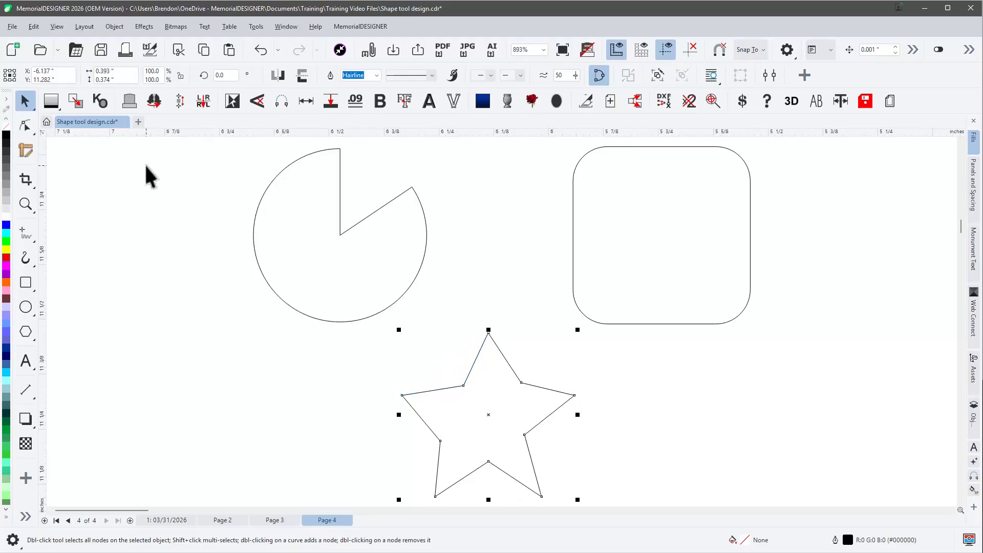
pyautogui.click(464, 385)
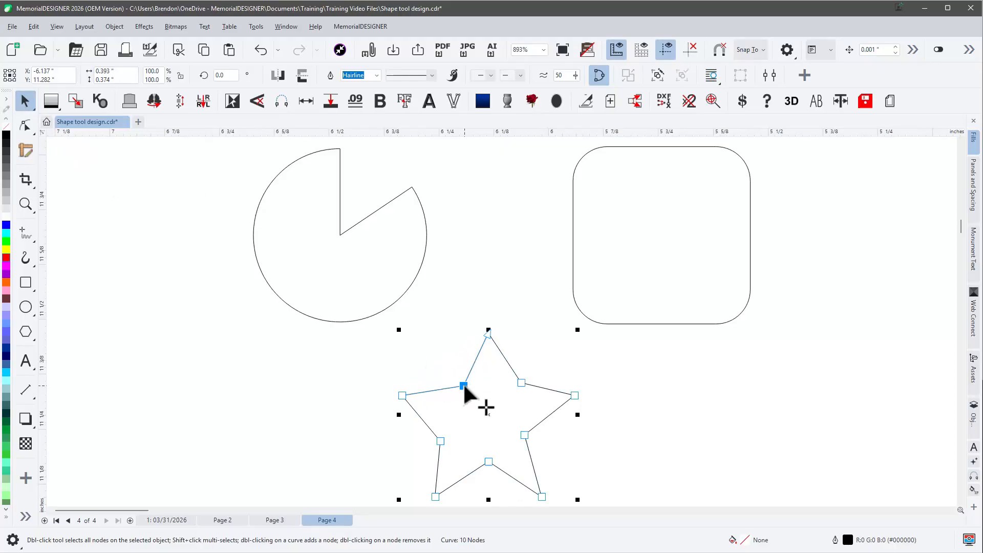
pyautogui.moveTo(464, 385); pyautogui.dragTo(450, 375)
pyautogui.click(469, 377)
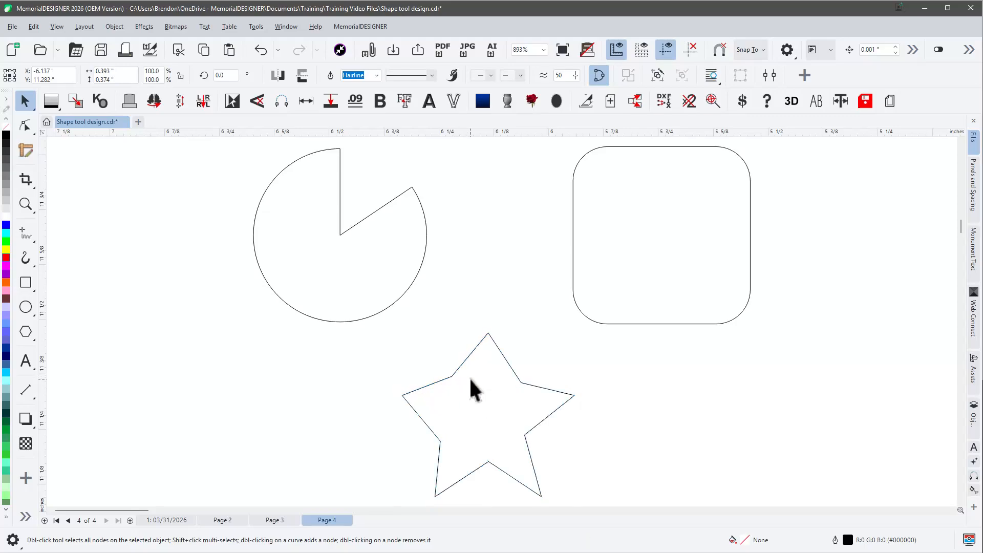
# - Move the star's upper-right inner node upward and its right tip inward using node tracking with the Pick tool
pyautogui.click(481, 371)
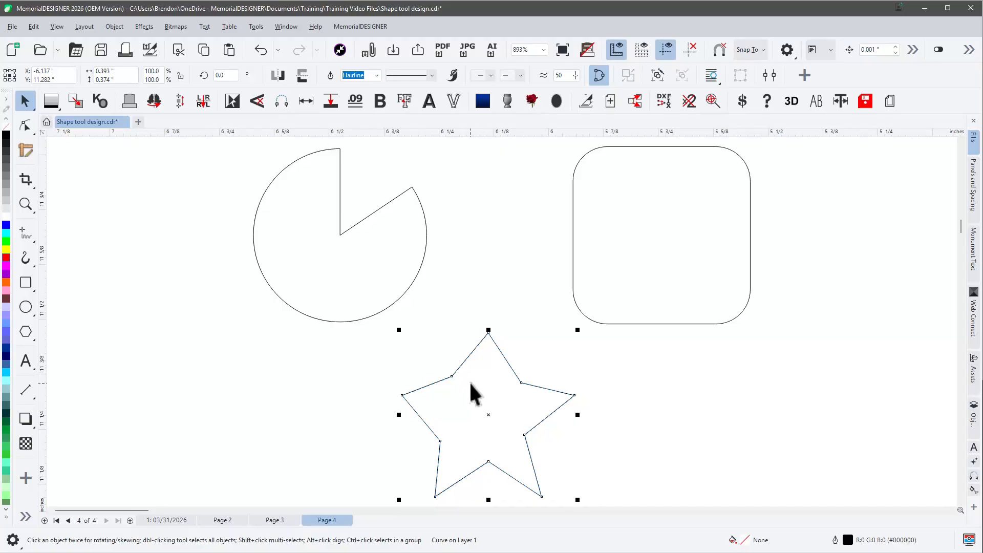
pyautogui.press('F10')
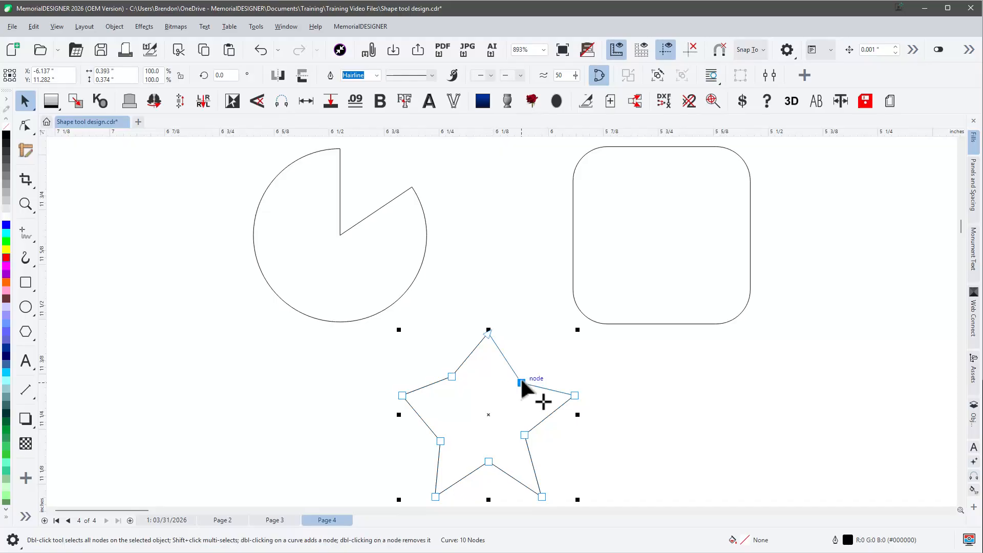
pyautogui.moveTo(522, 382); pyautogui.dragTo(529, 357)
pyautogui.moveTo(575, 396); pyautogui.dragTo(541, 397)
pyautogui.click(522, 382)
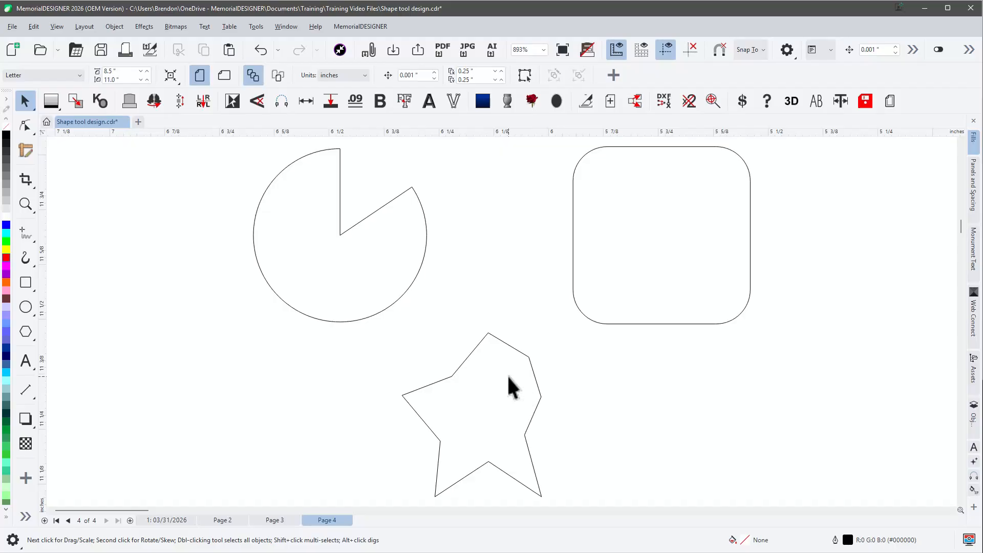